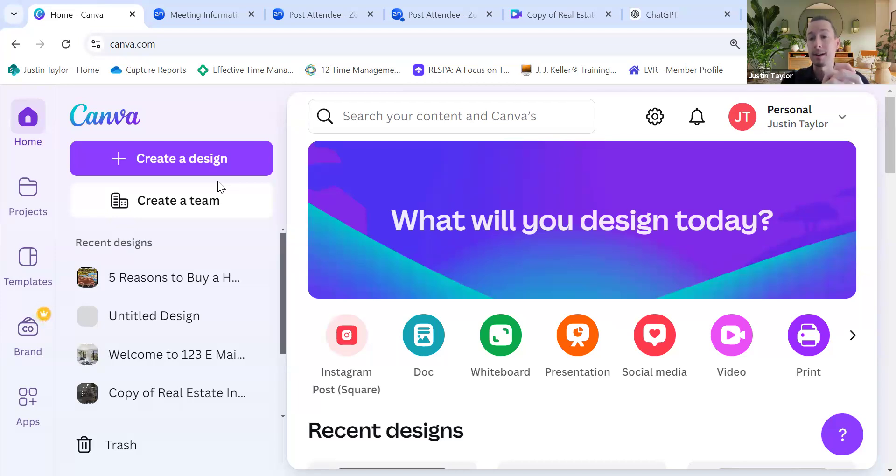
Step: Switch to ChatGPT and begin the message "Give me 100 content or topic ideas as a real estate professional that I can use"
left_click(661, 13)
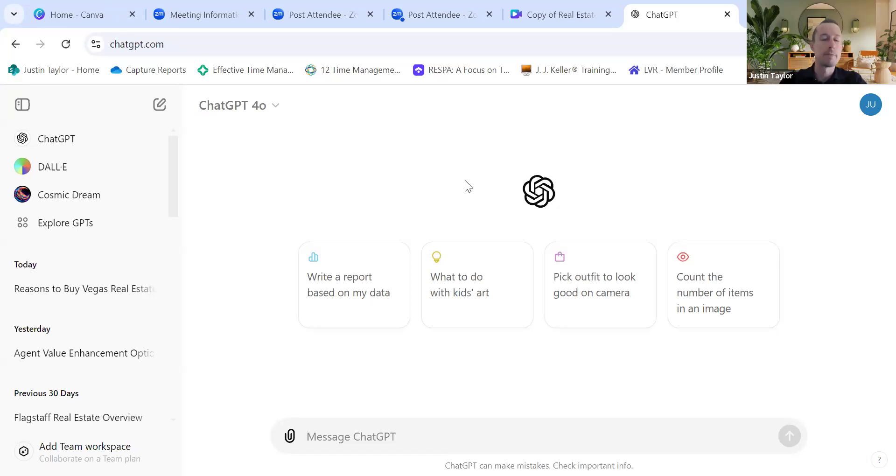
left_click(338, 440)
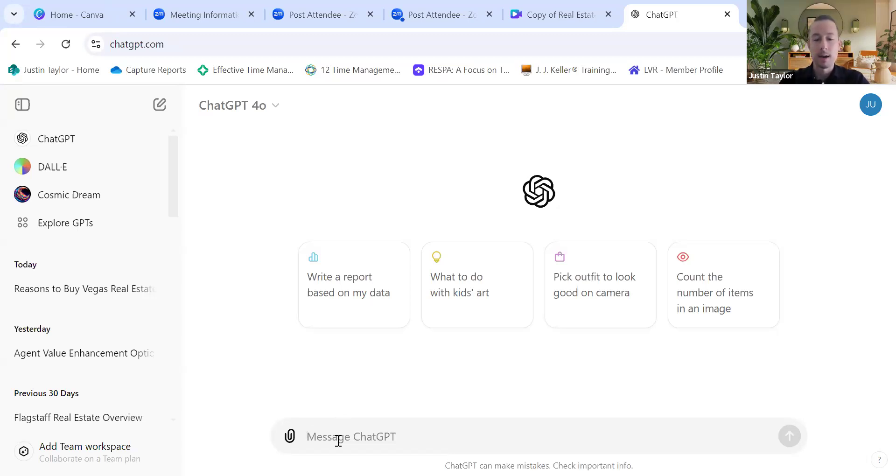
type("Give me 1")
type("00 conten")
type("t or topic i")
type("deas as a rea")
type("l estate professio")
type("nal that I can use")
Step: Continue the message with "to create marketing material and educate my potential clients and prospects."
type(" to create")
type(" marketing materi")
type("al and educate my")
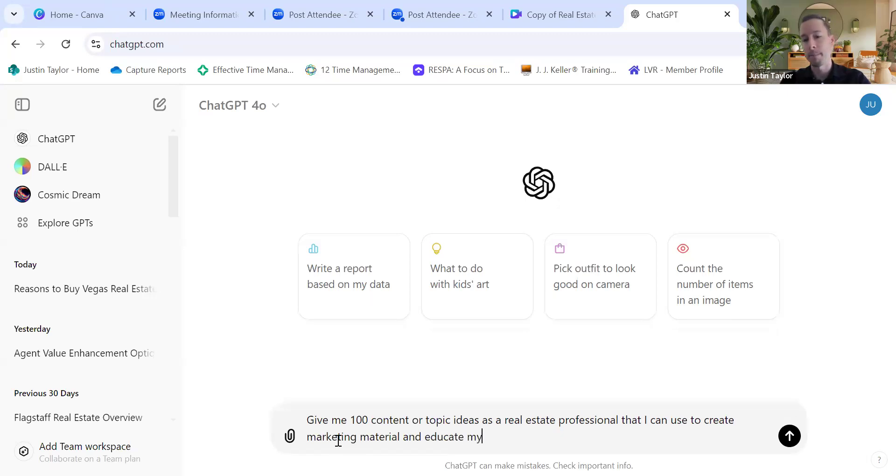
type(" potential ")
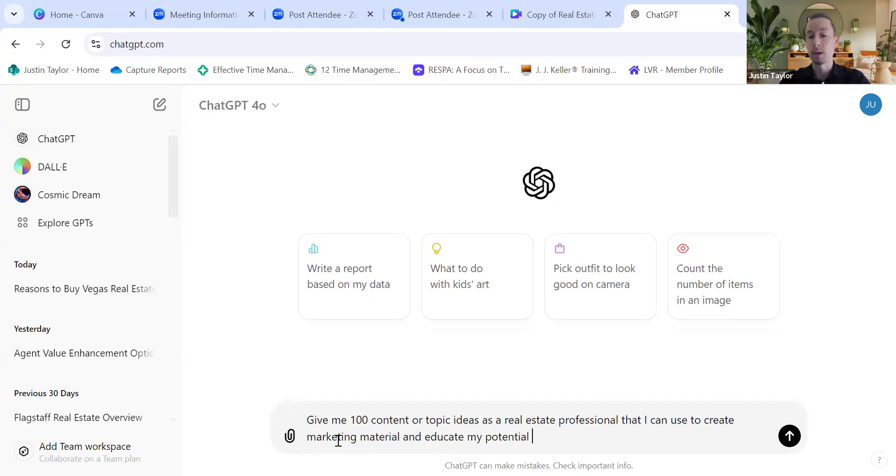
type("clientss")
key("BackSpace")
type("and ")
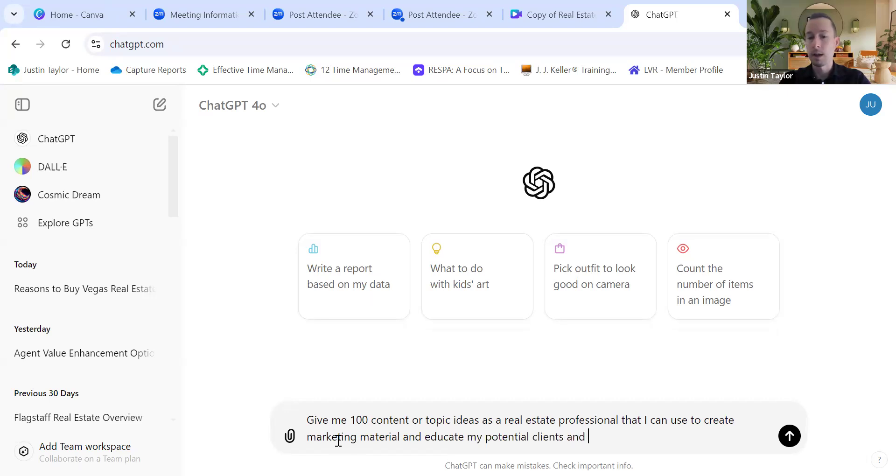
type("prospects.")
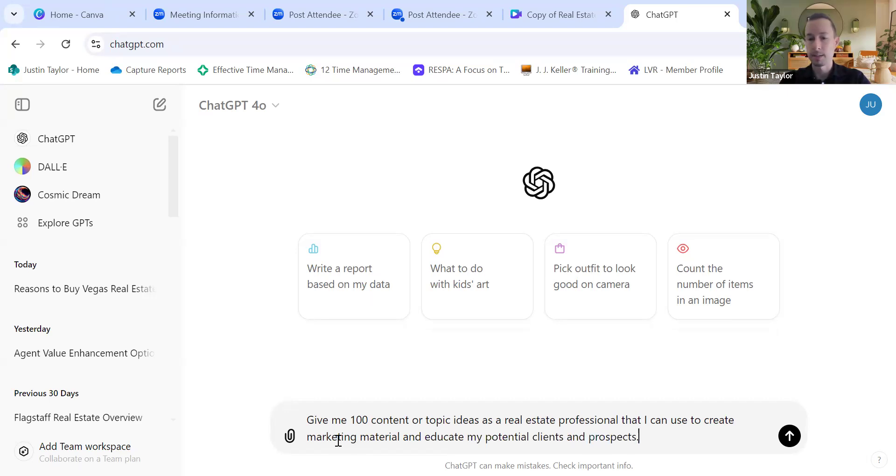
Step: Add "I am a real estate agent in San Diego California." to the message and send it
type(" I am a real e")
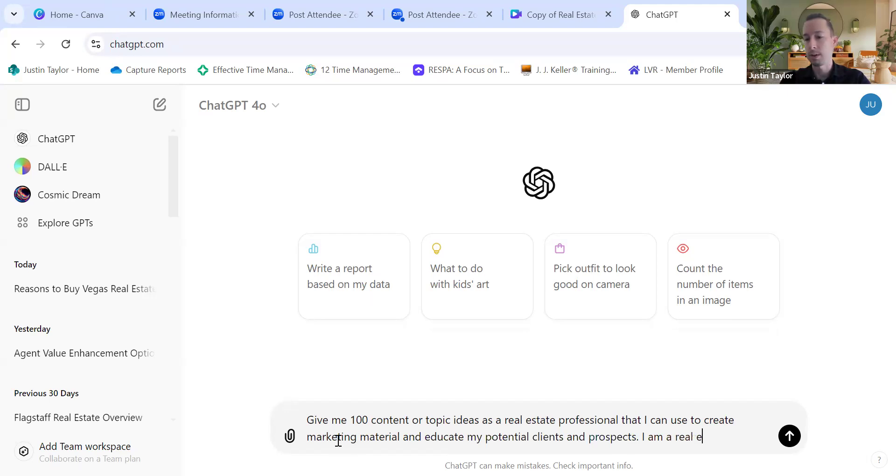
type("state agent in ")
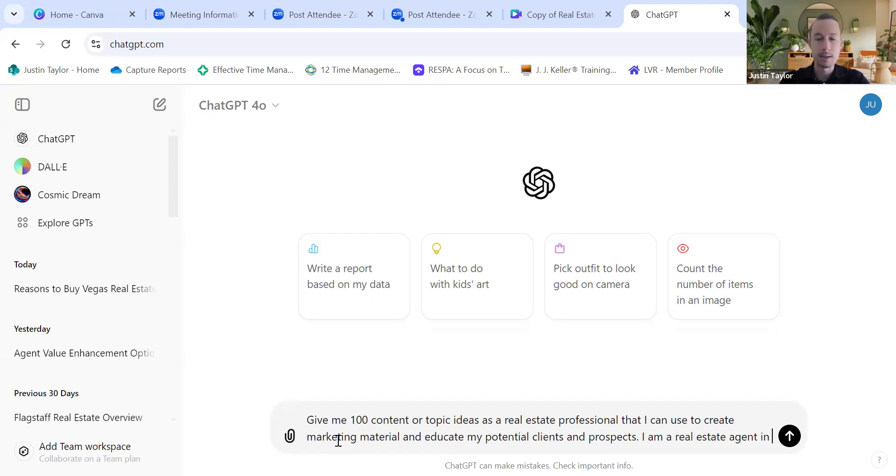
type("San")
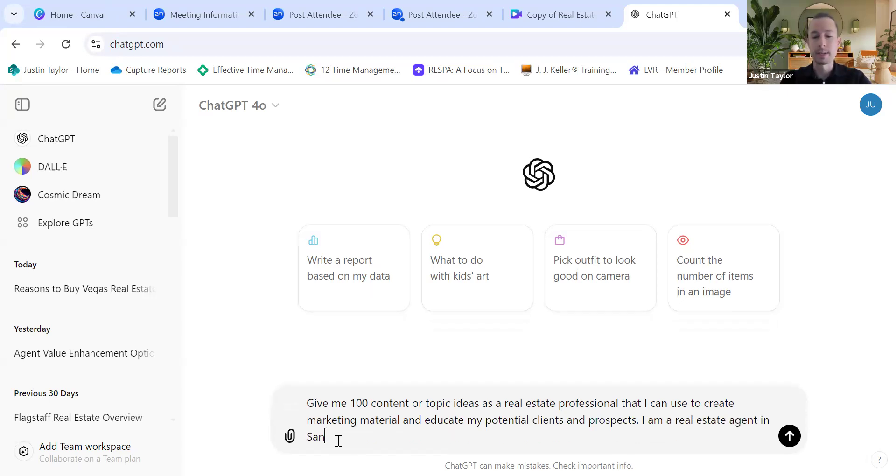
type(" Diego ")
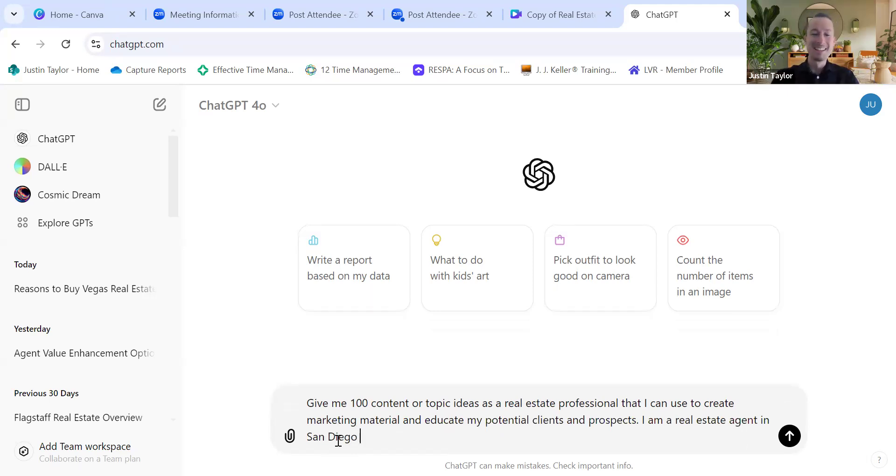
type("Cali")
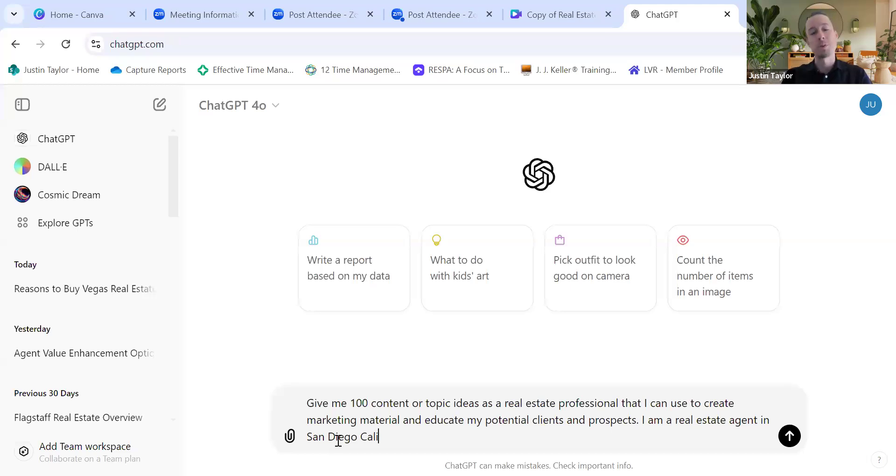
type("fornia.")
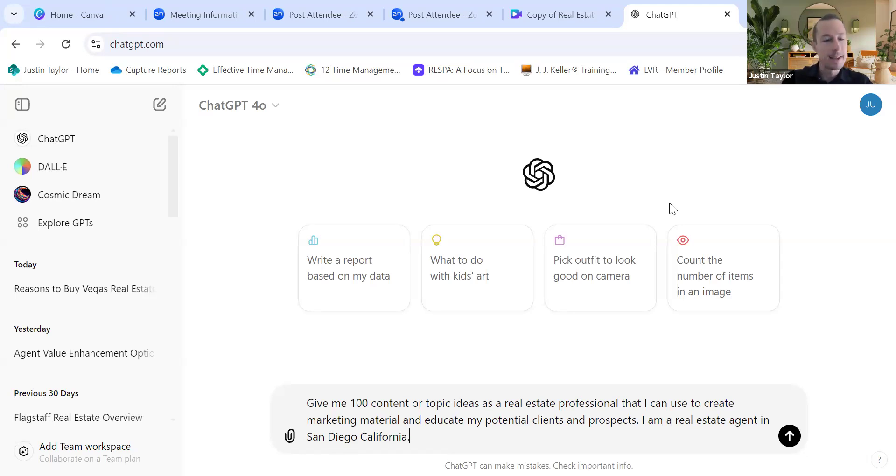
key("Return")
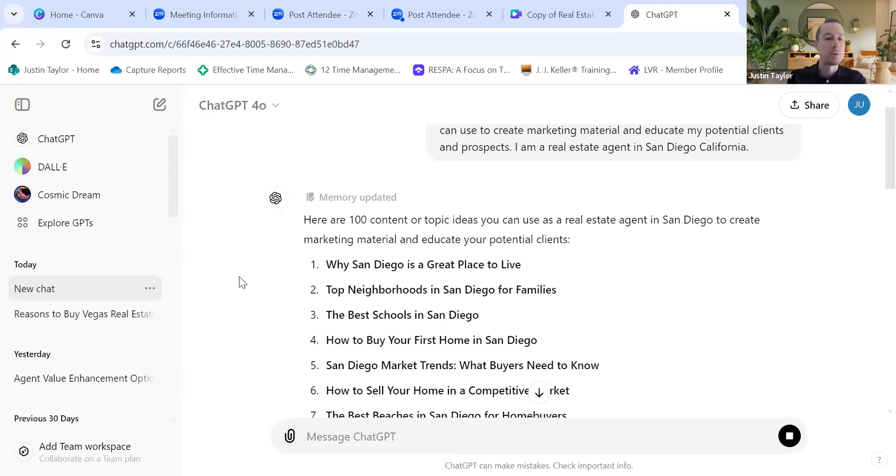
Step: Look through the first topic ideas in the generated list and return to its beginning
scroll(466, 327, "down", 3)
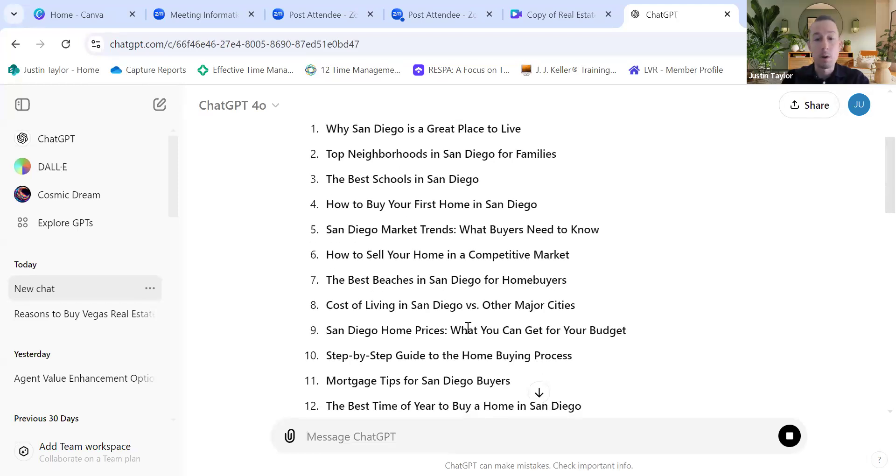
scroll(468, 327, "down", 2)
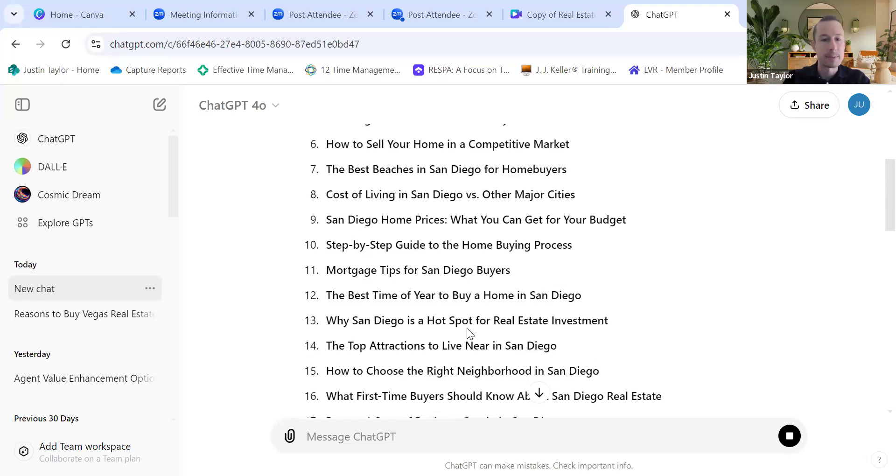
scroll(467, 328, "up", 5)
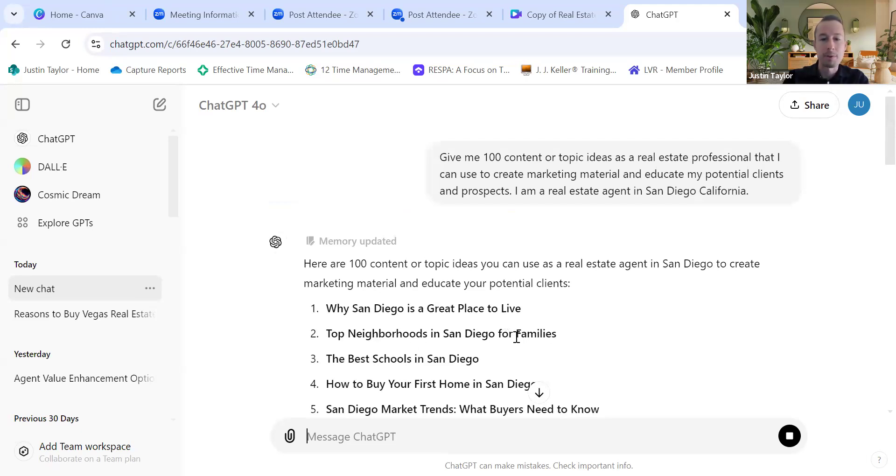
left_click(461, 432)
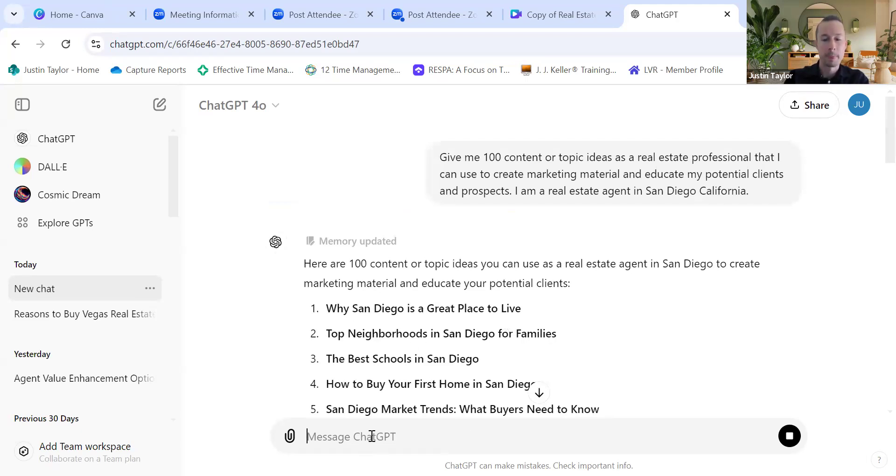
type("No")
key("BackSpace")
key("BackSpace")
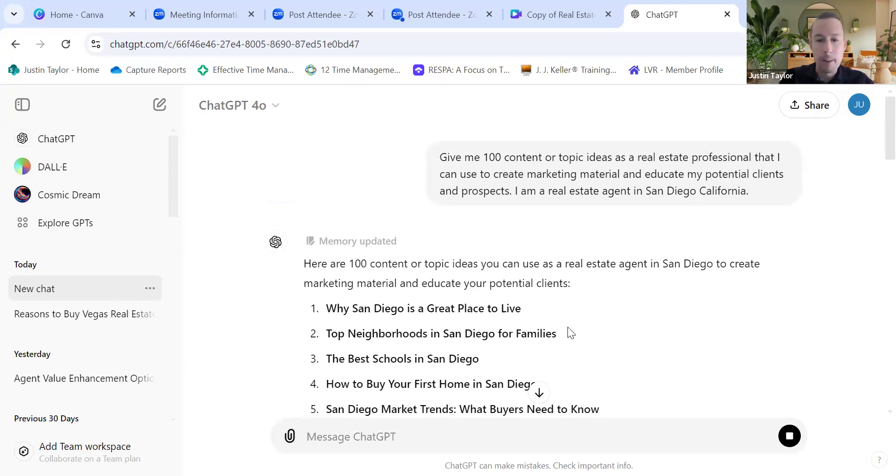
Step: Copy the topic "Top Neighborhoods in San Diego for Families" from the list into the message of a new chat
triple_click(328, 333)
key("ctrl+c")
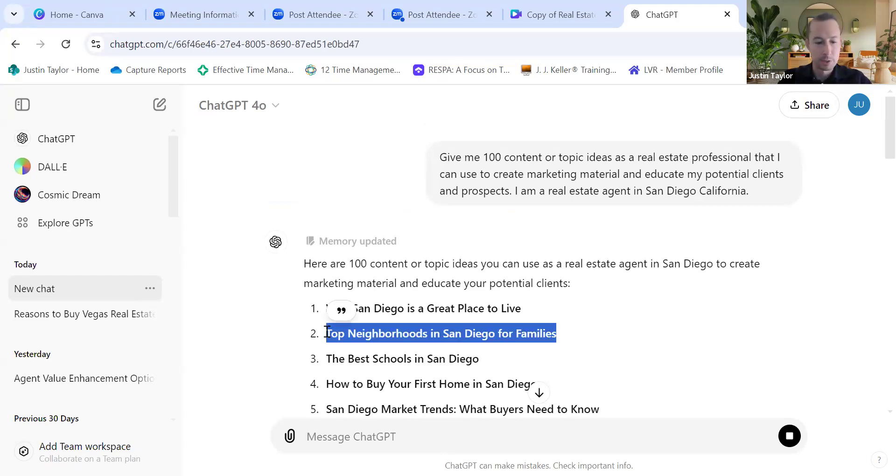
left_click(159, 107)
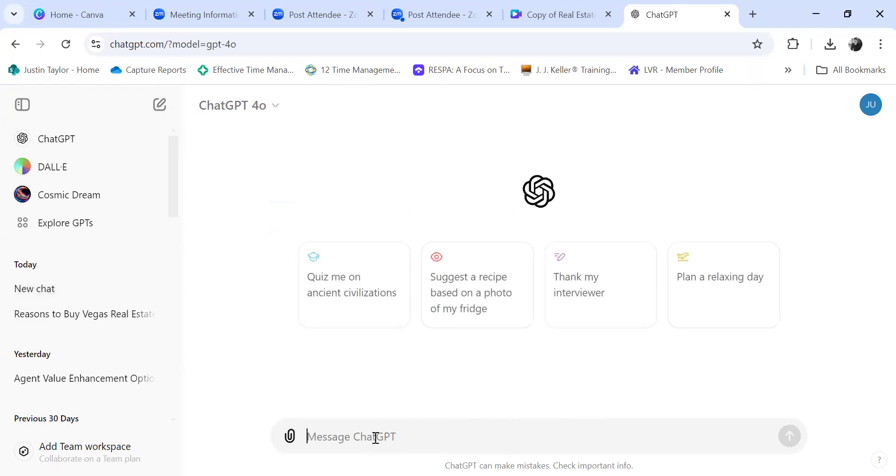
key("ctrl+v")
Step: Put "Write me an instagram caption on the" in front of the pasted topic and send the message
left_click(306, 436)
type("Write me an instagram caption ")
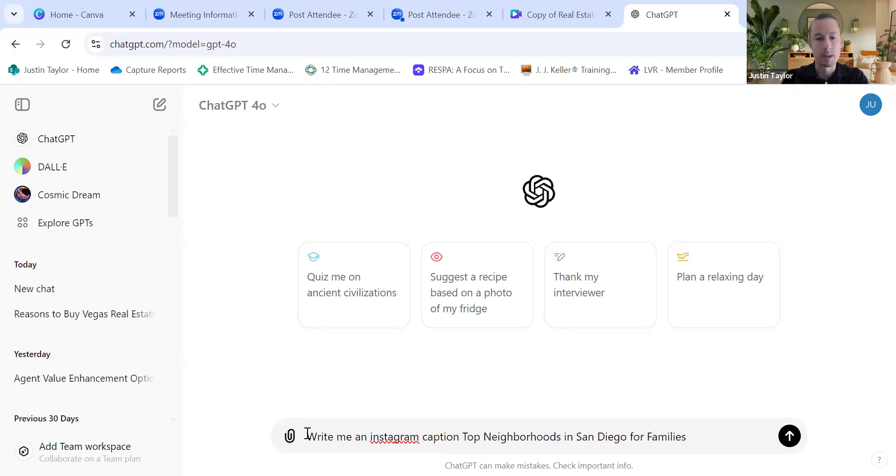
type("on the")
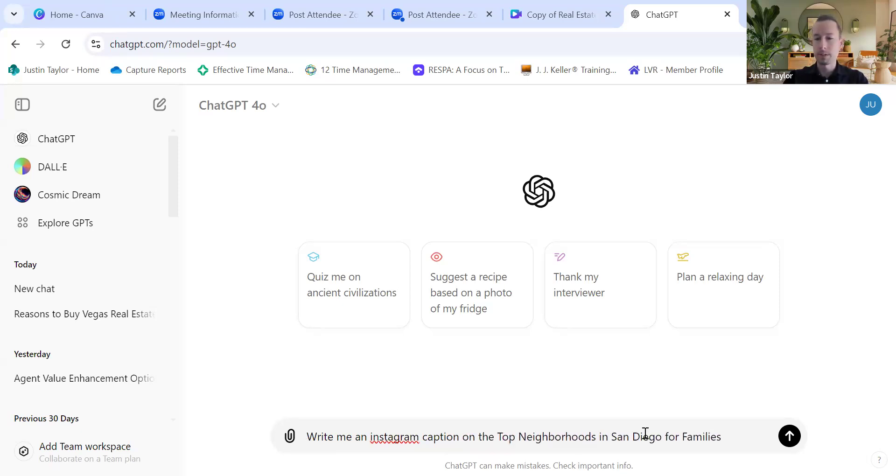
key("Return")
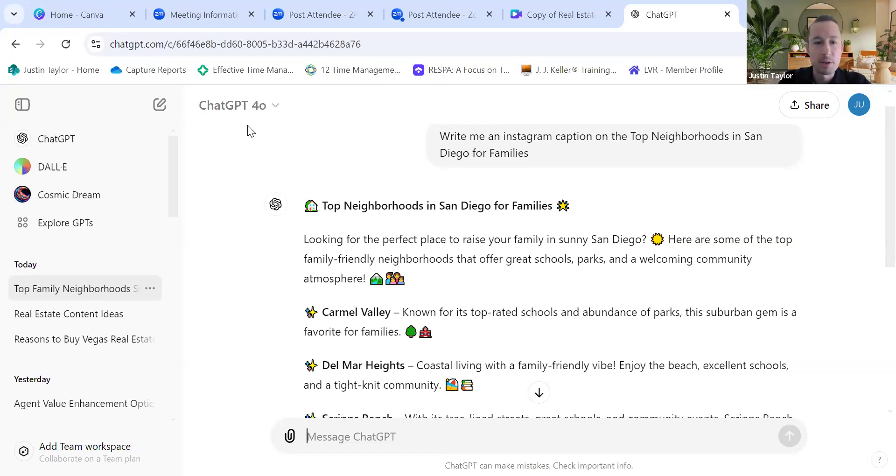
Step: Read through the generated Instagram caption, including its headline, neighborhood descriptions, closing question and hashtags
scroll(526, 267, "down", 6)
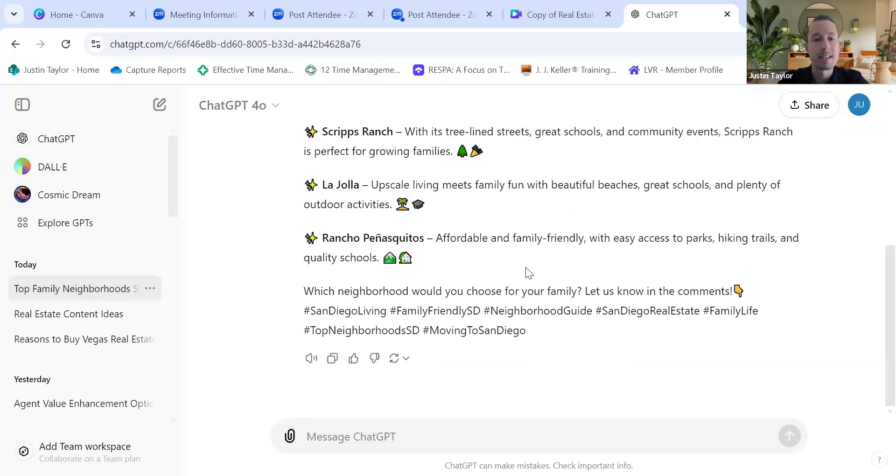
scroll(526, 268, "up", 4)
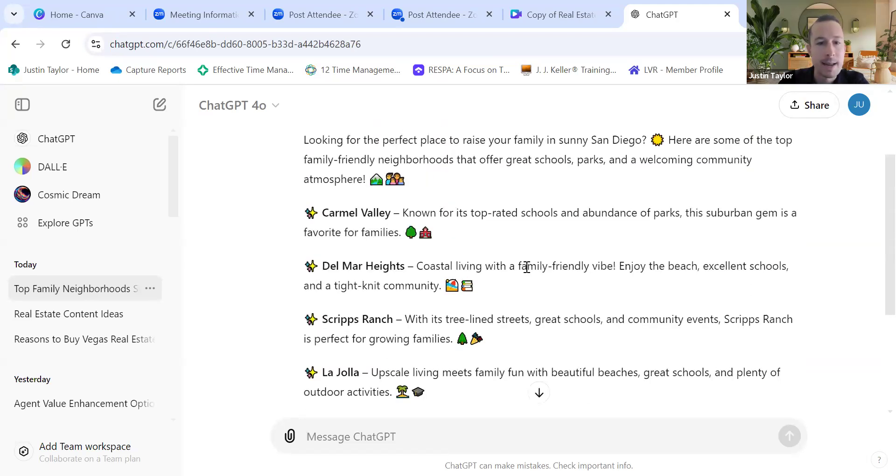
scroll(474, 343, "up", 3)
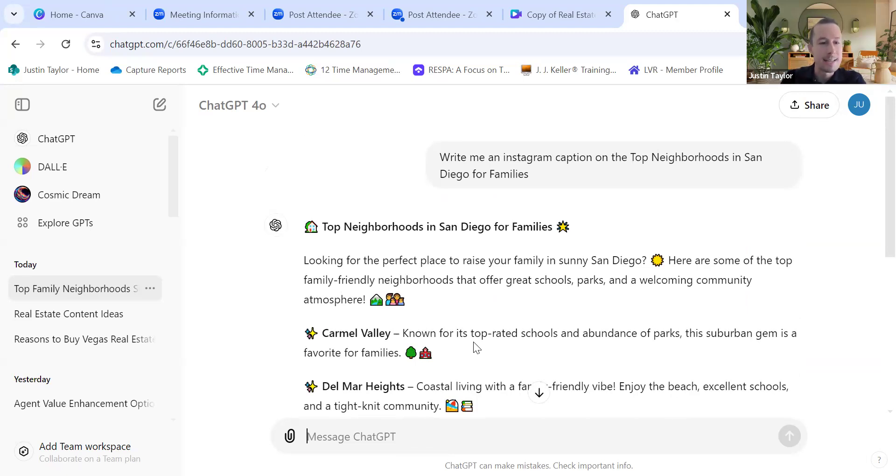
scroll(473, 342, "down", 1)
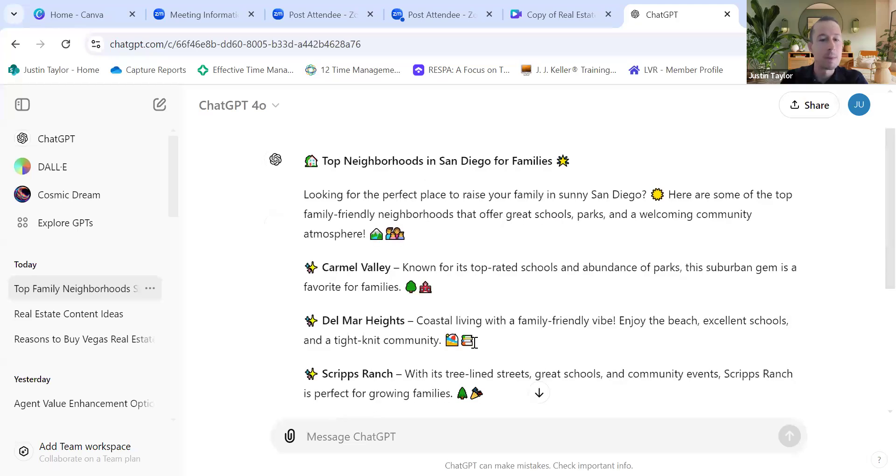
scroll(474, 341, "down", 1)
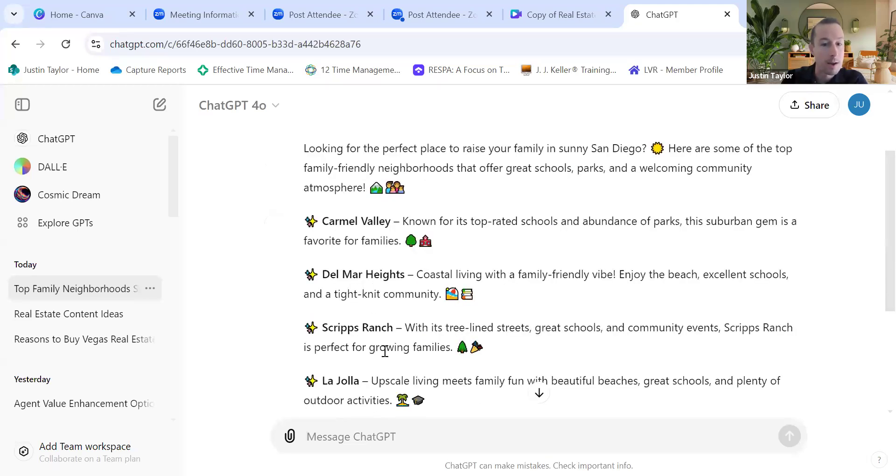
scroll(385, 351, "down", 2)
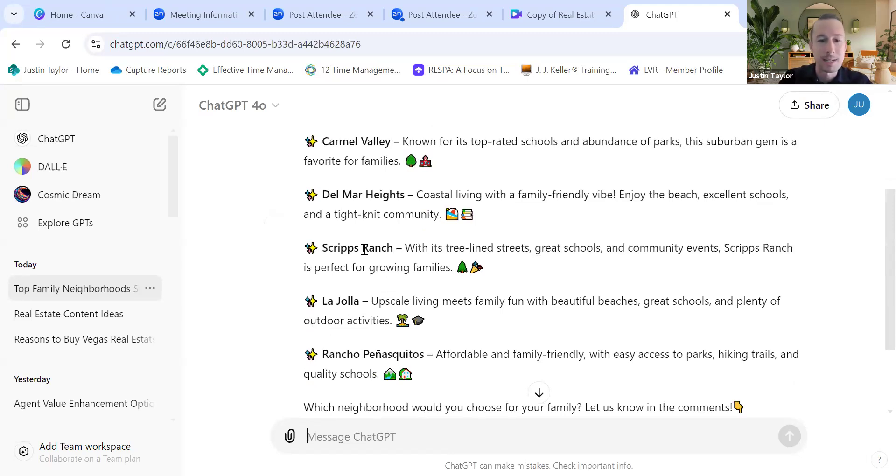
scroll(399, 305, "down", 3)
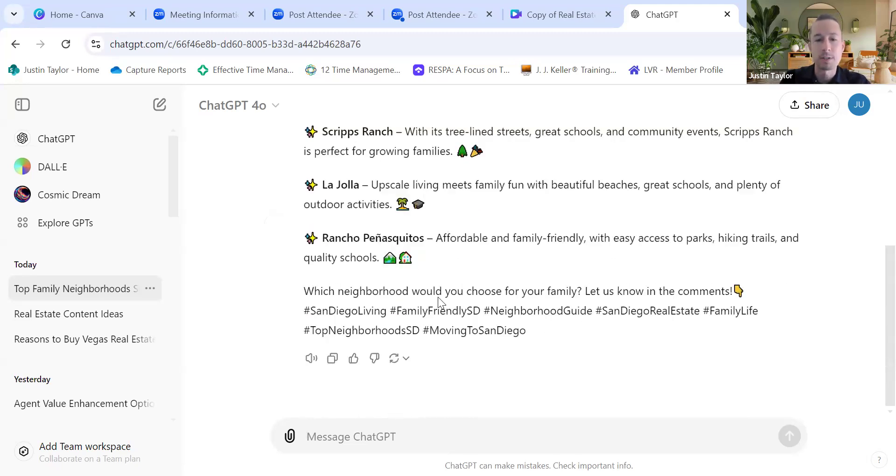
left_click_drag(542, 324, 306, 226)
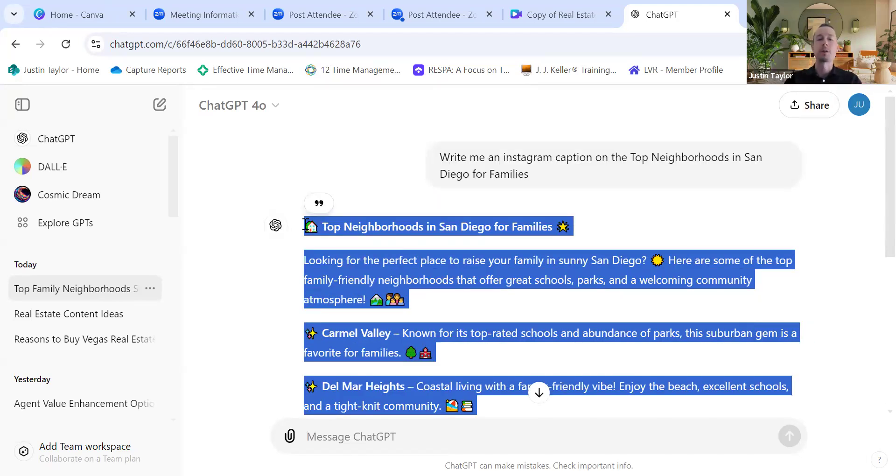
scroll(512, 280, "down", 5)
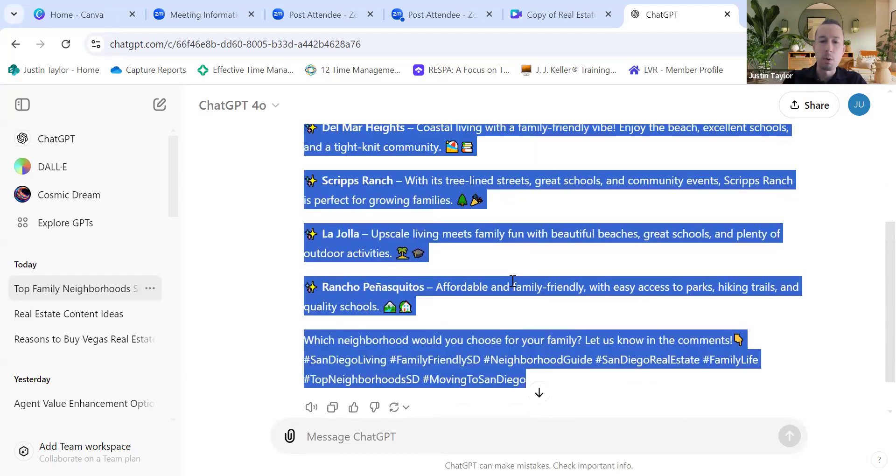
scroll(511, 280, "up", 5)
left_click(375, 248)
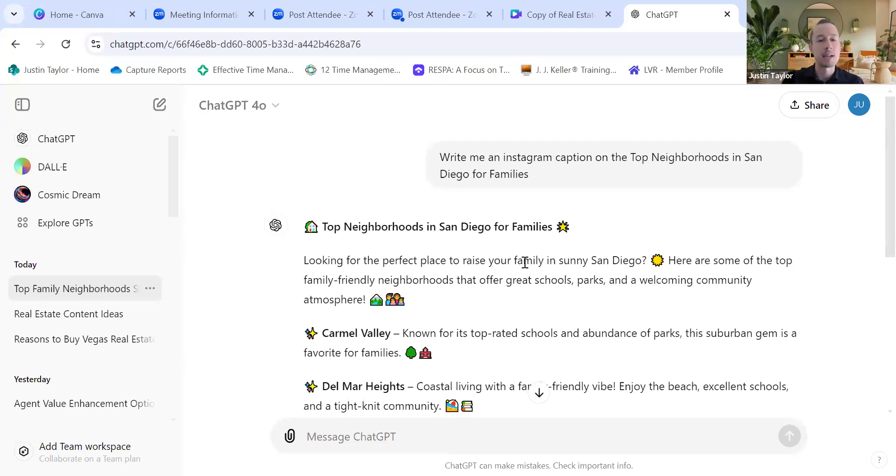
scroll(504, 350, "down", 3)
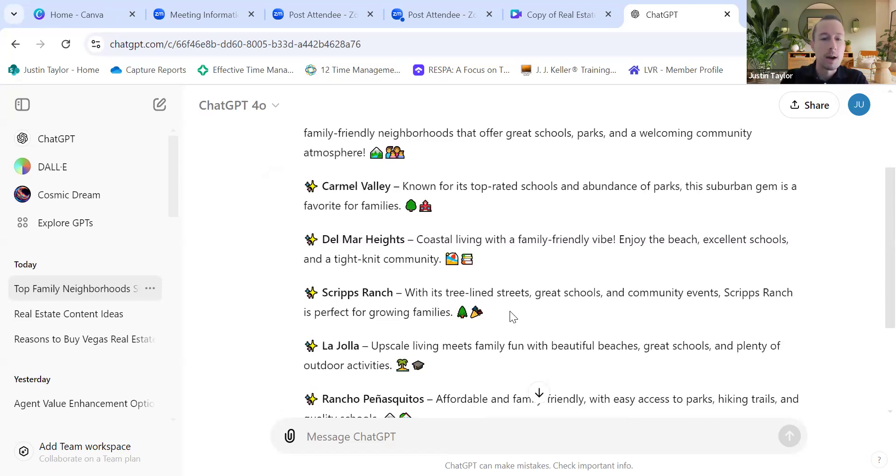
scroll(510, 311, "down", 3)
scroll(511, 311, "up", 4)
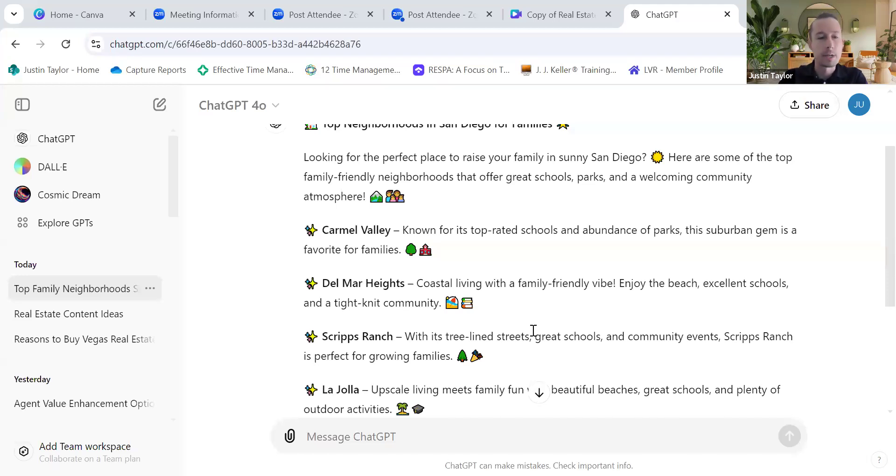
Step: Review the Instagram caption on family neighborhoods again, from its prompt through the neighborhood descriptions
scroll(533, 331, "down", 5)
scroll(533, 331, "up", 7)
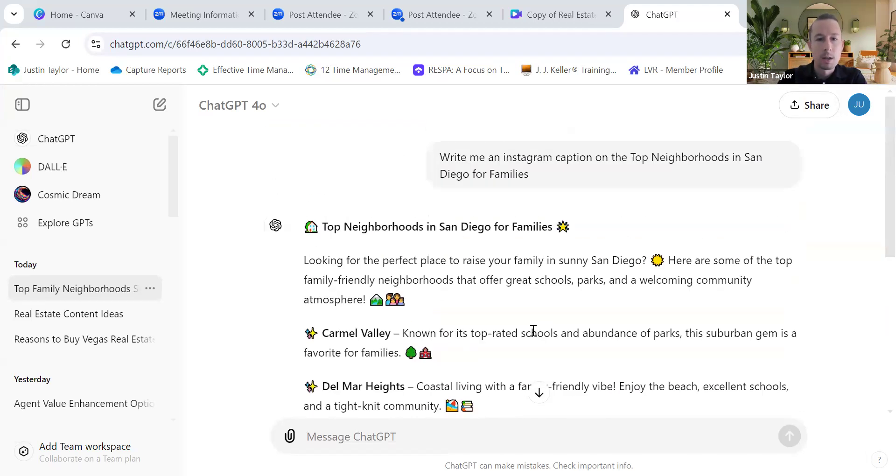
scroll(534, 331, "down", 1)
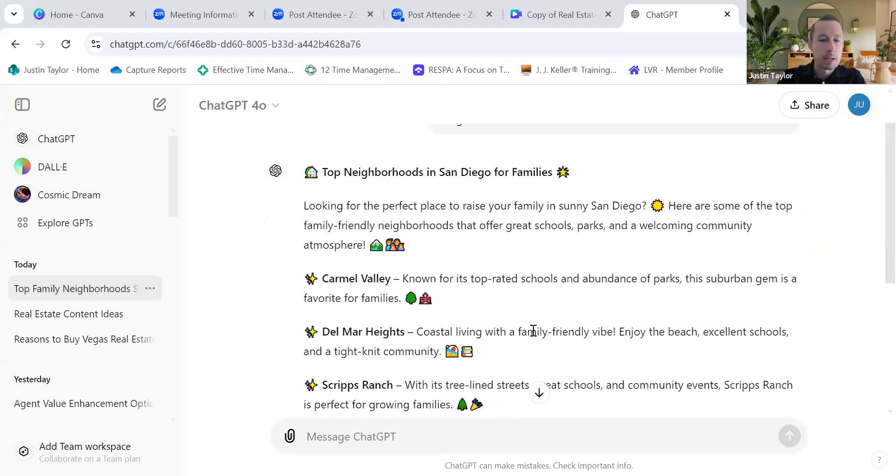
scroll(534, 330, "down", 1)
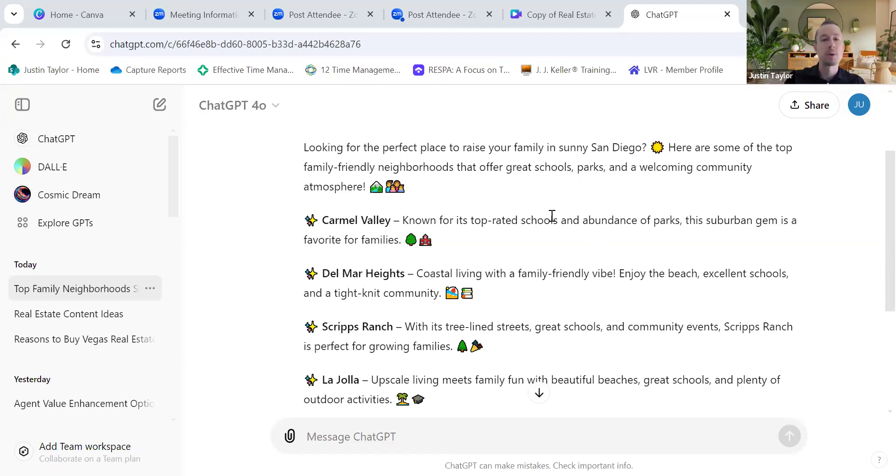
scroll(479, 326, "down", 3)
scroll(478, 321, "up", 3)
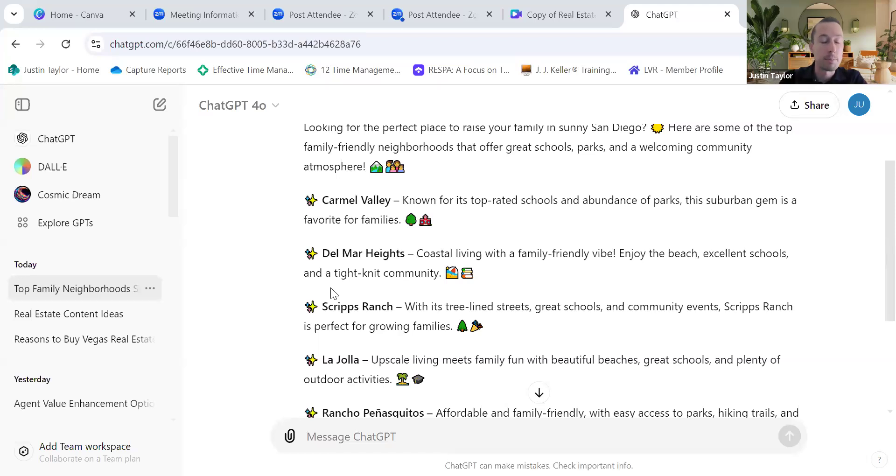
scroll(331, 288, "up", 1)
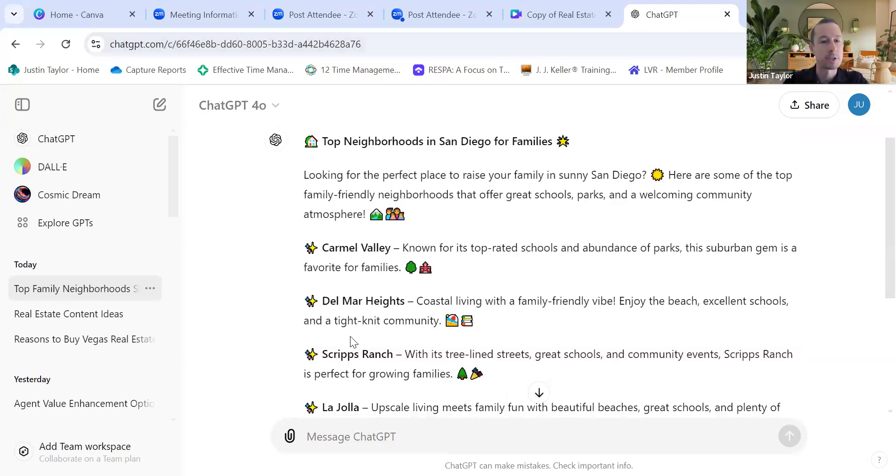
scroll(450, 252, "up", 2)
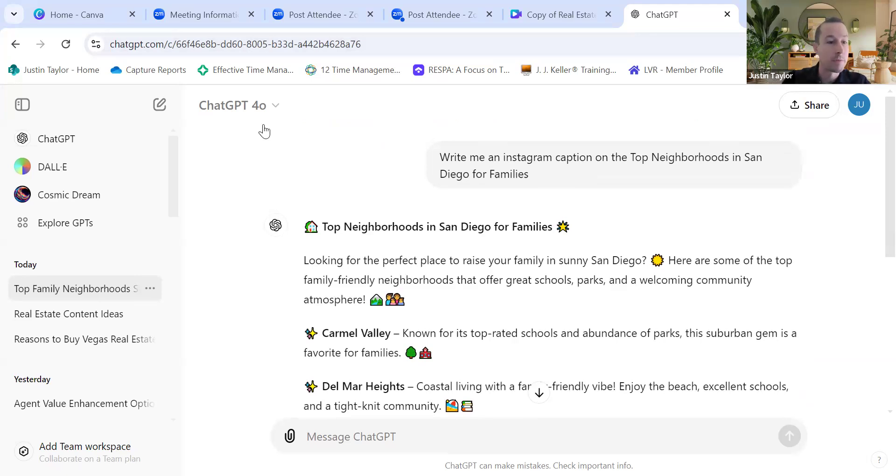
Step: Open the "Real Estate Content Ideas" chat and select the whole list of 100 topics
left_click(89, 313)
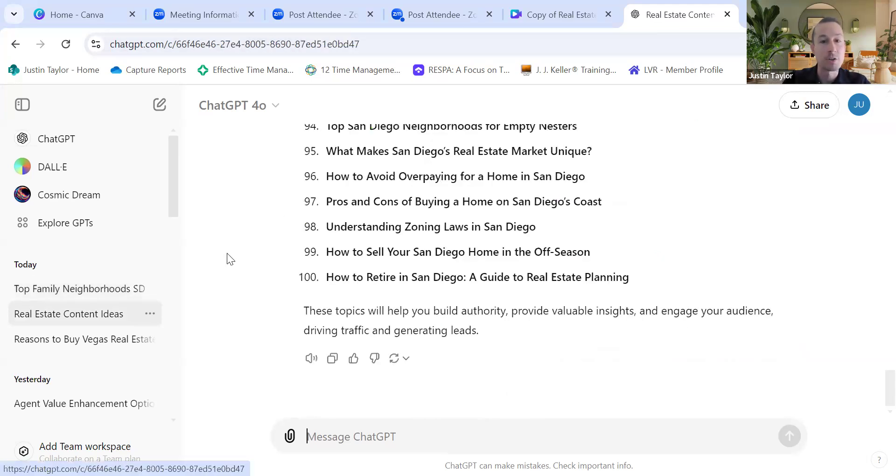
left_click_drag(434, 252, 316, 334)
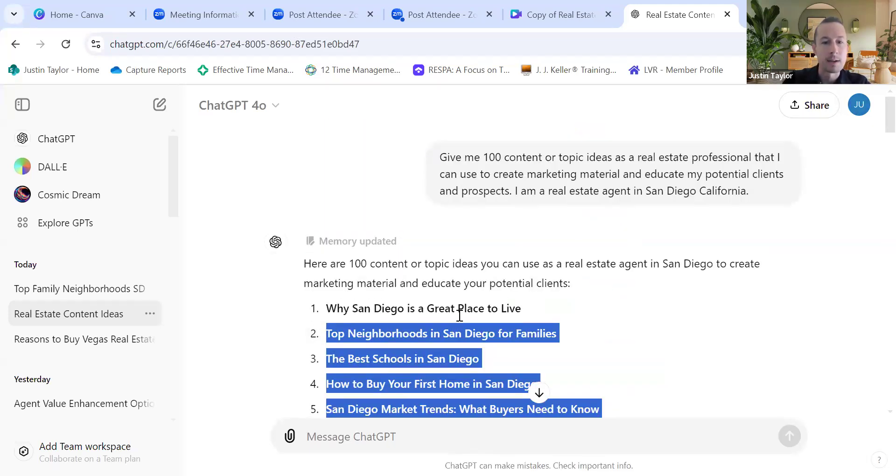
left_click(329, 306)
left_click_drag(329, 306, 639, 275)
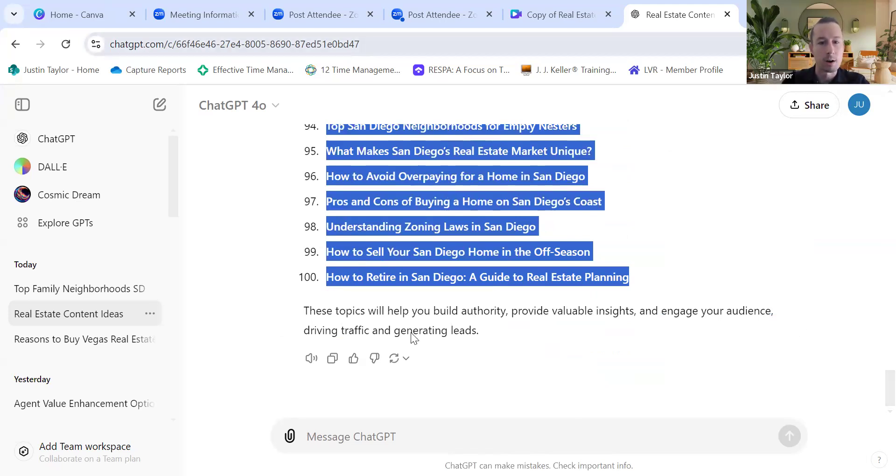
key("alt+Tab")
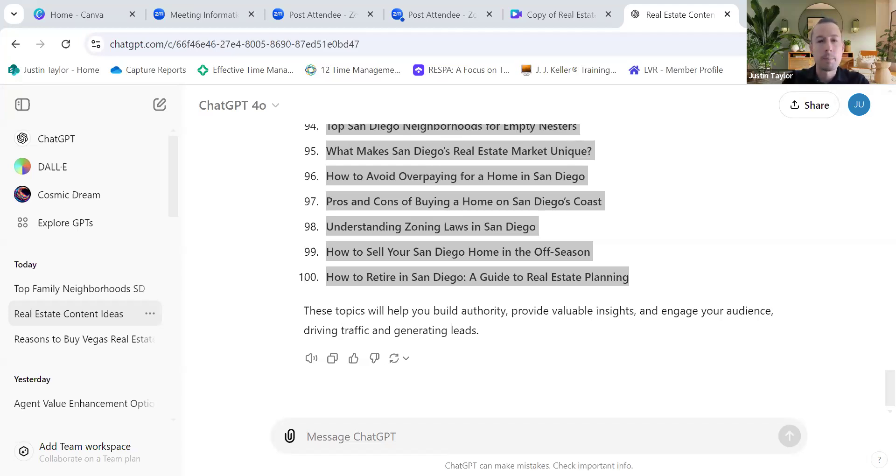
Step: Look back over the start of the topic list and the Instagram caption in the family neighborhoods chat
scroll(445, 221, "up", 15)
scroll(445, 222, "up", 20)
scroll(445, 221, "up", 8)
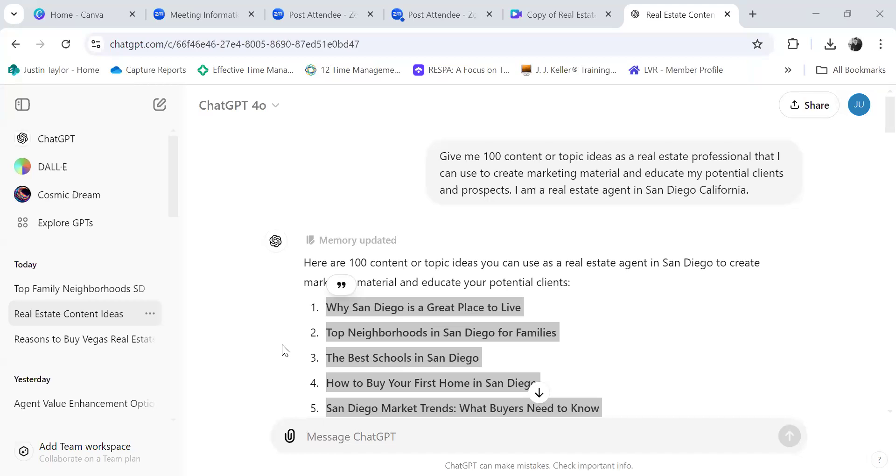
scroll(544, 333, "down", 10)
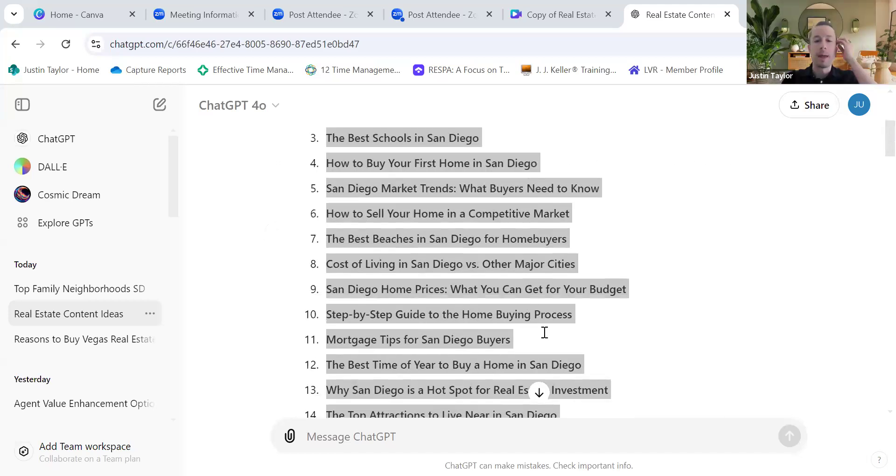
scroll(544, 332, "up", 9)
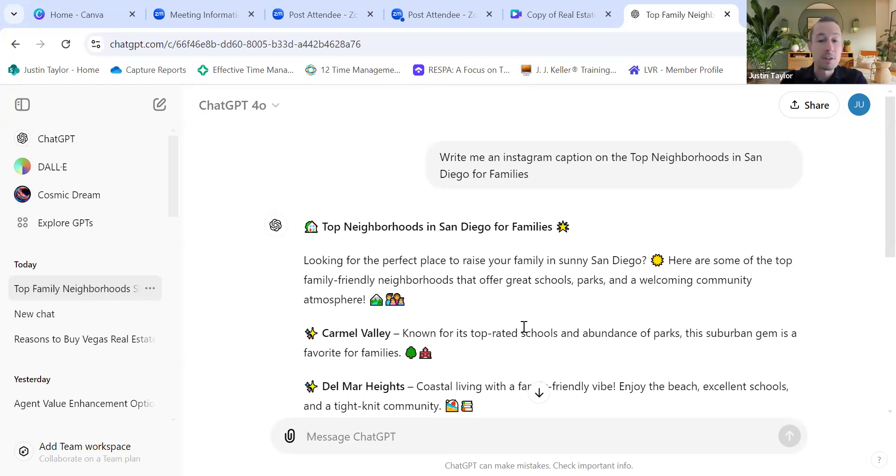
scroll(522, 327, "down", 3)
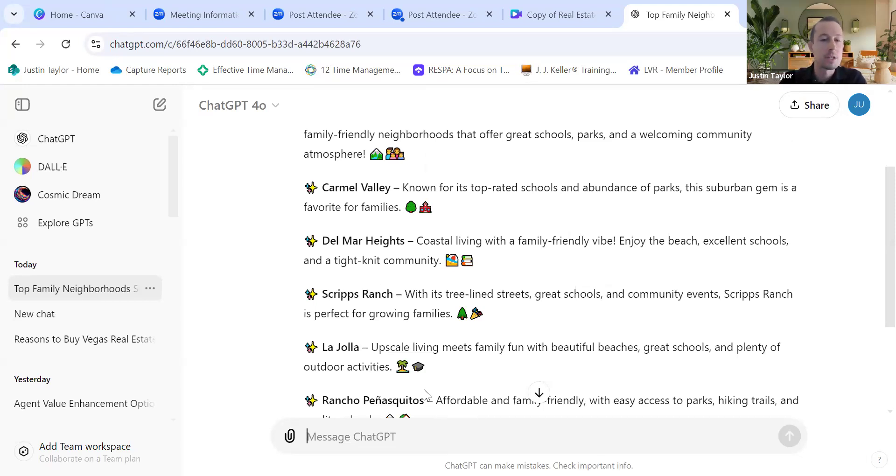
scroll(424, 389, "up", 3)
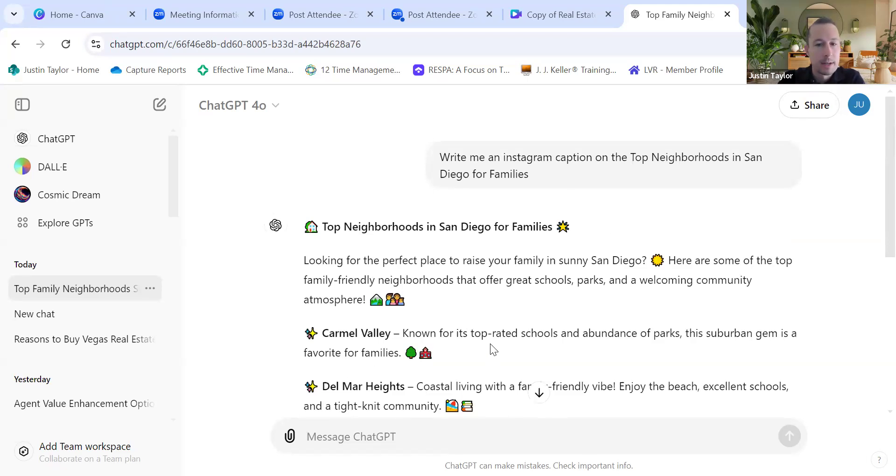
Step: Switch to the open real estate design in Canva and look through its page templates
left_click(552, 19)
left_click(111, 19)
left_click(565, 18)
scroll(537, 417, "down", 15)
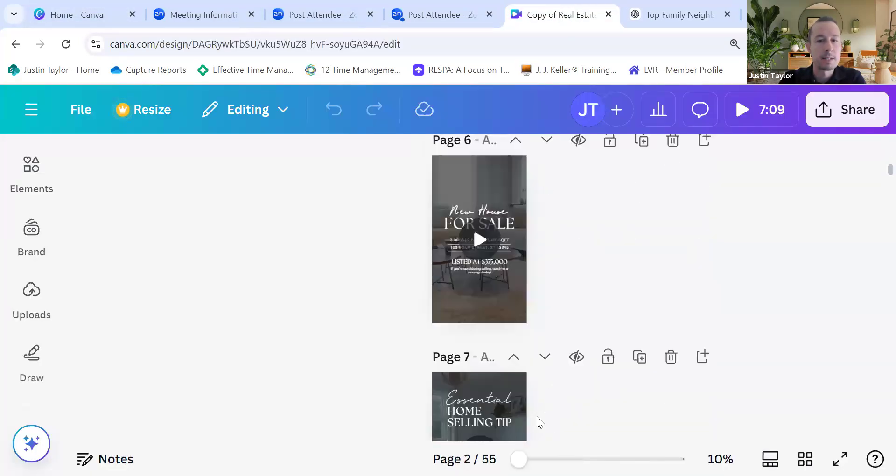
scroll(537, 416, "down", 20)
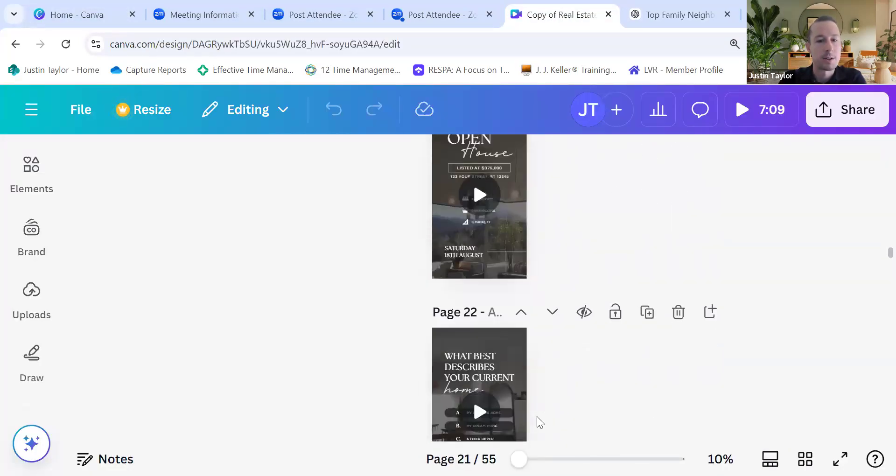
scroll(537, 416, "down", 20)
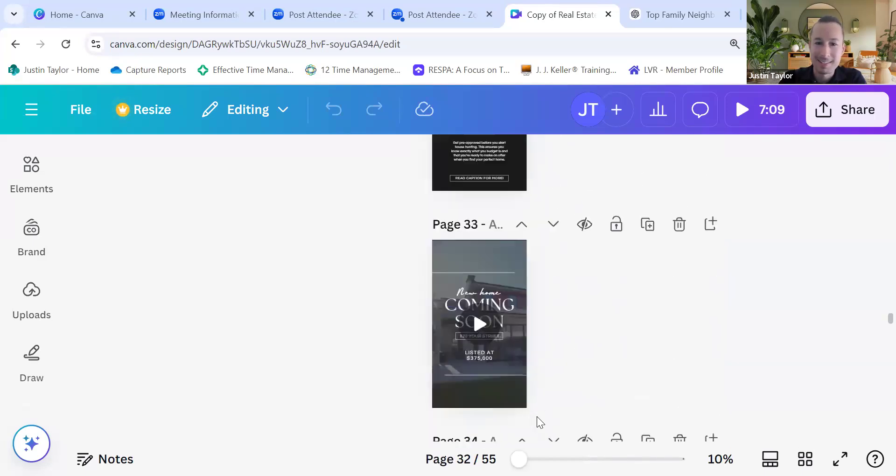
scroll(537, 417, "up", 20)
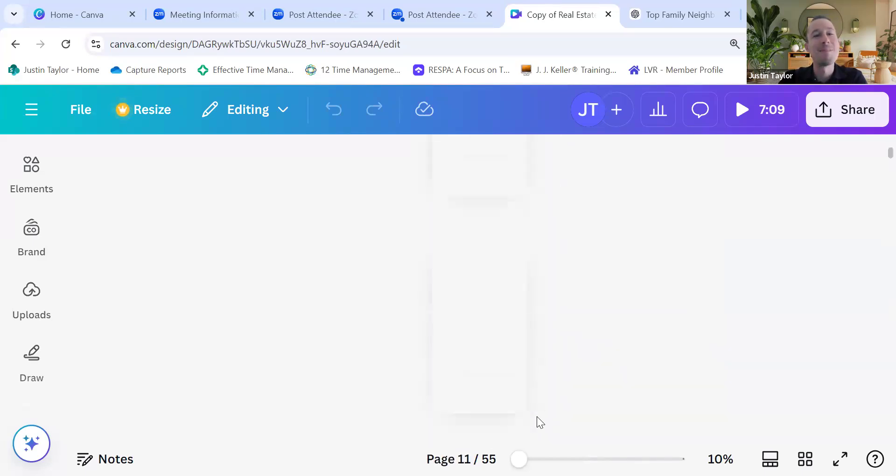
Step: Go to the Canva home page and search Canva Templates for "instagram reel real estate"
left_click(107, 8)
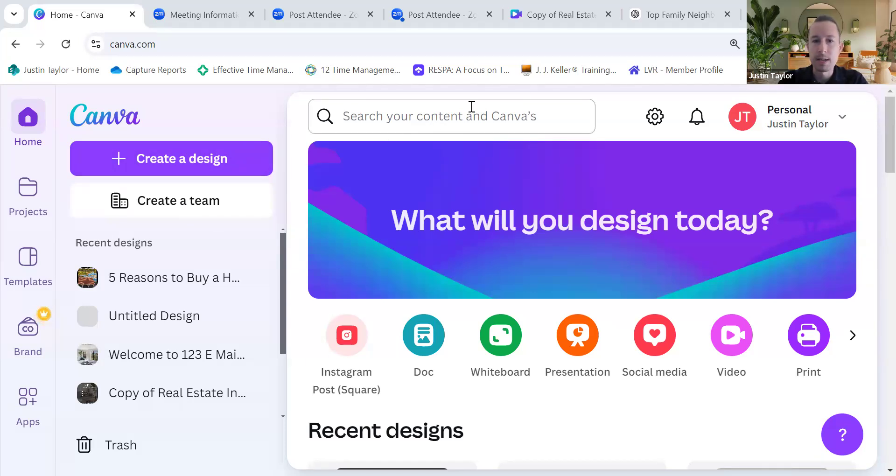
left_click(466, 120)
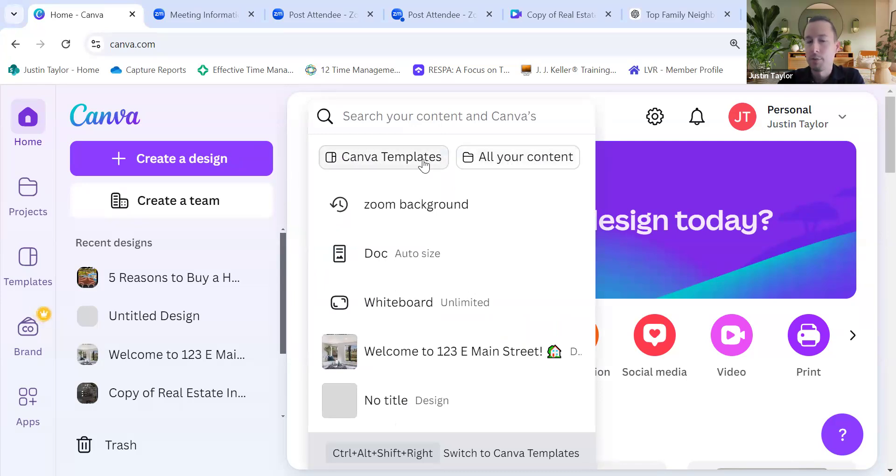
left_click(370, 161)
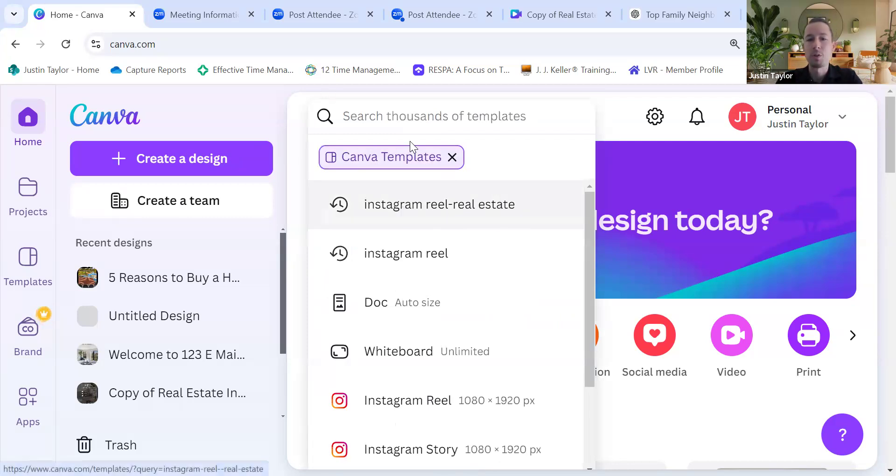
type("instagra")
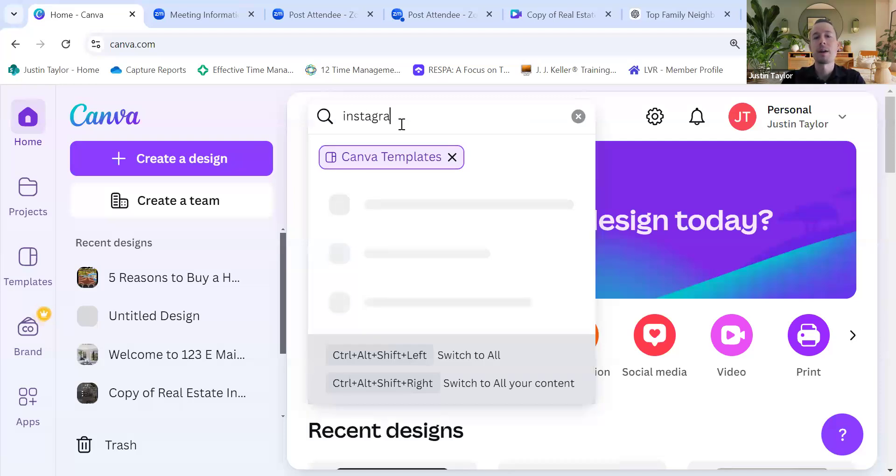
type("m reel")
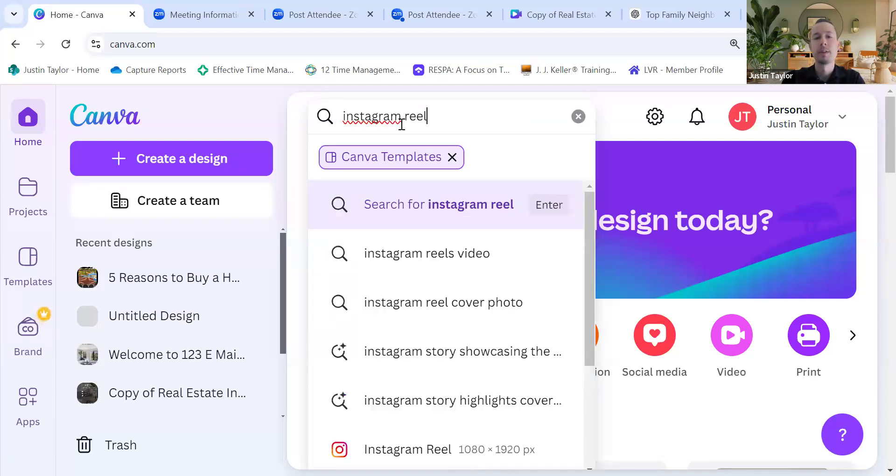
type(" real estate")
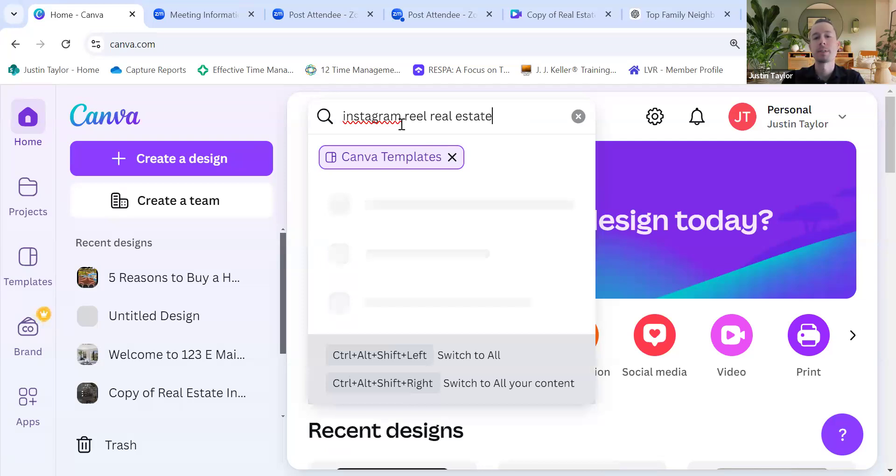
key("Return")
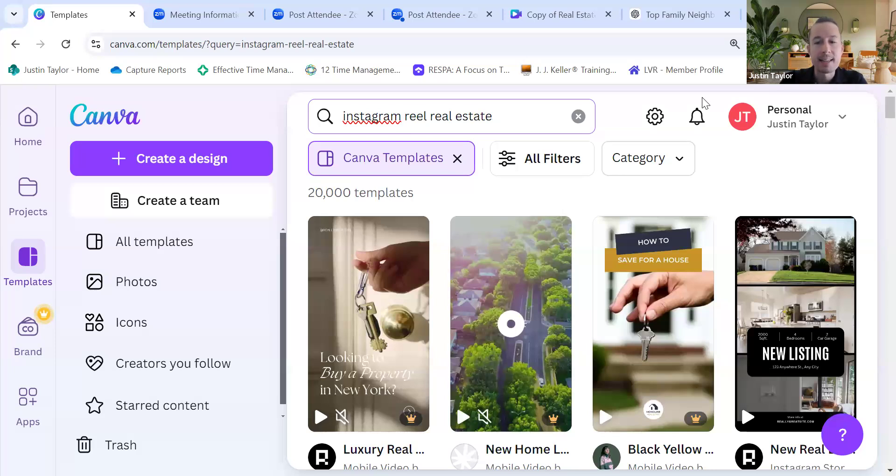
Step: Browse the real estate reel templates in the search results and preview several of them
scroll(449, 319, "down", 5)
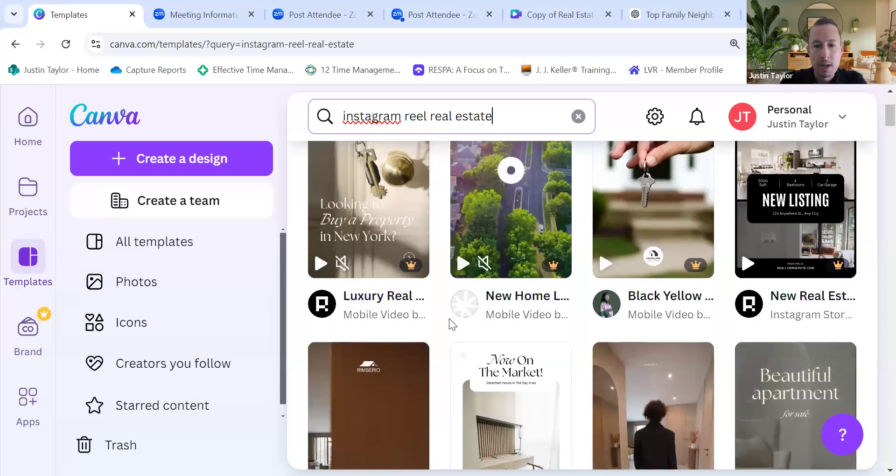
scroll(449, 318, "up", 4)
mouse_move(475, 351)
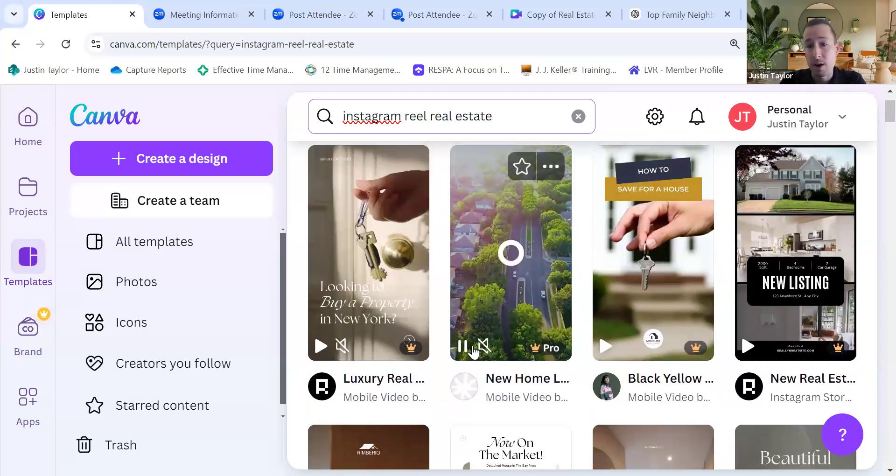
mouse_move(357, 292)
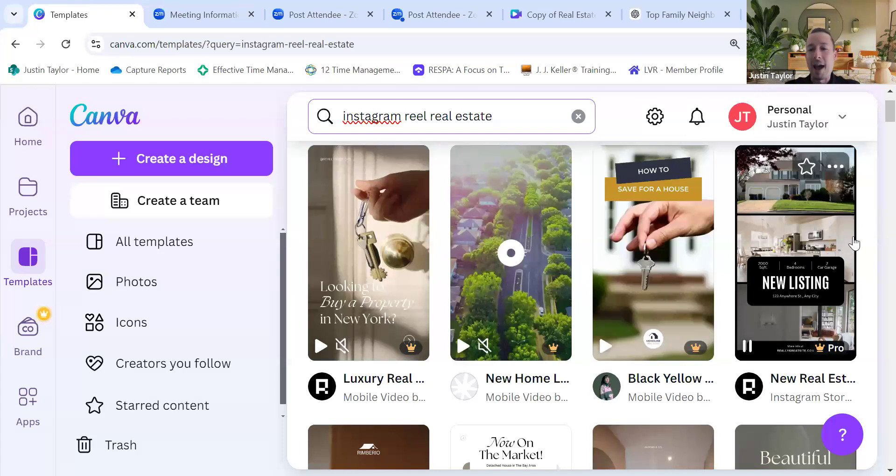
scroll(763, 383, "down", 1)
scroll(680, 342, "up", 2)
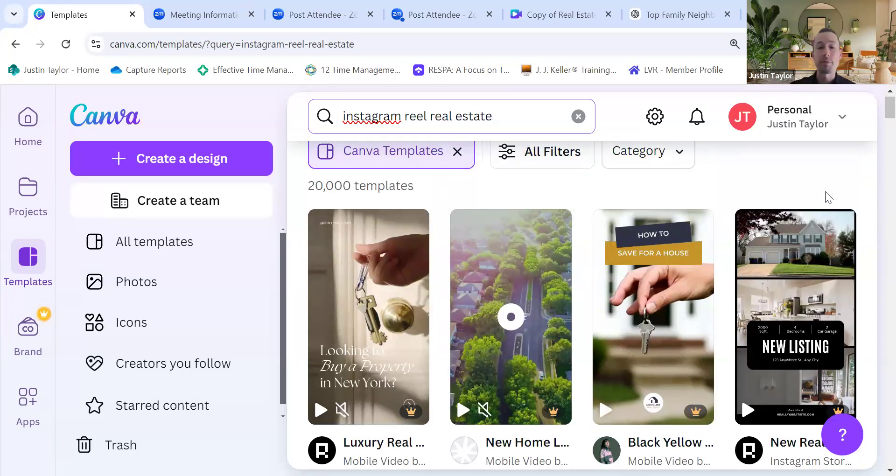
scroll(695, 277, "down", 2)
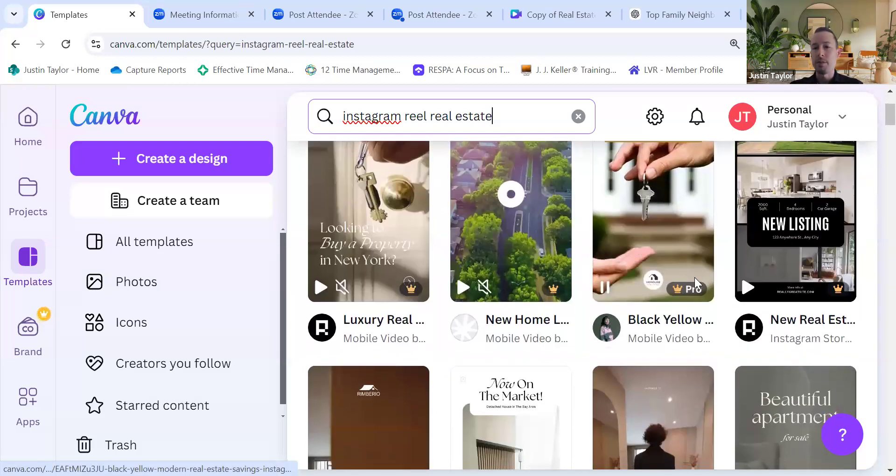
scroll(695, 284, "up", 2)
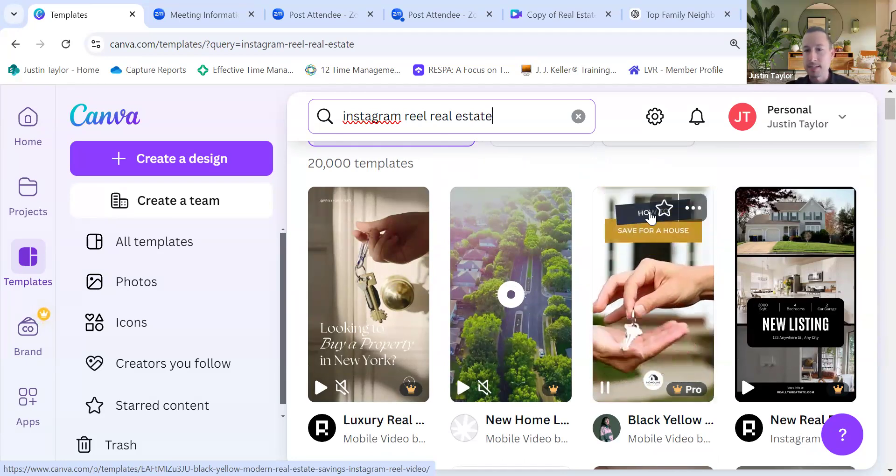
Step: Open the "Black Yellow Modern Real Estate Savings Instagram Reel Video" template for customizing and select its second page
left_click(618, 337)
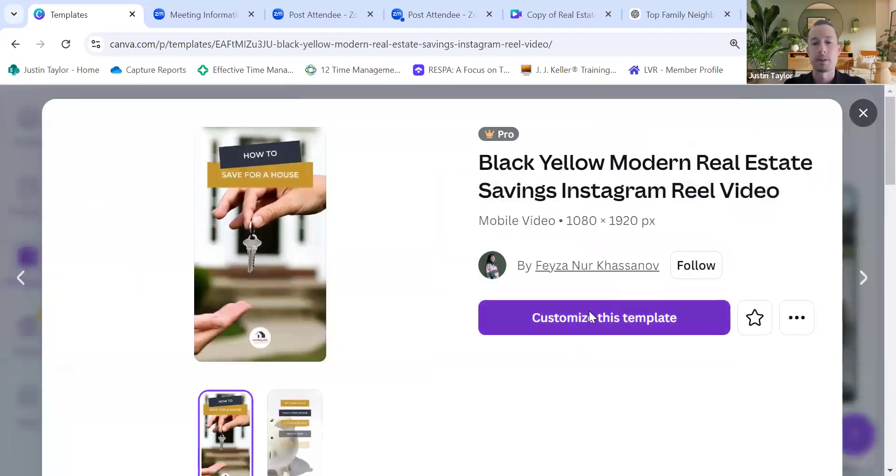
left_click(589, 311)
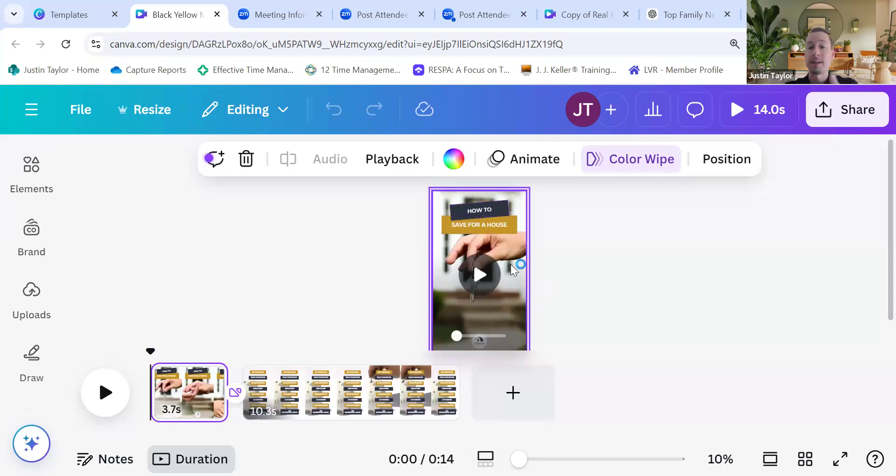
left_click(293, 397)
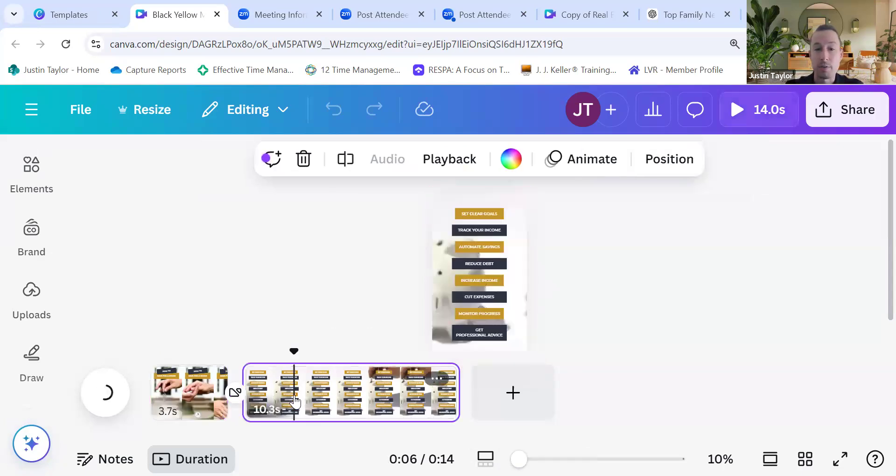
Step: Go through the text banners on the second page one by one, from SET CLEAR GOALS to GET PROFESSIONAL ADVICE
left_click(486, 215)
left_click(483, 231)
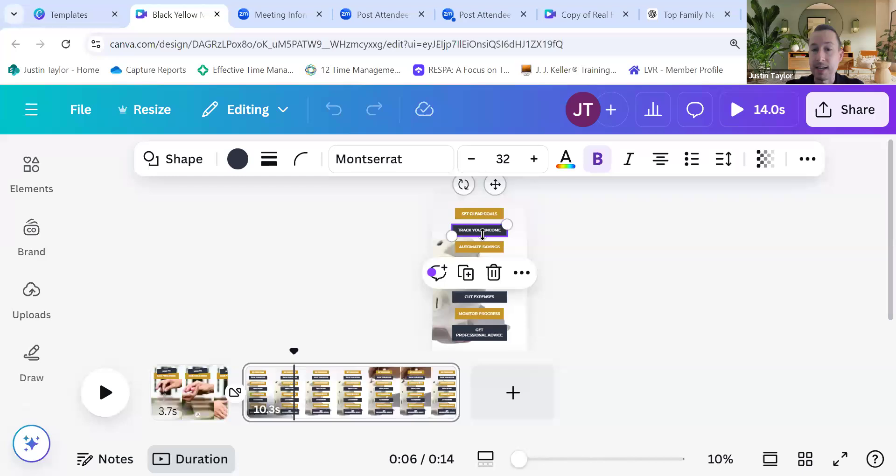
left_click(482, 247)
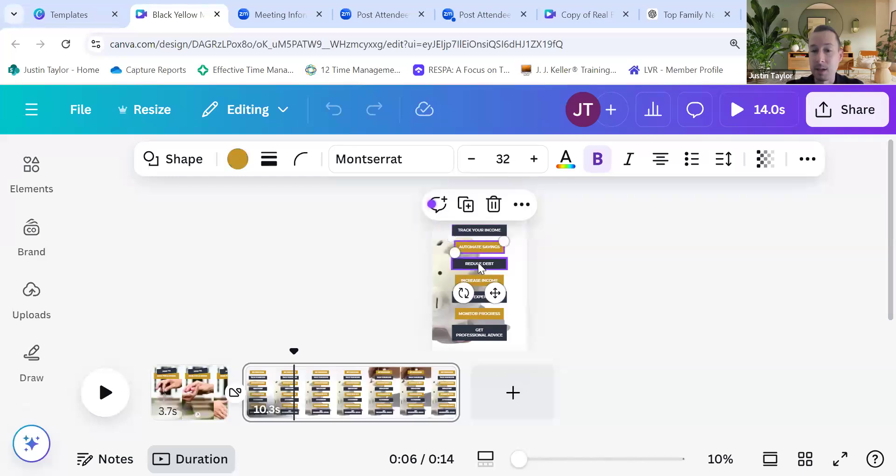
left_click(479, 263)
left_click(481, 280)
left_click(482, 298)
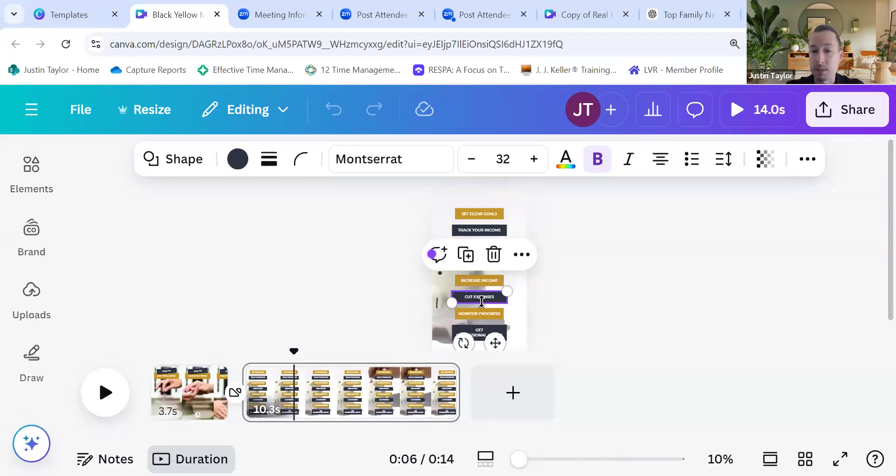
left_click(481, 312)
left_click(483, 334)
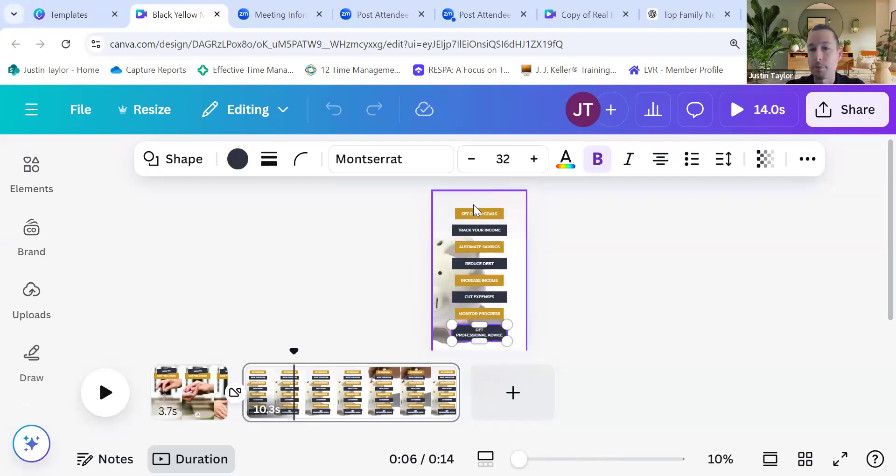
Step: Open the fill colour options for the SET CLEAR GOALS banner and look through the document, brand kit and default colours
left_click(460, 215)
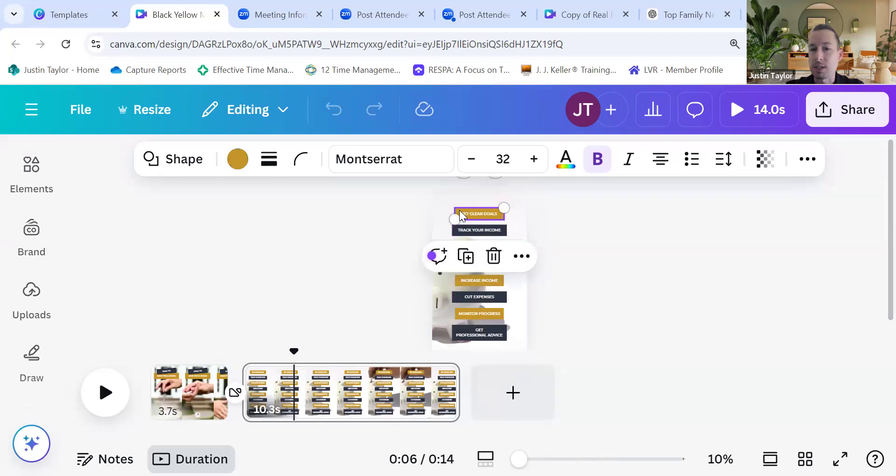
left_click(237, 159)
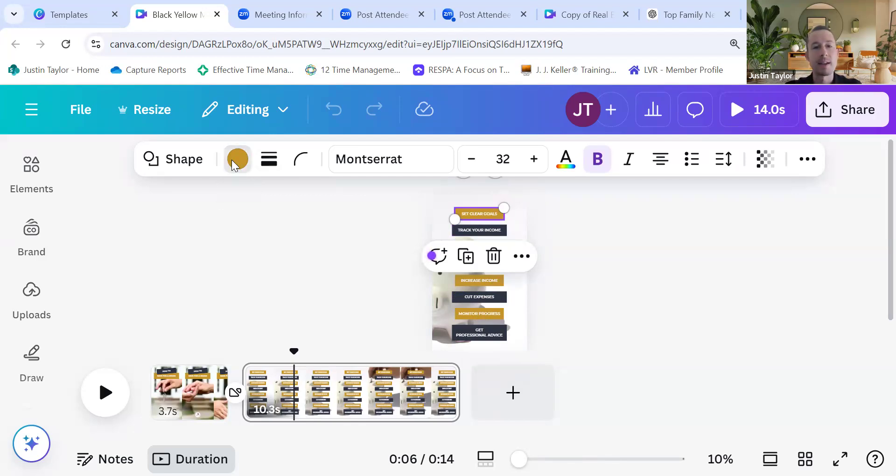
scroll(264, 315, "down", 3)
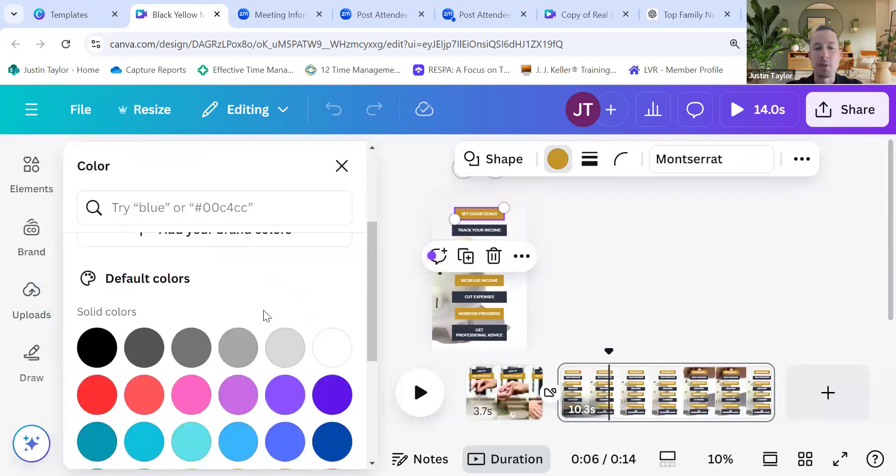
scroll(262, 314, "up", 2)
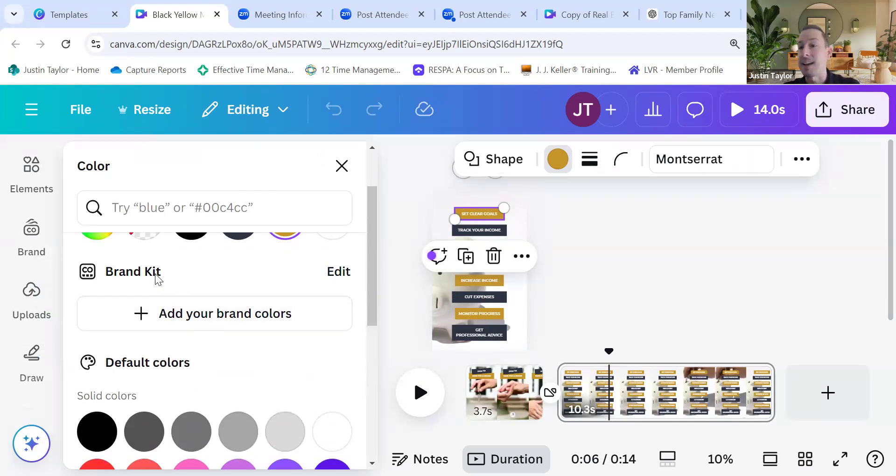
scroll(236, 352, "down", 7)
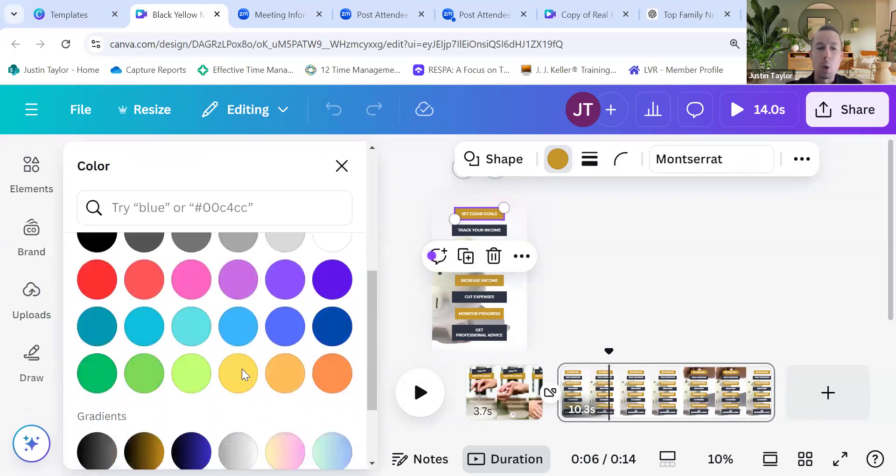
scroll(242, 373, "up", 9)
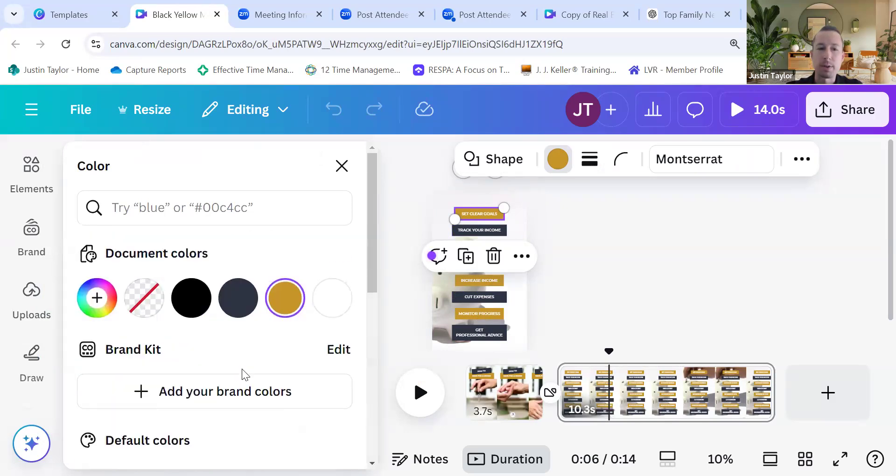
Step: Change the SET CLEAR GOALS banner's fill to a brighter orange using a custom solid colour
left_click(97, 301)
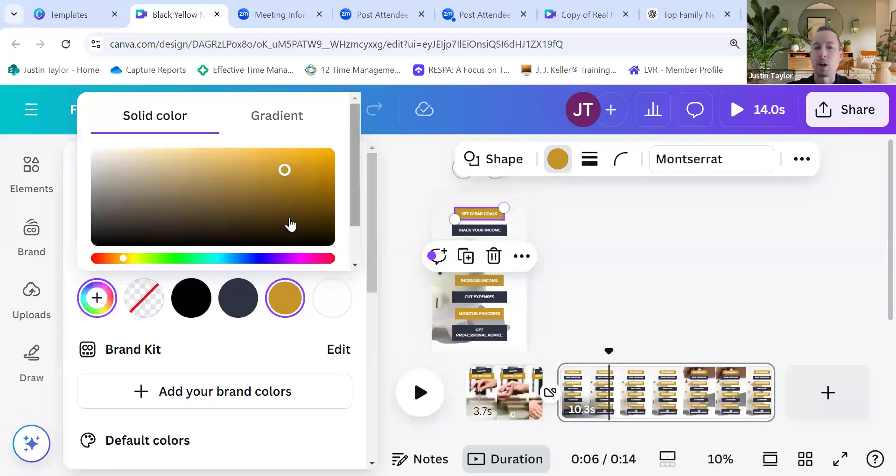
mouse_move(284, 168)
left_mouse_down()
mouse_move(336, 140)
mouse_move(377, 100)
left_mouse_up()
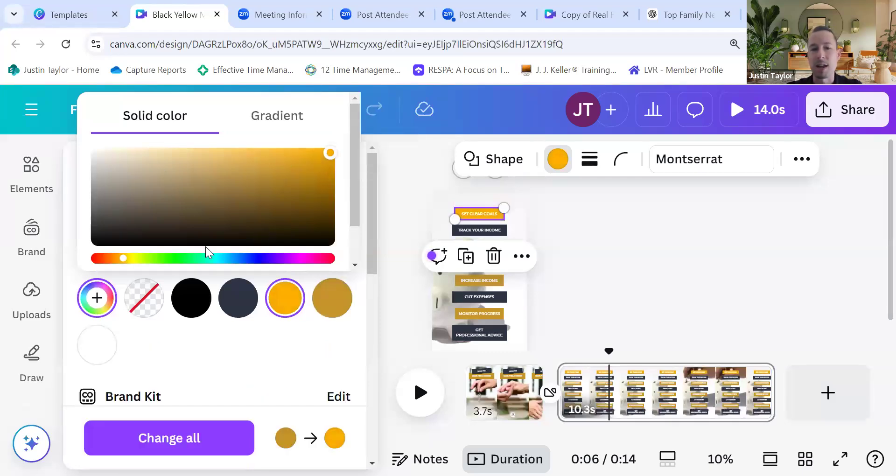
left_click(85, 299)
left_click(85, 300)
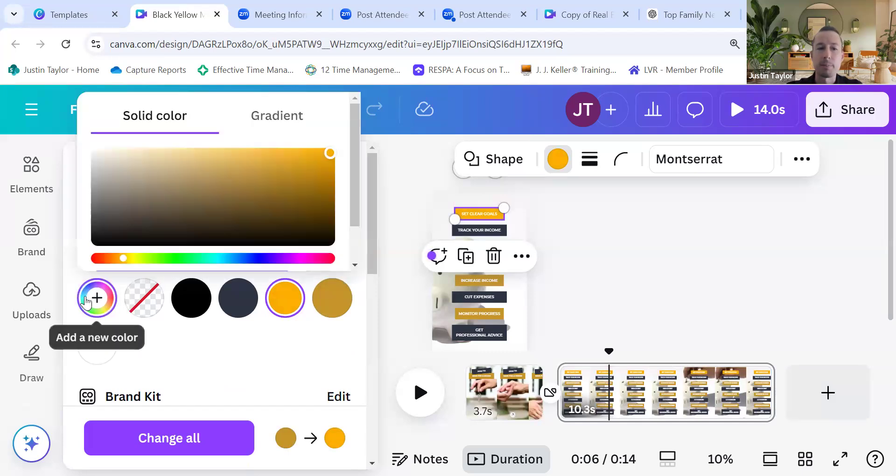
left_click(96, 298)
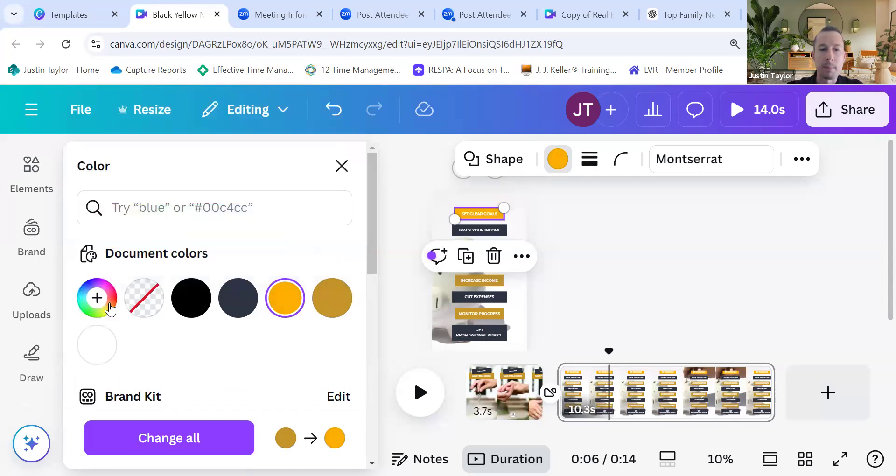
left_click(96, 298)
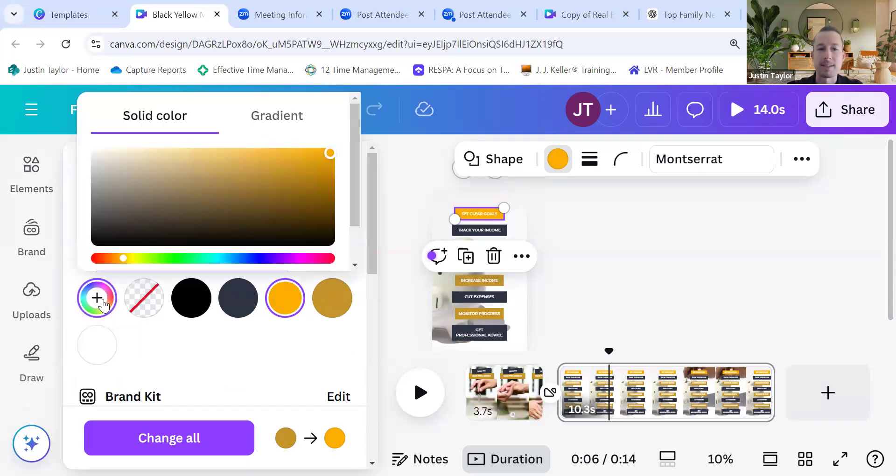
left_click(96, 299)
left_click(196, 210)
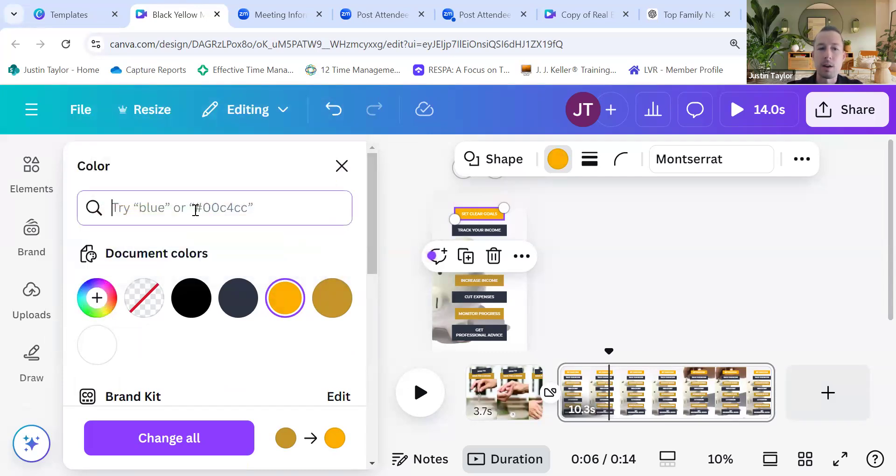
type("#")
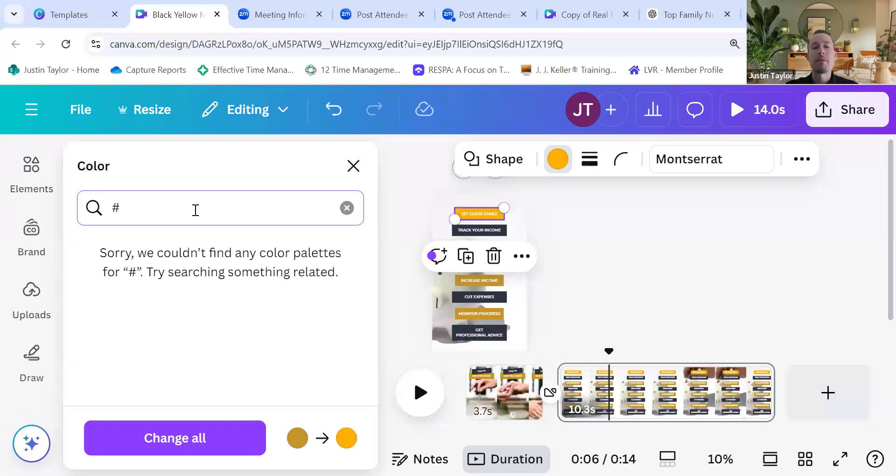
left_click(347, 207)
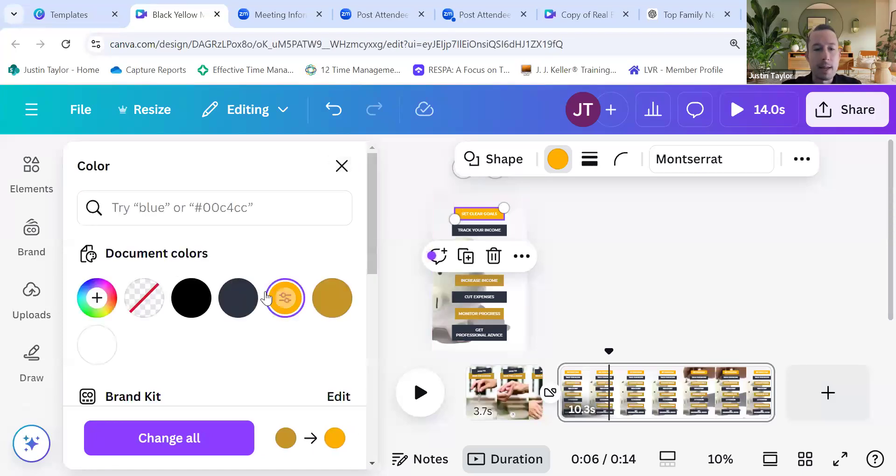
Step: Fill the SET CLEAR GOALS, INCREASE INCOME and MONITOR PROGRESS banners with the dark violet from the default solid colours
scroll(269, 297, "down", 4)
scroll(268, 297, "down", 3)
left_click(330, 288)
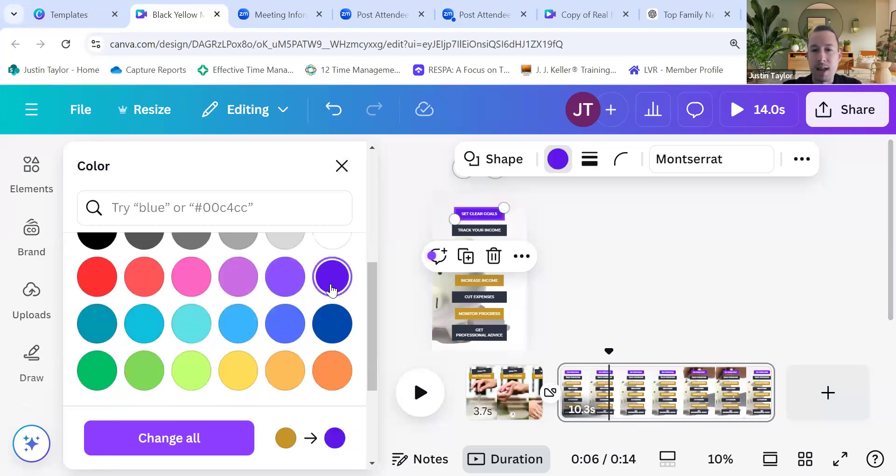
left_click(480, 281)
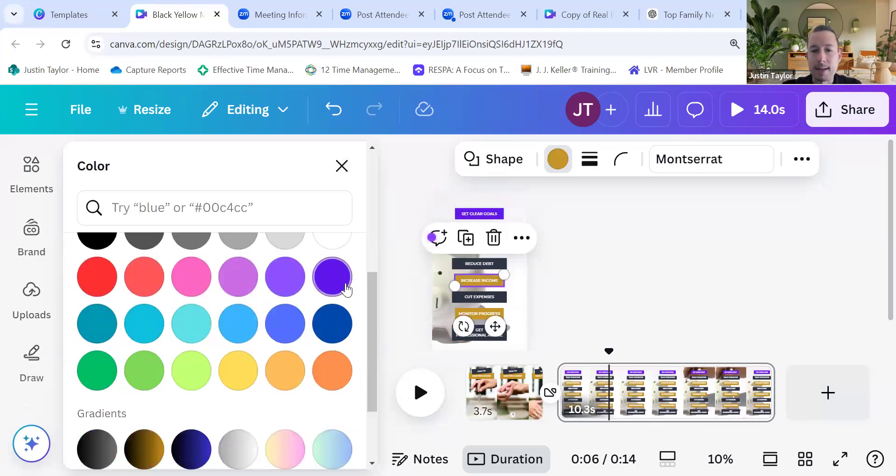
left_click(332, 277)
left_click(479, 313)
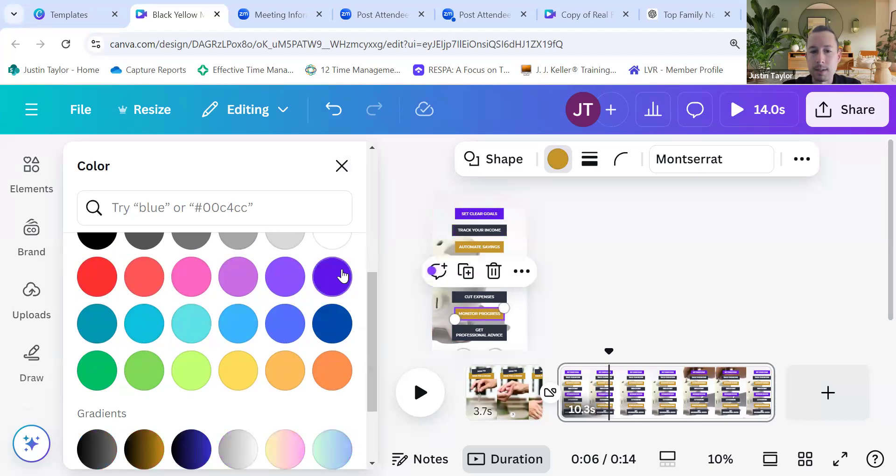
left_click(332, 277)
key("Escape")
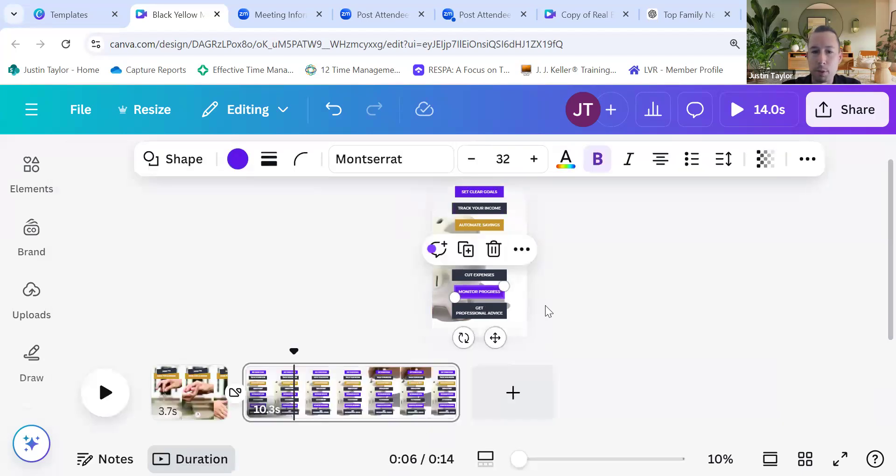
Step: Give the AUTOMATE SAVINGS banner the same violet fill from the document colours
left_click(537, 276)
left_click(479, 225)
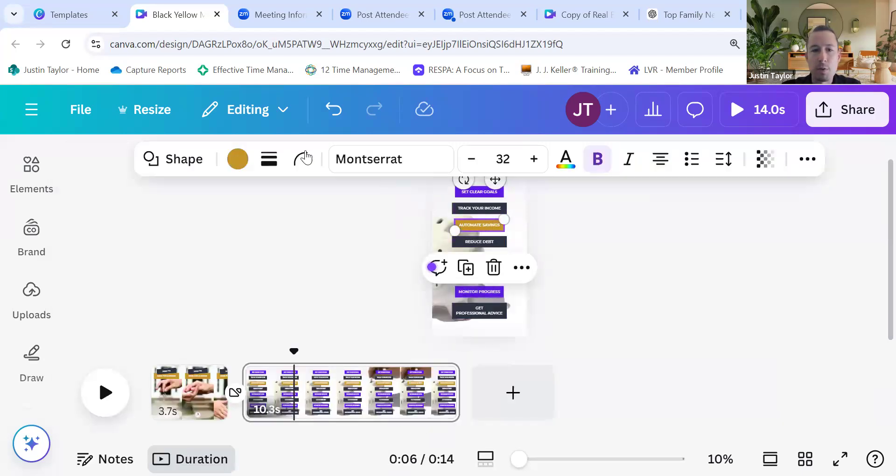
left_click(237, 160)
left_click(284, 296)
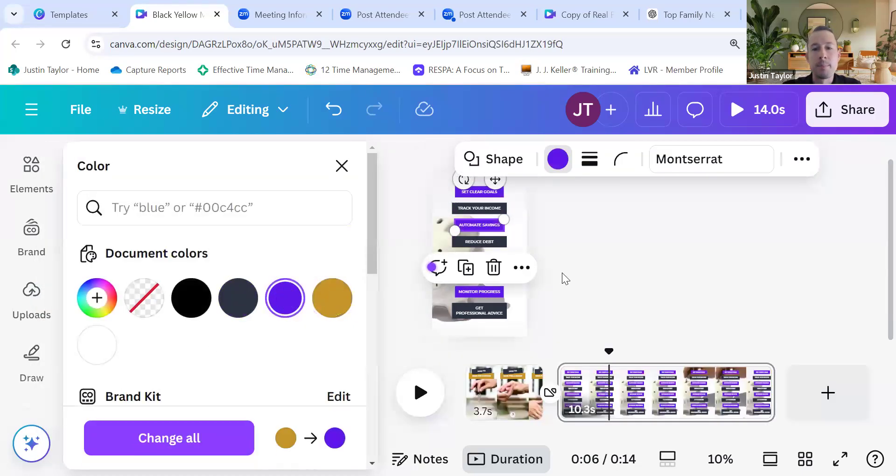
left_click(565, 278)
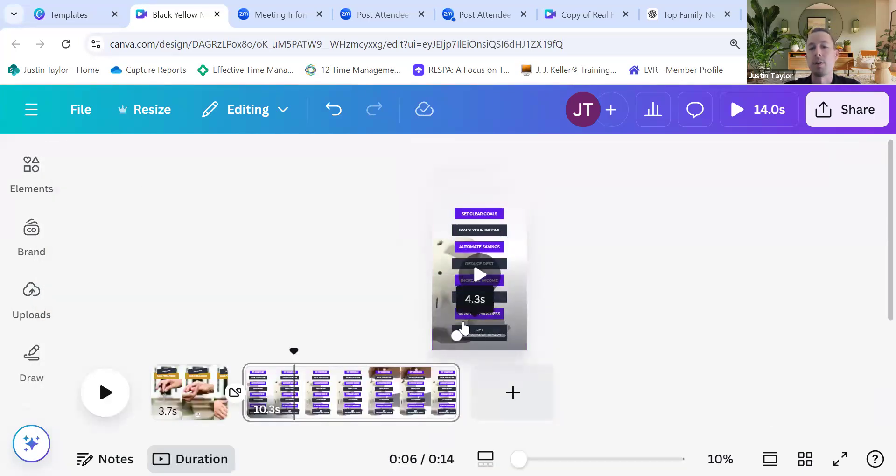
Step: Select the background video of the second page and open the uploaded media library
left_click(442, 265)
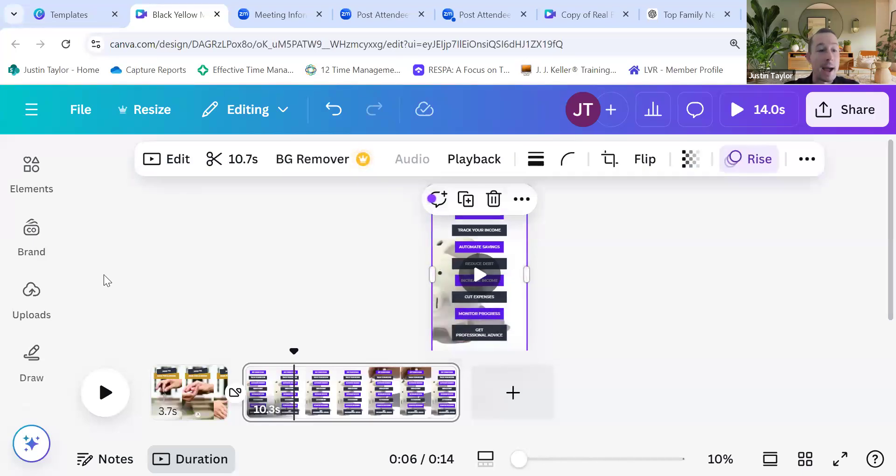
scroll(13, 301, "down", 2)
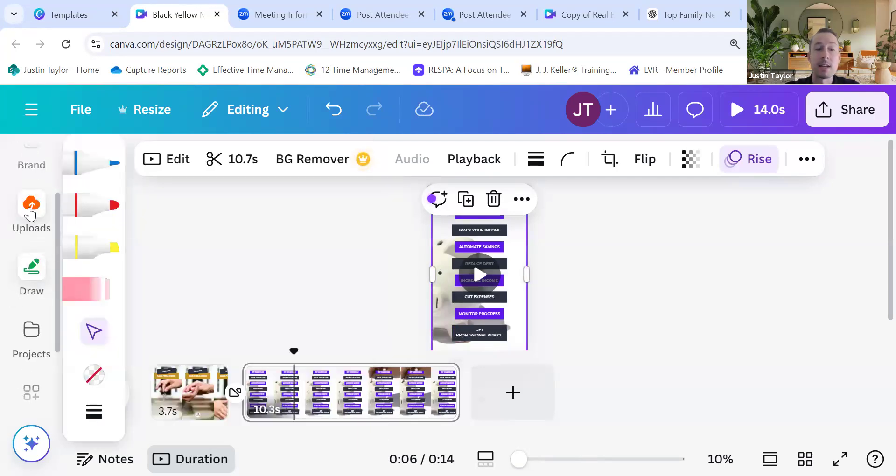
left_click(30, 212)
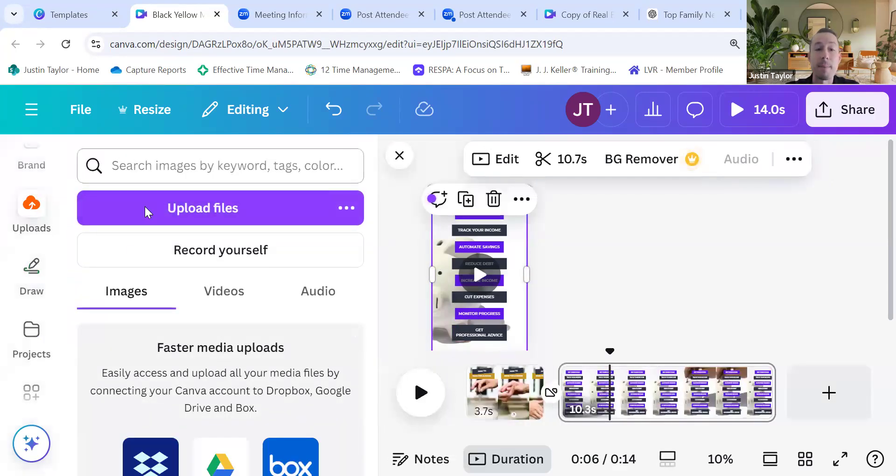
left_click(30, 220)
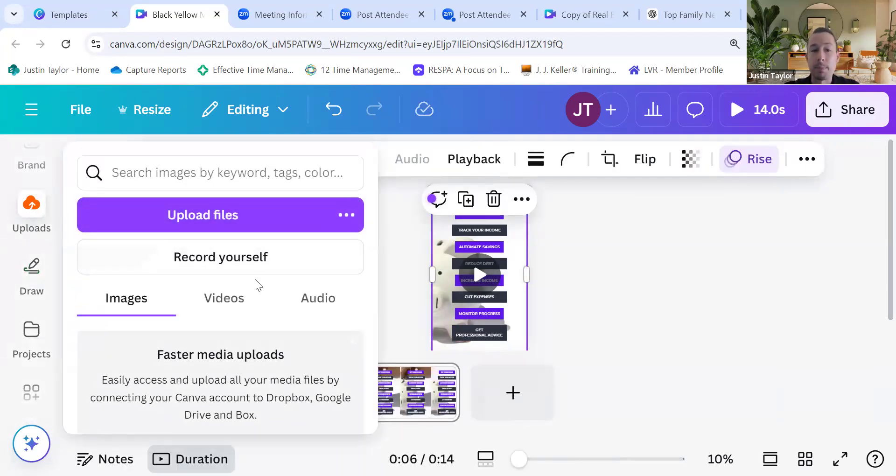
left_click(16, 224)
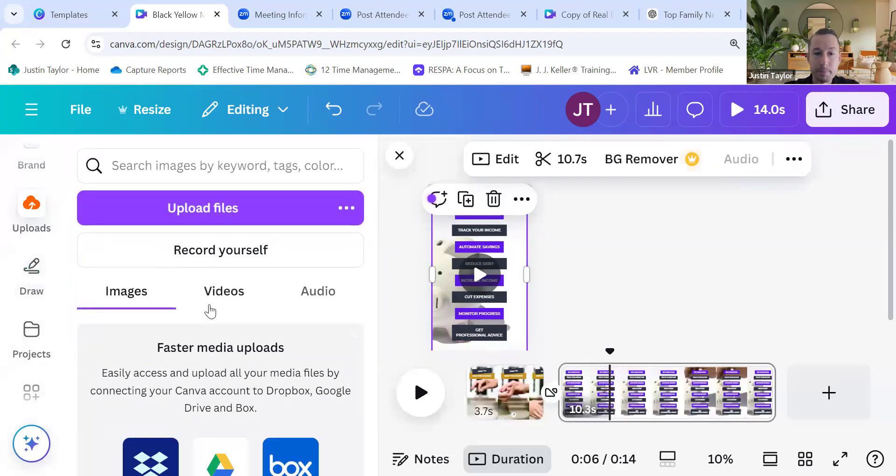
Step: Open the stock photo library and search it for "real estate" instead of "saving for home"
scroll(28, 373, "down", 2)
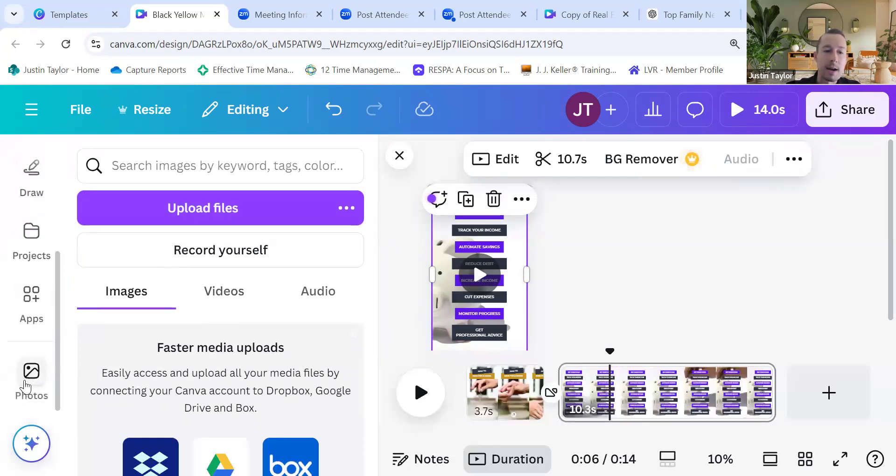
left_click(26, 387)
left_click(224, 166)
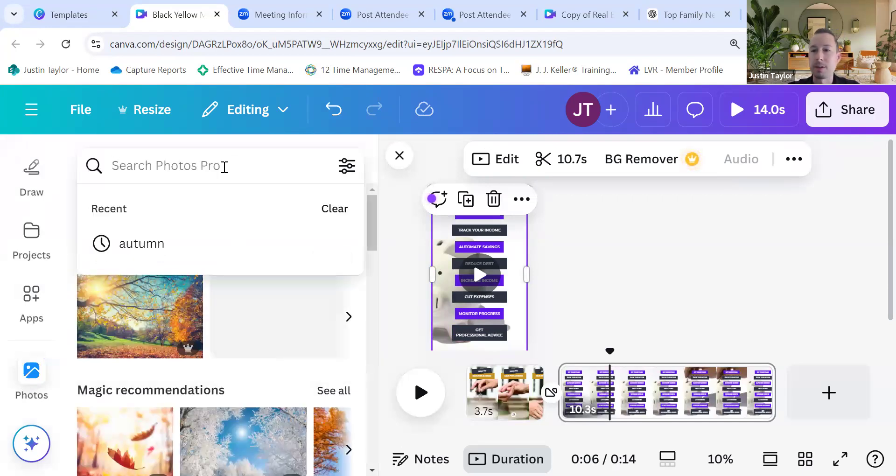
type("saving for home")
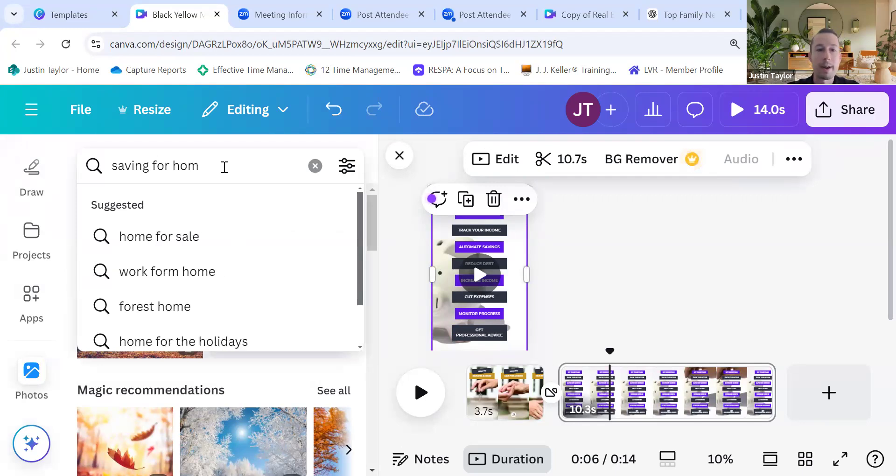
key("ctrl+a")
key("BackSpace")
type("realest")
key("BackSpace")
key("BackSpace")
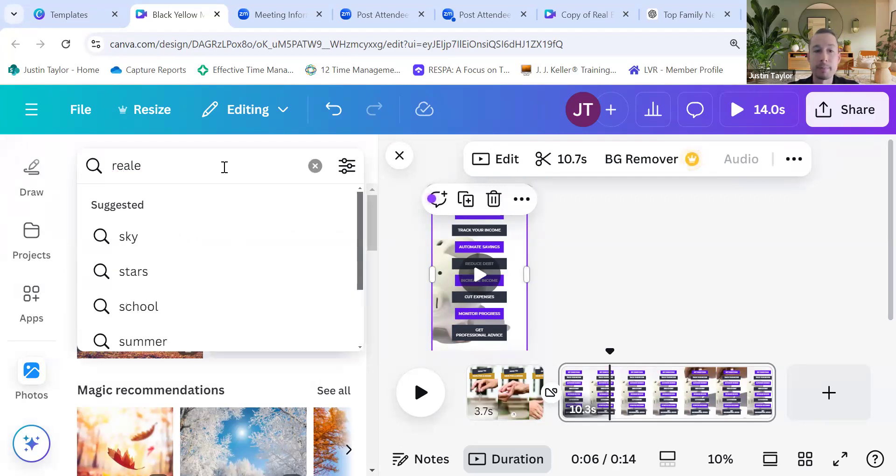
key("BackSpace")
type("estate")
key("Return")
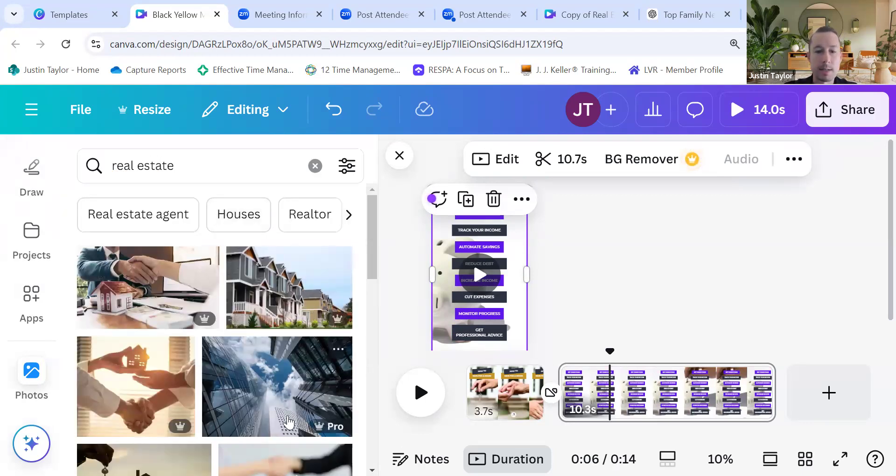
Step: Replace the second page's background video with the stock photo of the grey row houses and browse the other real estate photos
left_click_drag(313, 281, 441, 256)
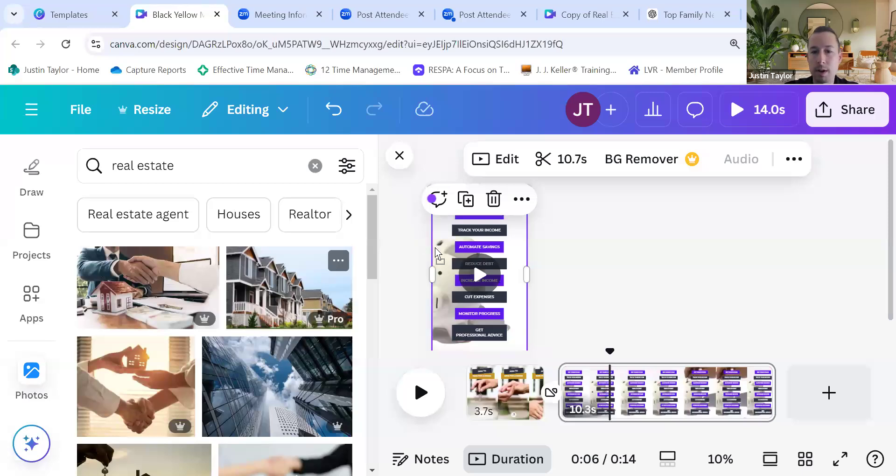
left_click(603, 285)
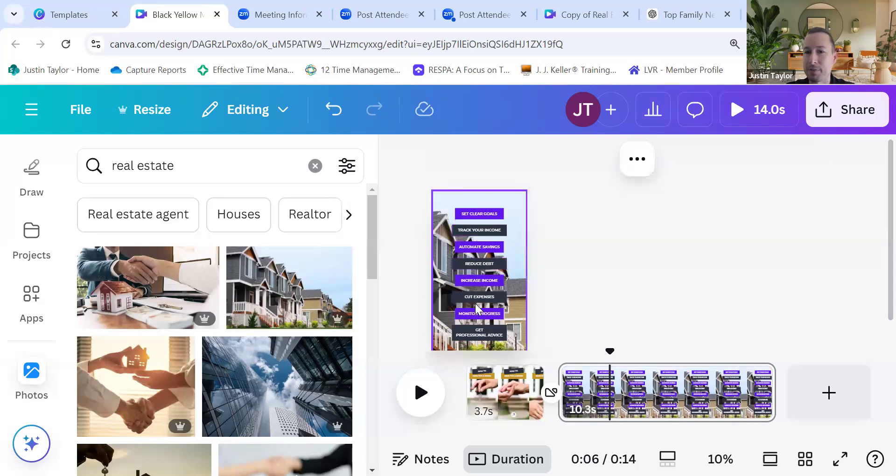
scroll(250, 369, "down", 3)
scroll(249, 370, "down", 5)
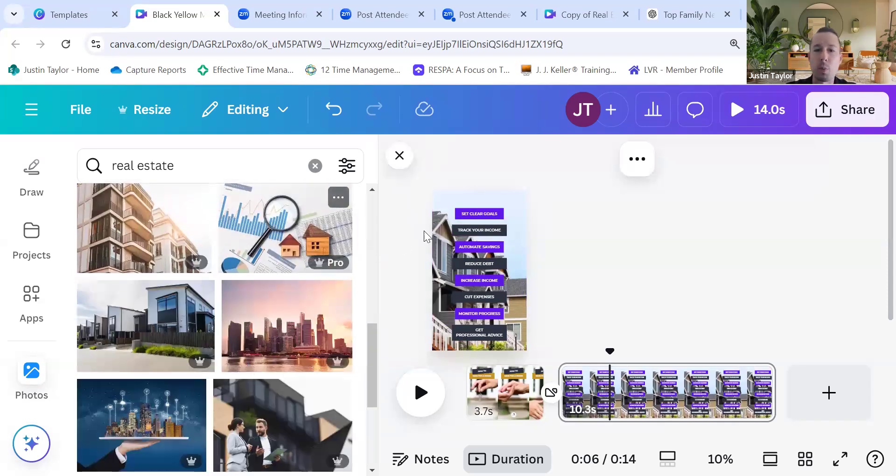
scroll(274, 351, "down", 4)
scroll(274, 352, "up", 5)
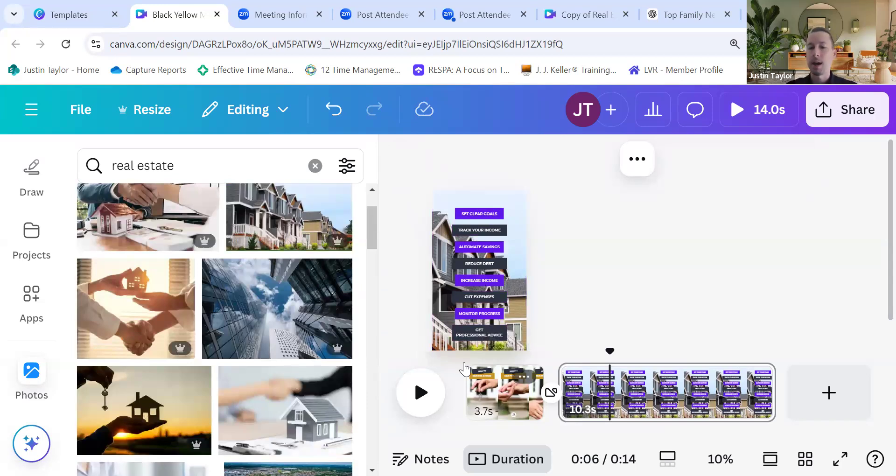
Step: Try to bring up the fill colour options for the SAVE FOR A HOUSE banner on the first page
left_click(486, 406)
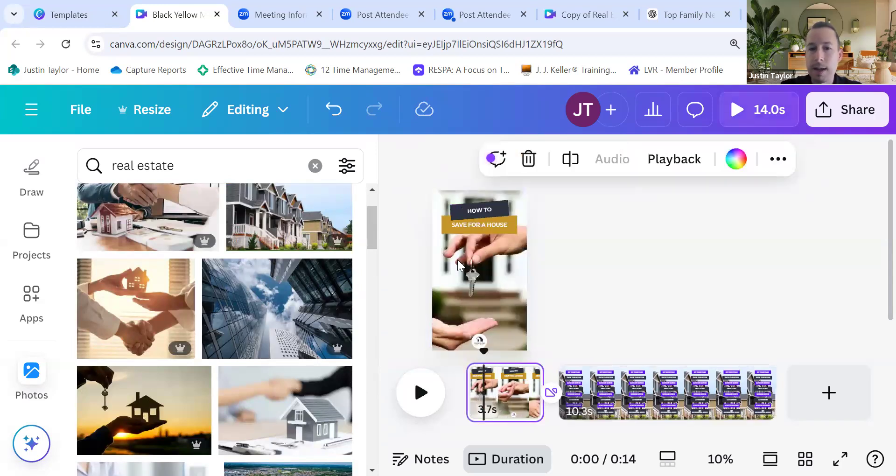
left_click(445, 228)
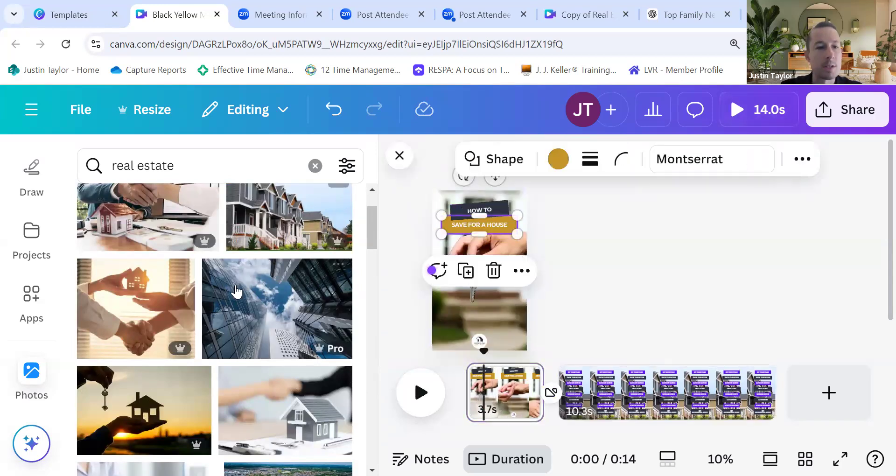
scroll(235, 291, "up", 2)
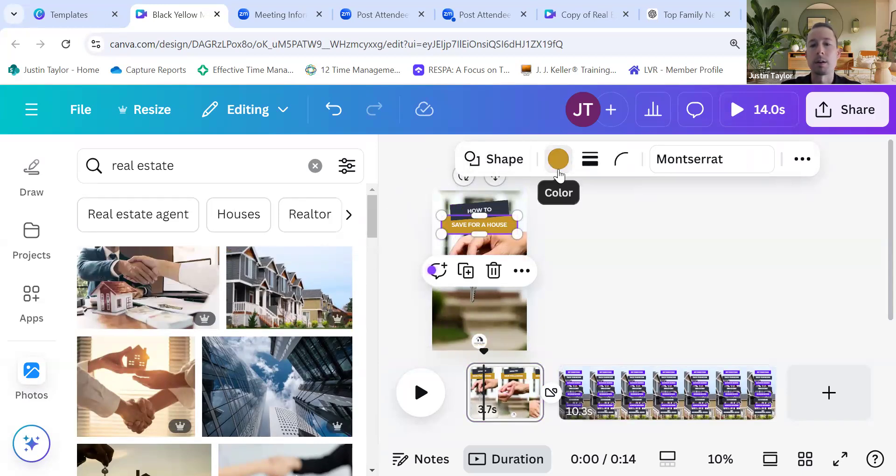
left_click(397, 159)
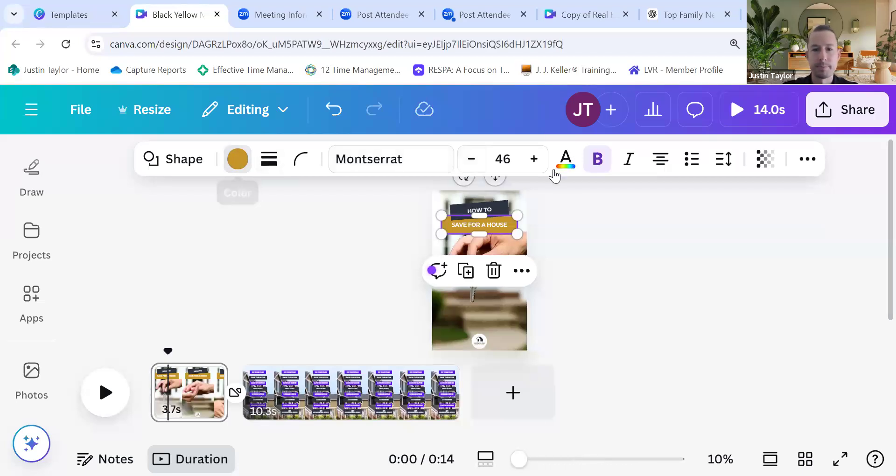
left_click(621, 332)
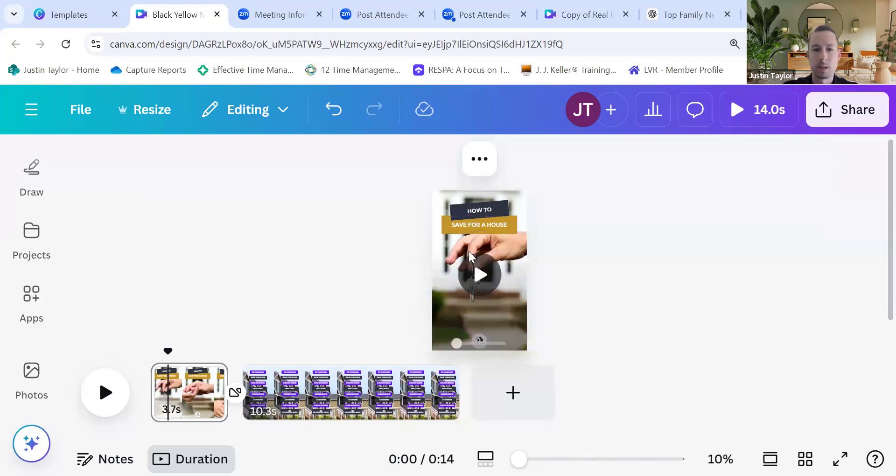
left_click(440, 226)
left_click(443, 226)
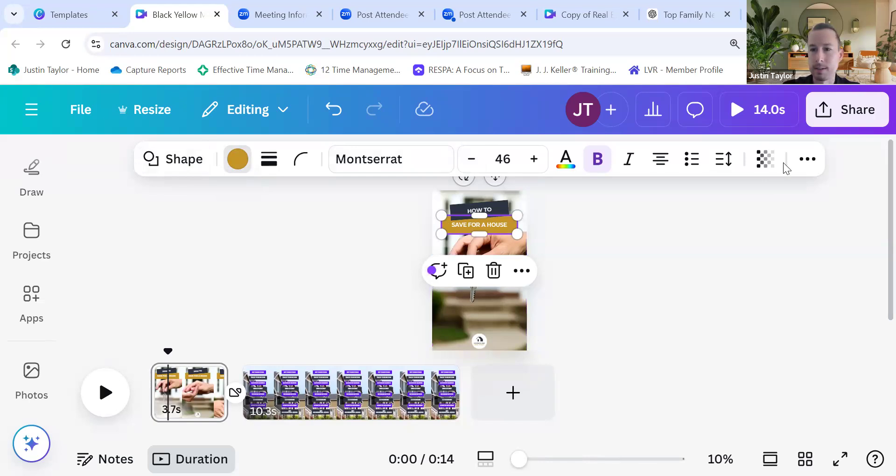
left_click(808, 160)
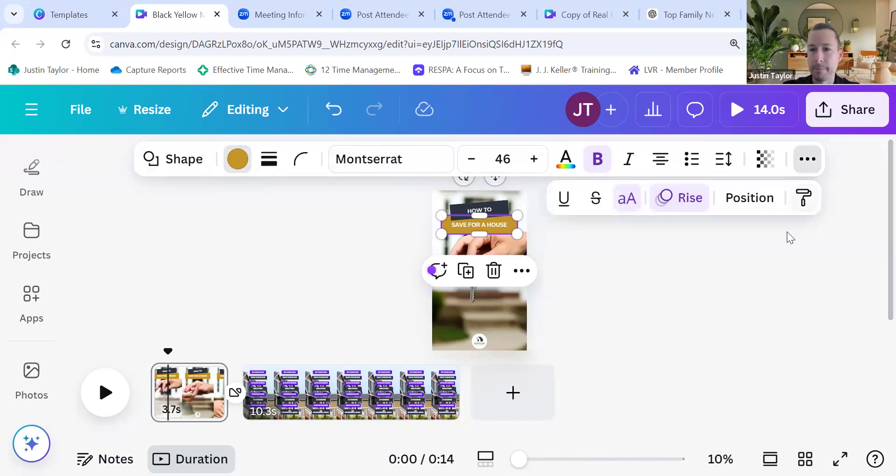
left_click(630, 282)
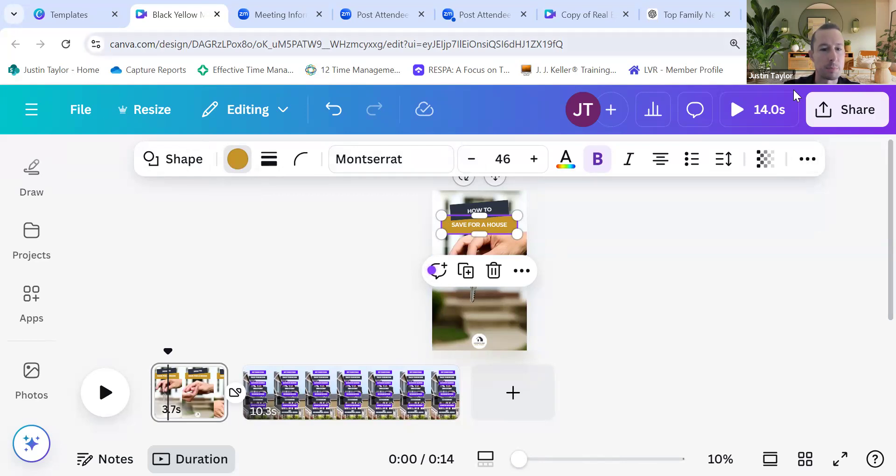
Step: Select the first page of the reel and open the uploaded media library
left_click(280, 355)
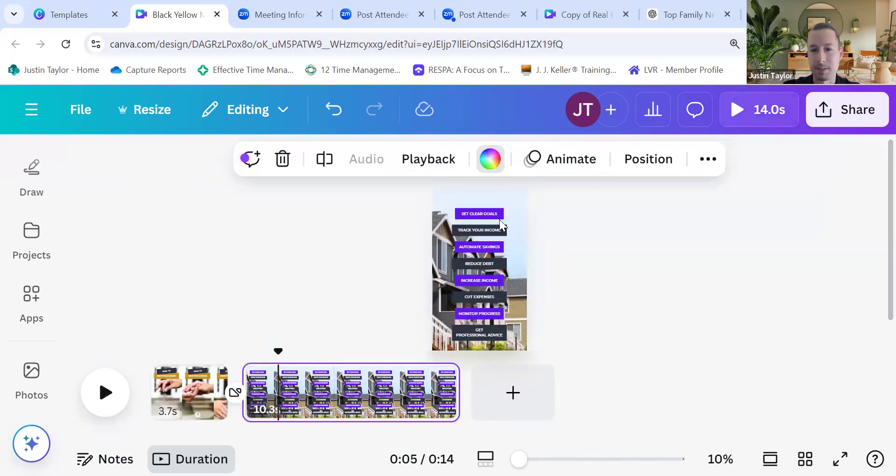
left_click(187, 401)
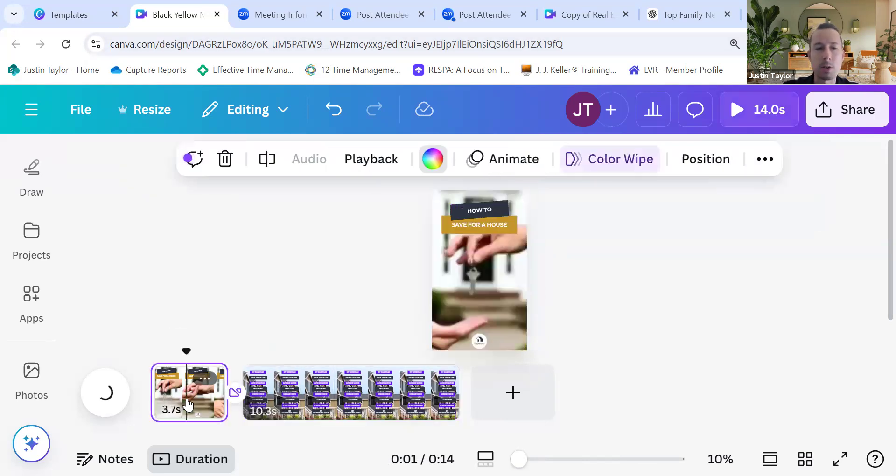
mouse_move(27, 402)
scroll(27, 402, "up", 3)
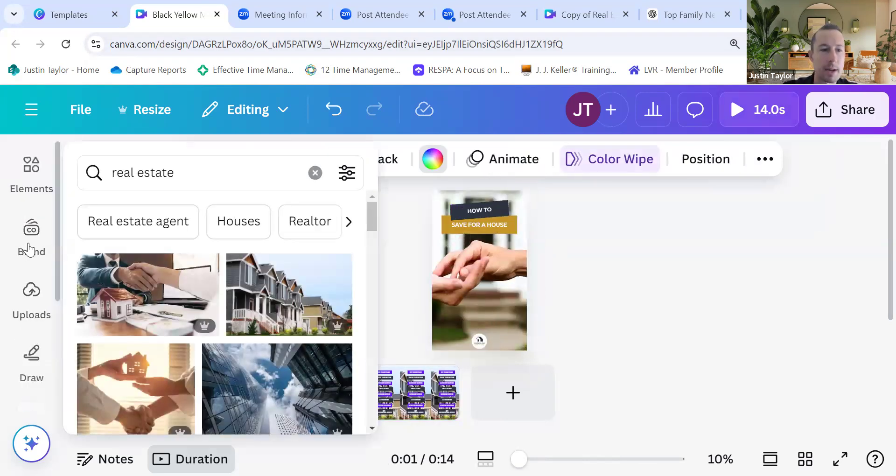
left_click(22, 304)
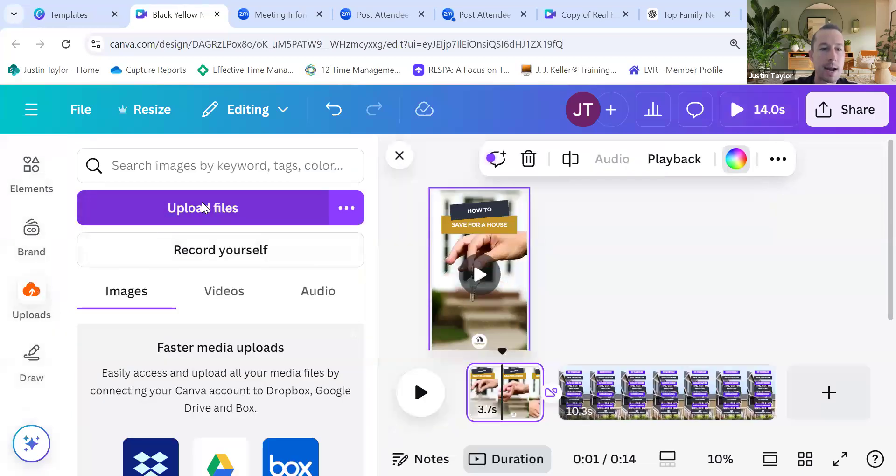
Step: Browse the Desktop folder for files that can be uploaded, closing the file chooser without uploading anything
left_click(203, 207)
left_click(68, 139)
scroll(296, 158, "down", 5)
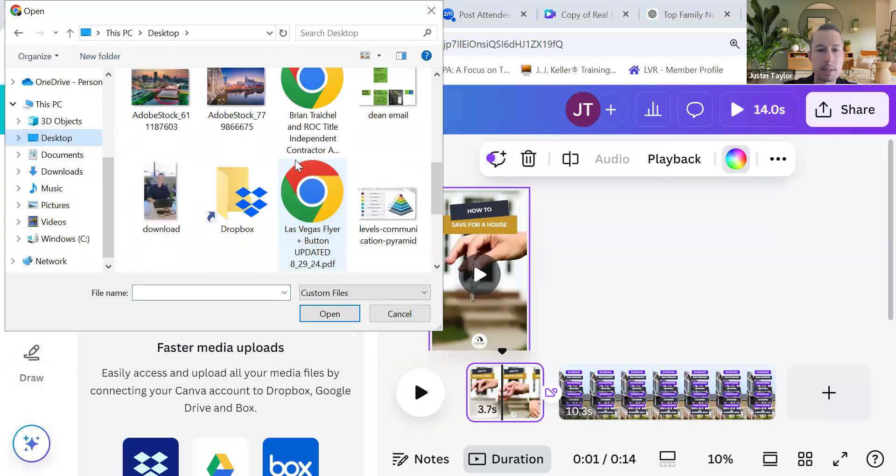
scroll(295, 160, "up", 5)
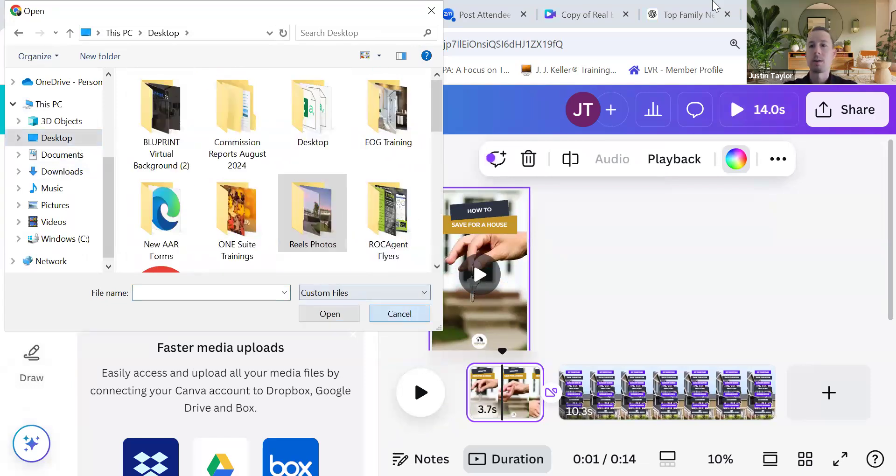
left_click(408, 312)
Step: Save the logo from escrowoptions.com as the PNG image logo_black in the Reels Photos folder and close the site
key("ctrl+t")
type("escrowo")
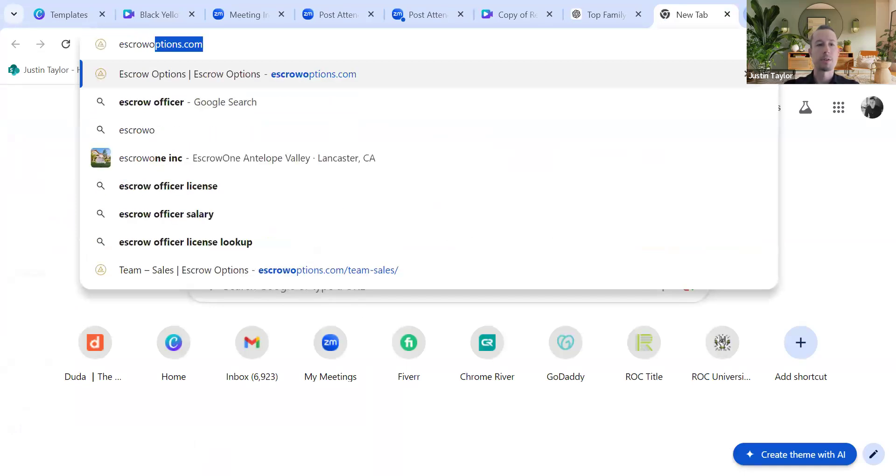
key("Return")
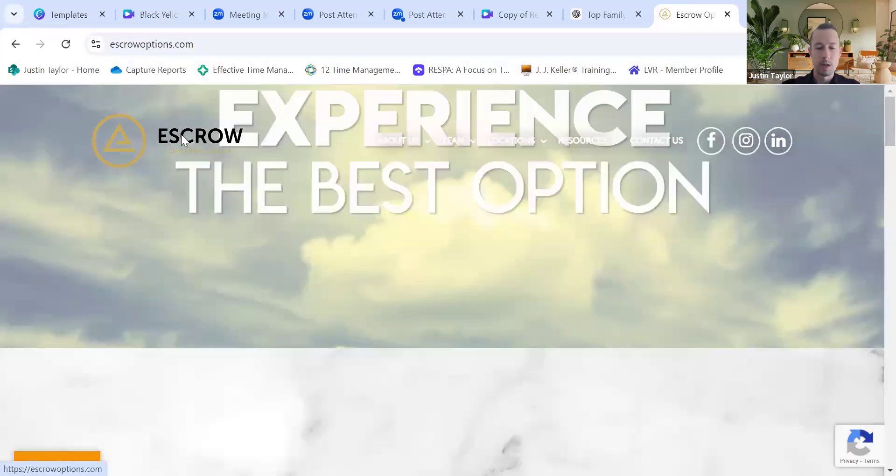
right_click(181, 135)
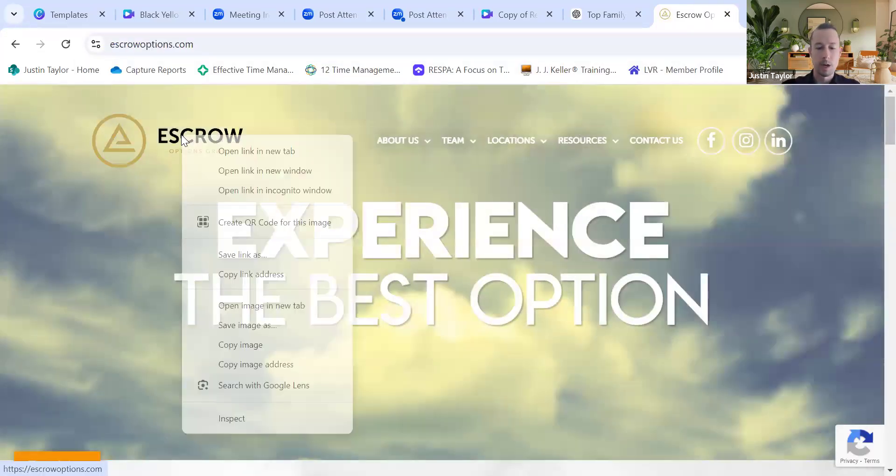
left_click(322, 110)
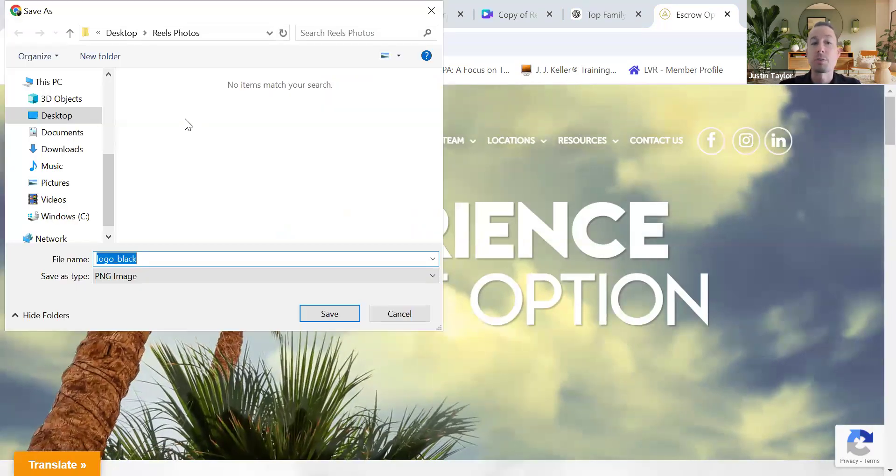
left_click(728, 14)
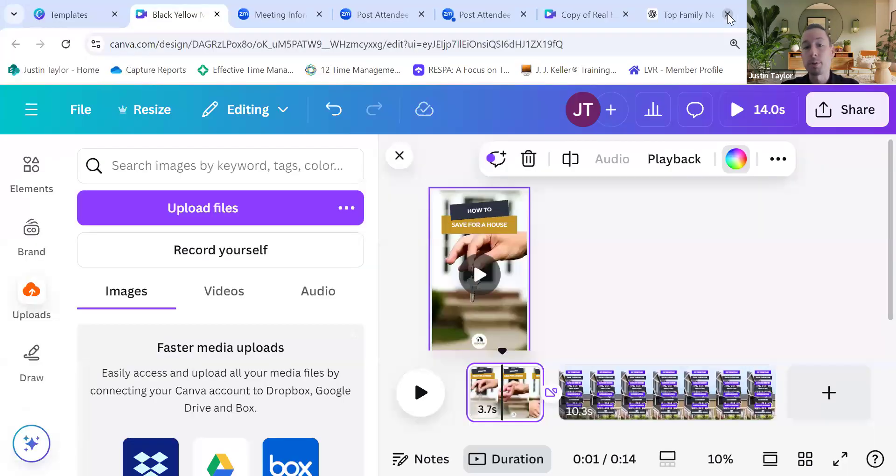
Step: Upload the logo_black image from the Reels Photos folder to the media library
left_click(233, 215)
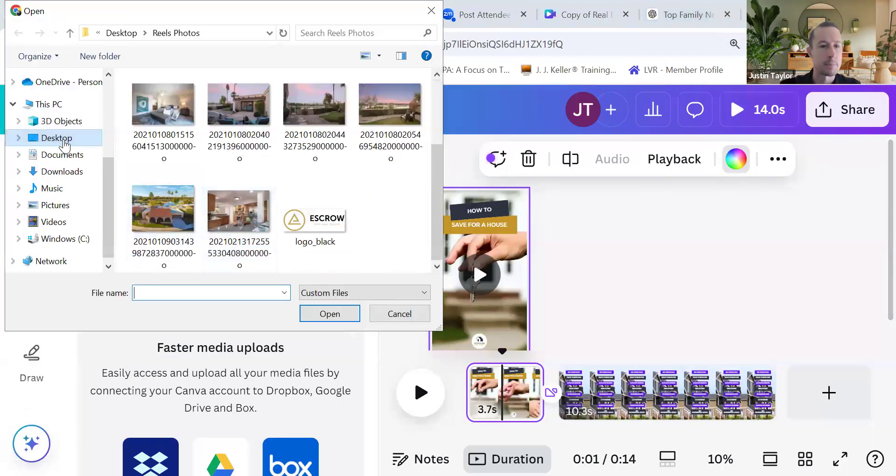
double_click(335, 220)
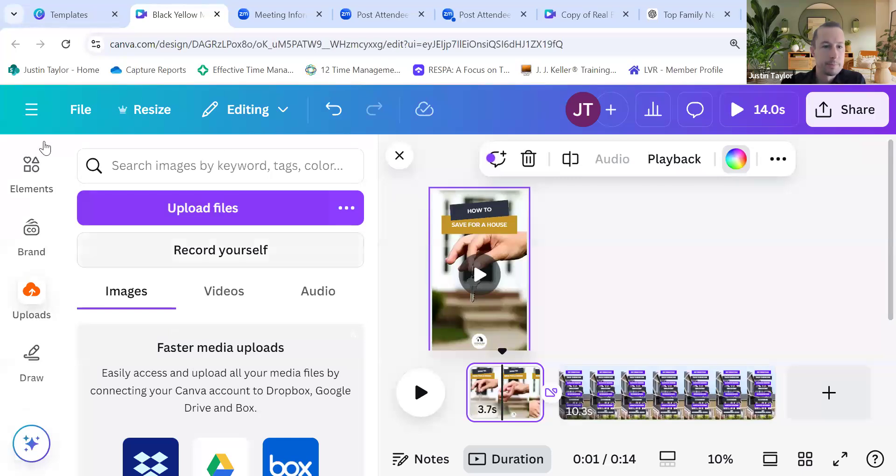
left_click(34, 293)
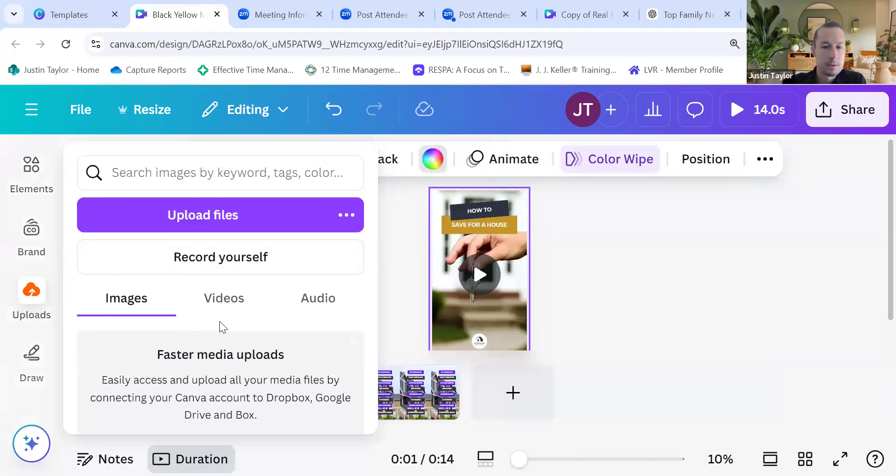
left_click(221, 187)
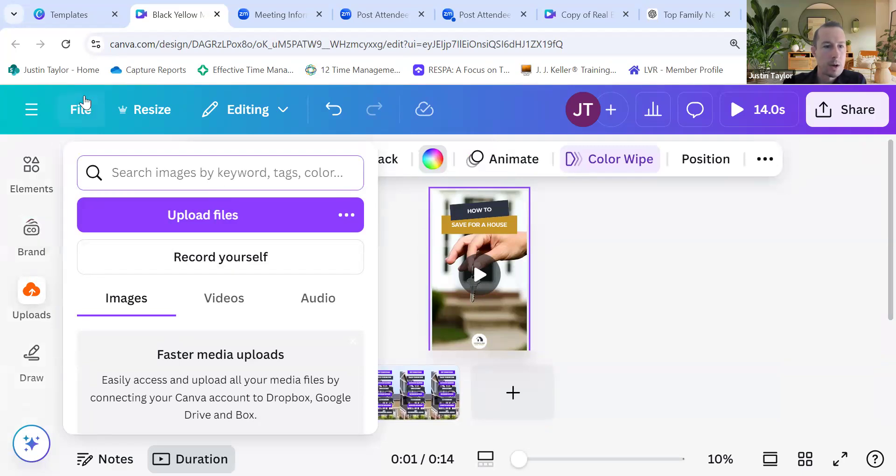
Step: Return to the Canva home page and reopen the Black Yellow Modern reel from the recent designs
left_click(31, 110)
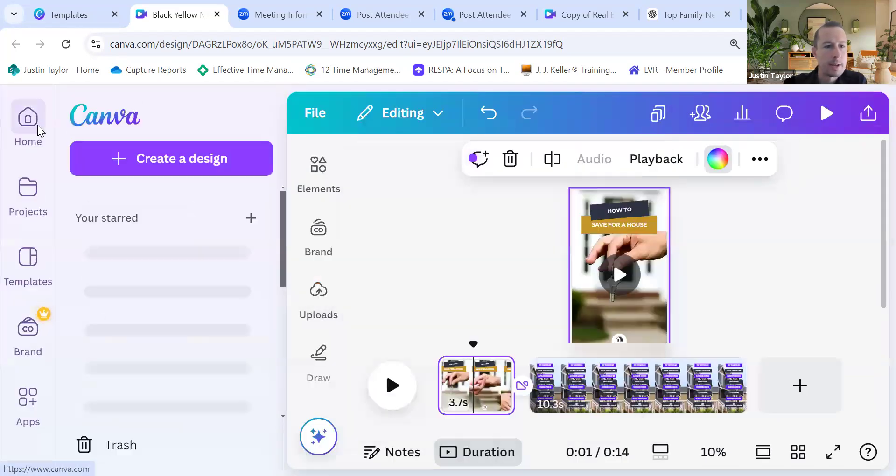
left_click(37, 125)
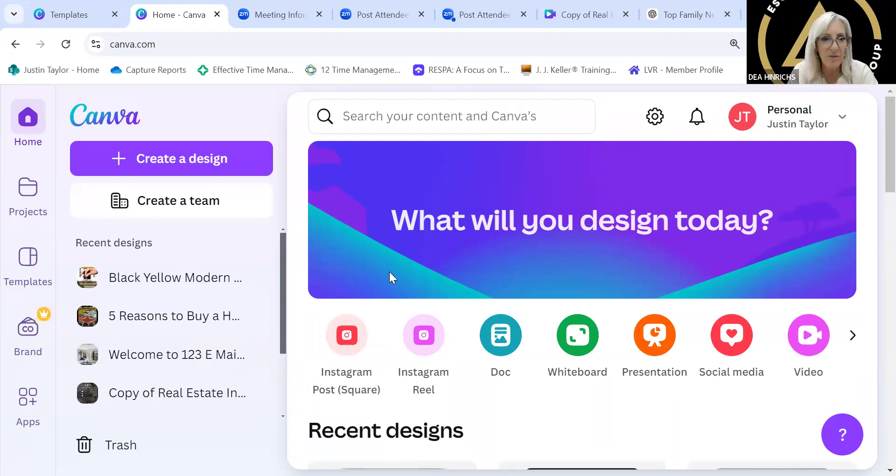
scroll(389, 275, "down", 3)
scroll(392, 280, "up", 3)
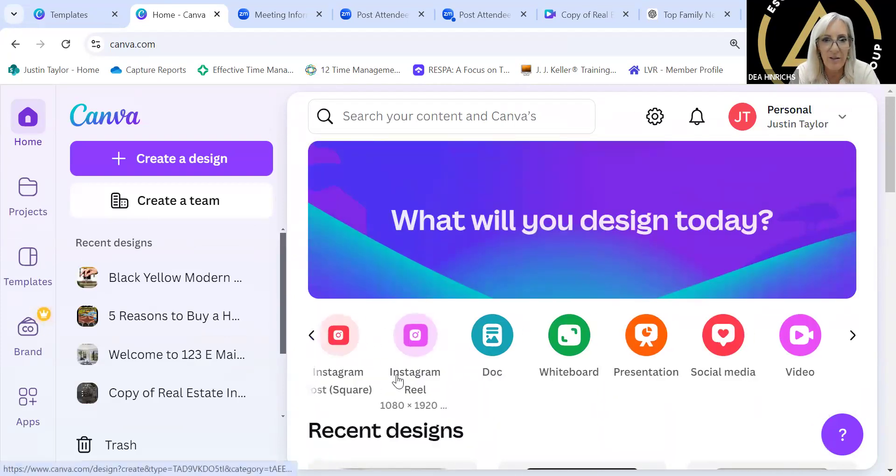
scroll(428, 282, "down", 1)
scroll(429, 286, "down", 3)
left_click(390, 297)
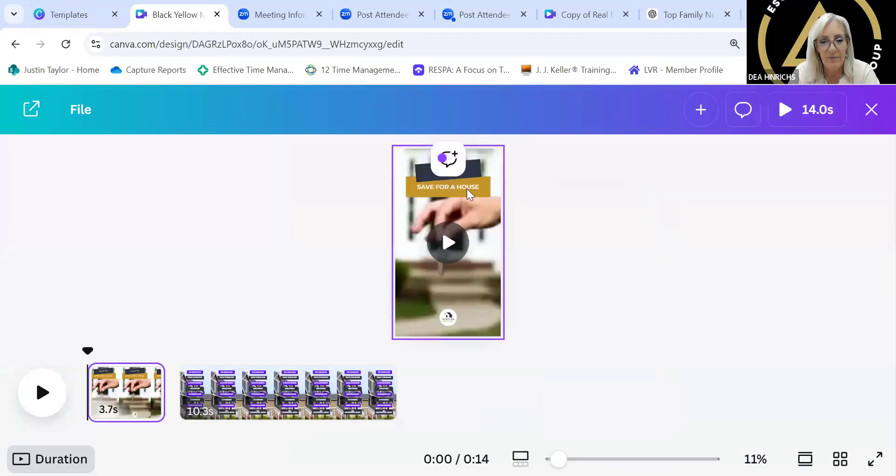
Step: Fill the SAVE FOR A HOUSE banner on the first page with the violet #5e17eb from the document colours
left_click(475, 224)
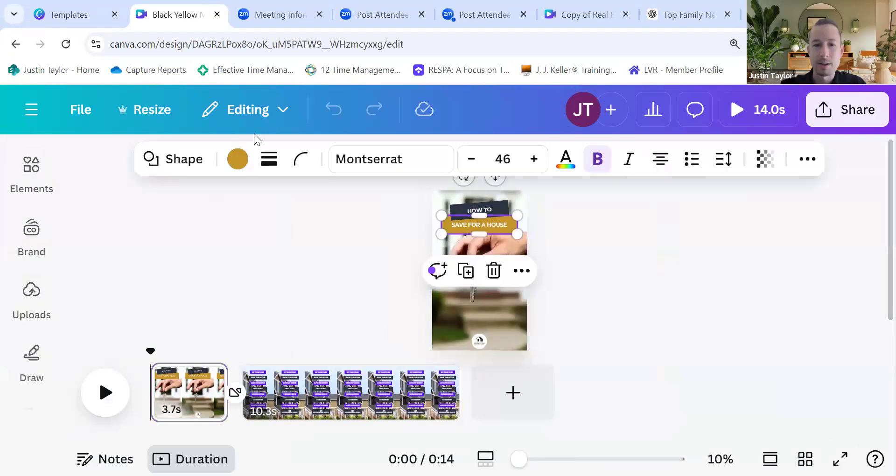
left_click(229, 156)
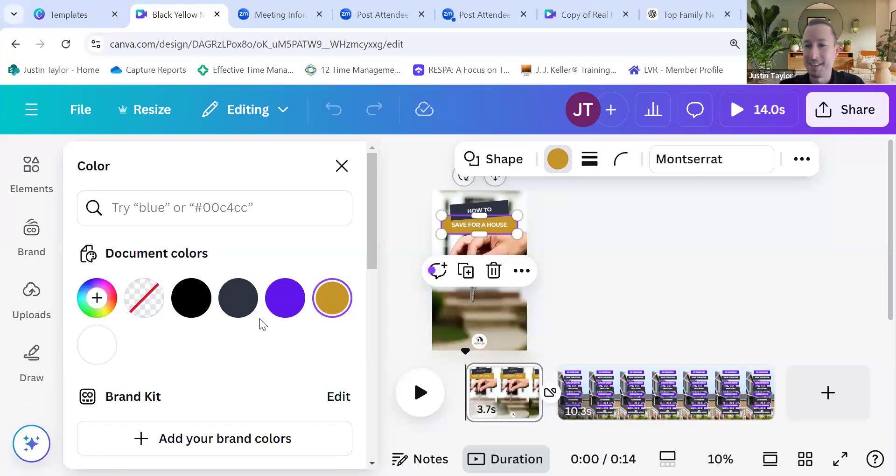
left_click(287, 301)
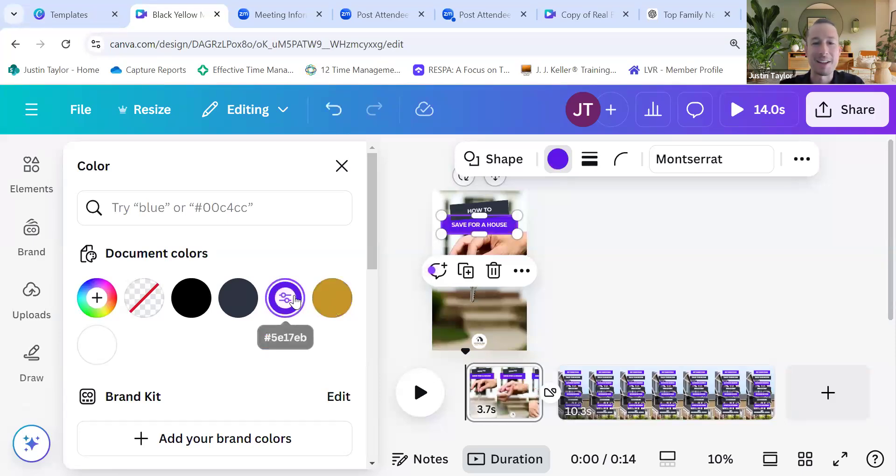
left_click(342, 166)
left_click(453, 221)
left_click(91, 219)
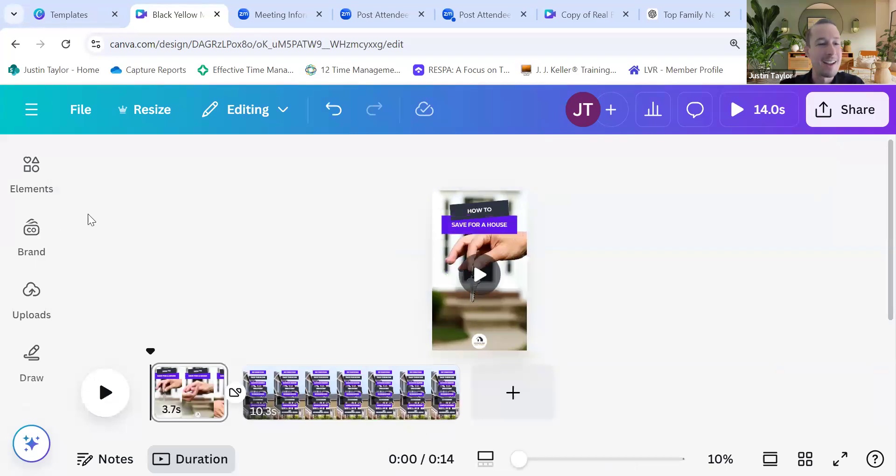
Step: Look through the uploaded images and videos in the media library
left_click(31, 291)
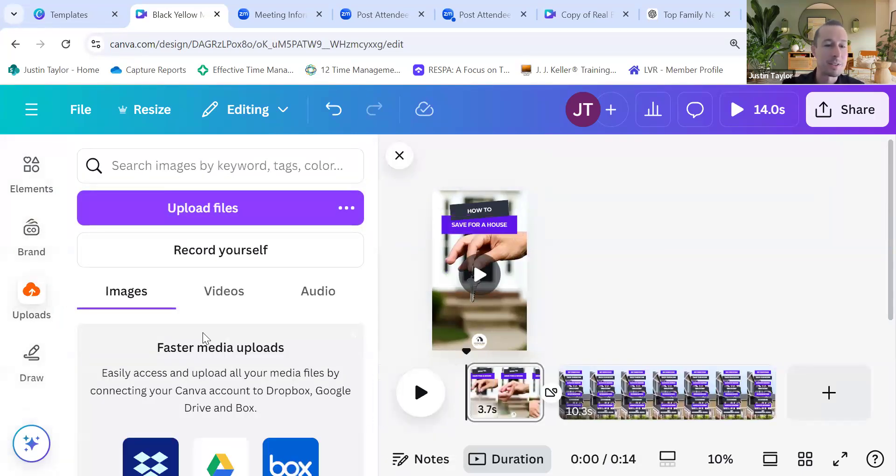
left_click(225, 292)
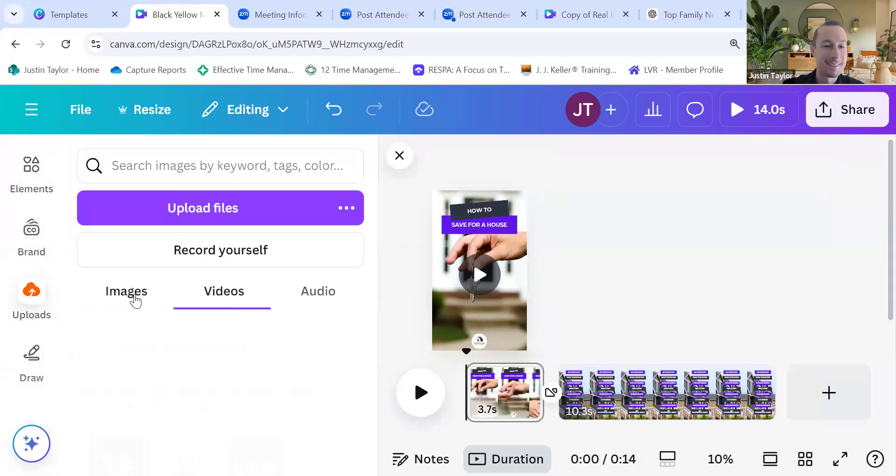
left_click(135, 299)
left_click(239, 162)
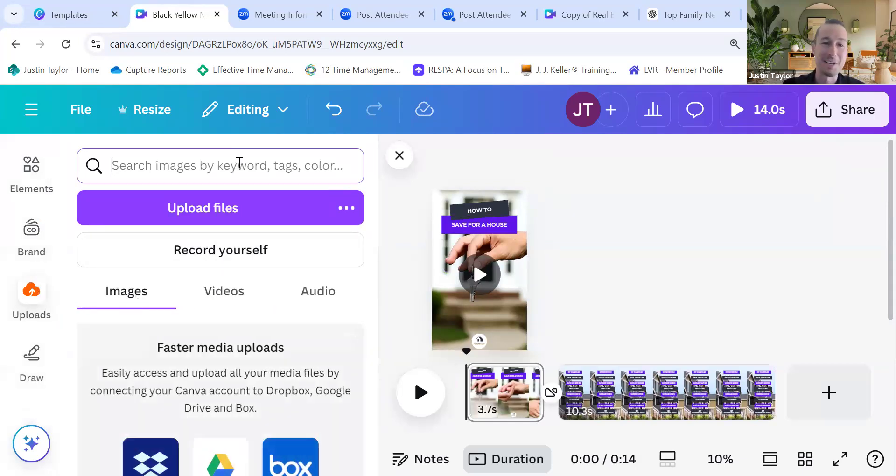
Step: Return to the Canva home page and reopen the Black Yellow Modern reel from the recent designs
left_click(29, 114)
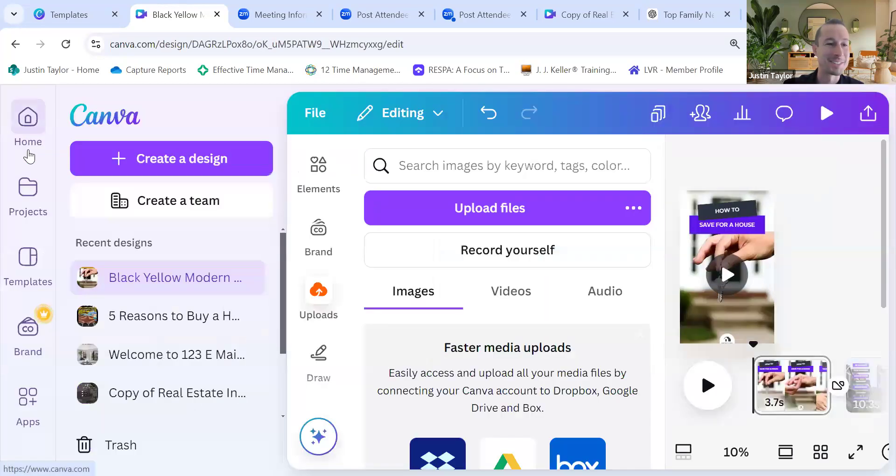
left_click(29, 155)
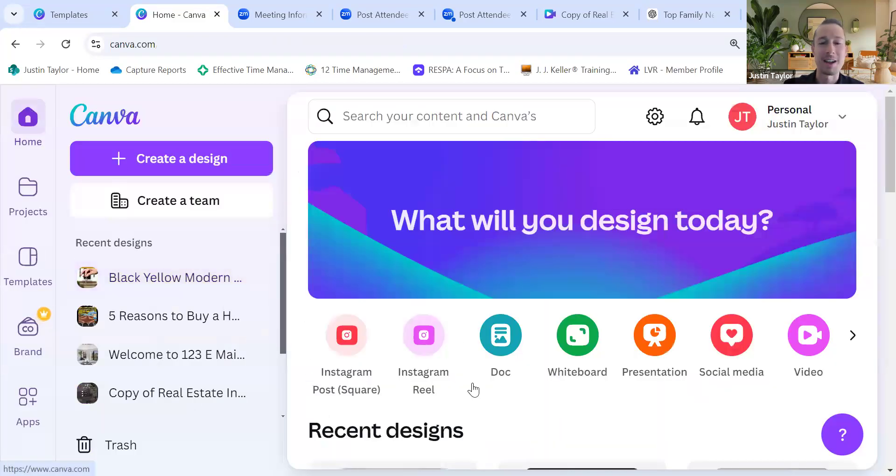
scroll(388, 321, "down", 4)
left_click(388, 322)
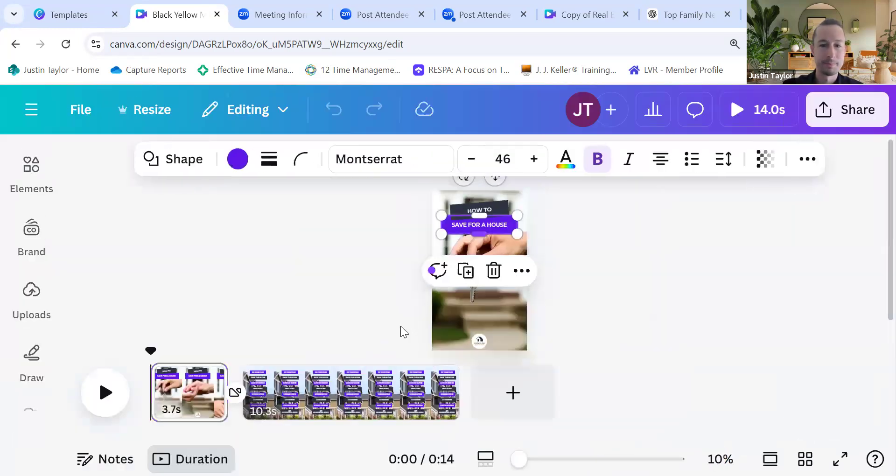
Step: Select the first page's background video and show the uploaded images beside the design
left_click(374, 316)
left_click(452, 312)
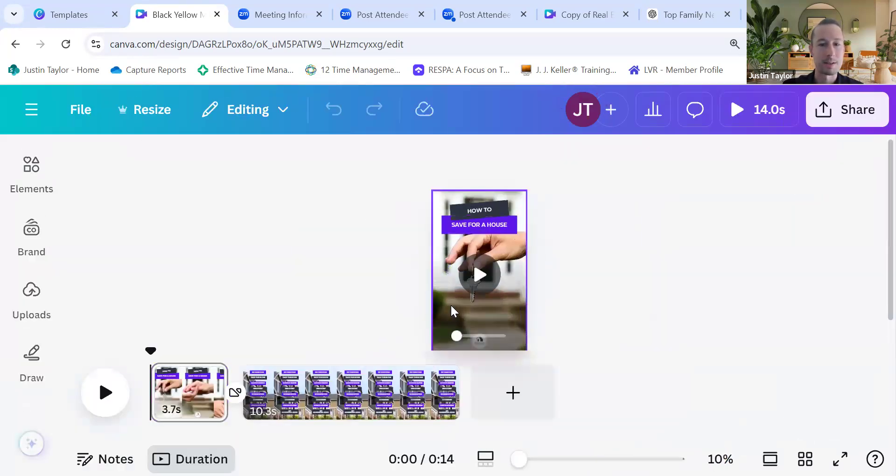
left_click(33, 231)
left_click(33, 308)
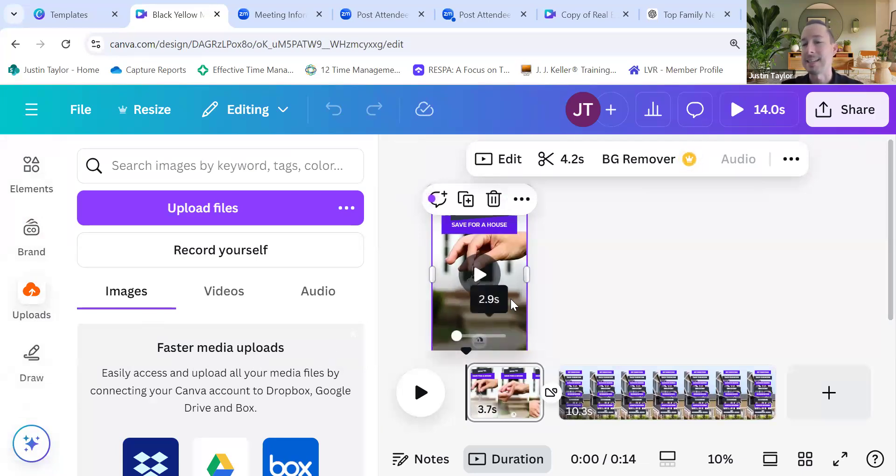
Step: Try nudging the SAVE FOR A HOUSE banner slightly upward on the first page, and undo the move
left_click(488, 225)
mouse_move(495, 223)
left_mouse_down()
mouse_move(468, 230)
mouse_move(460, 252)
mouse_move(512, 321)
mouse_move(497, 220)
left_mouse_up()
left_click(583, 277)
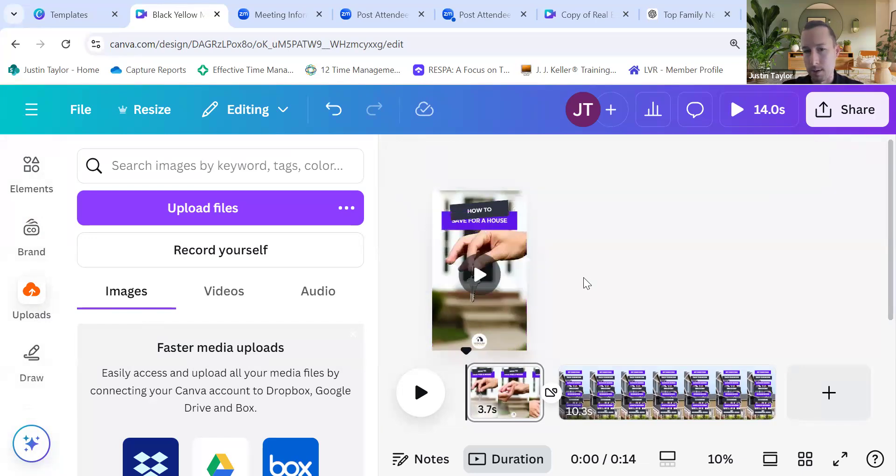
key("ctrl+z")
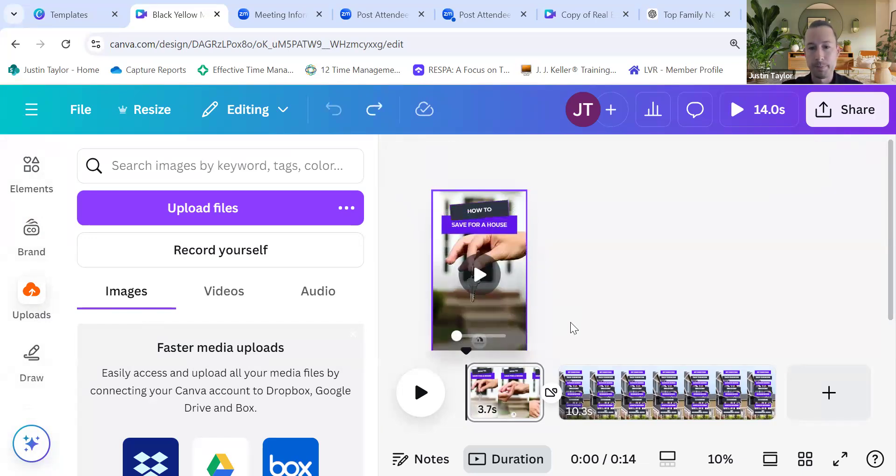
Step: Preview the first page's background video at 2.2 s and review both pages of the reel in the timeline
left_click(481, 341)
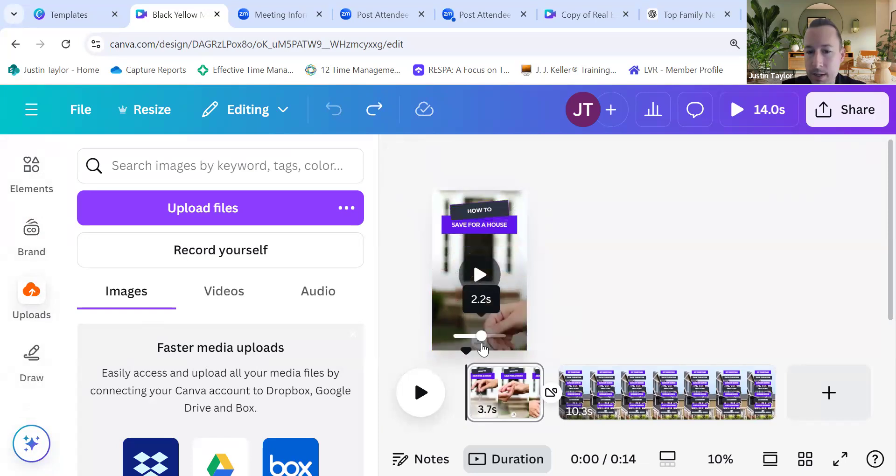
left_click(481, 343)
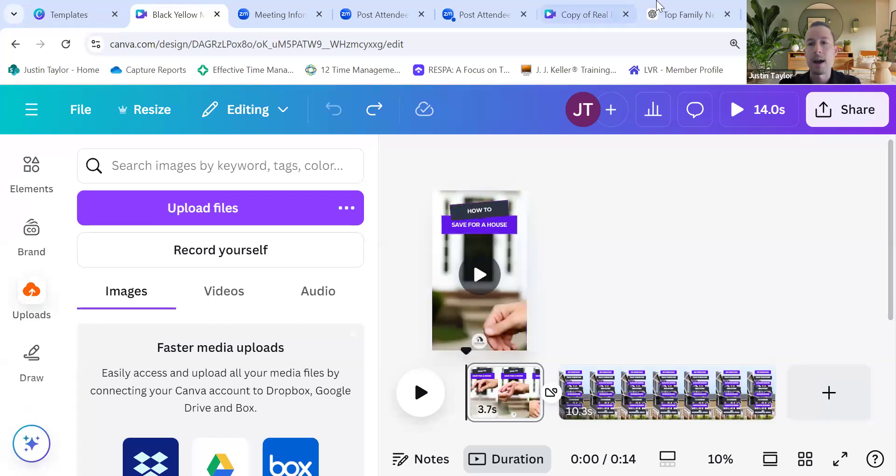
left_click(597, 378)
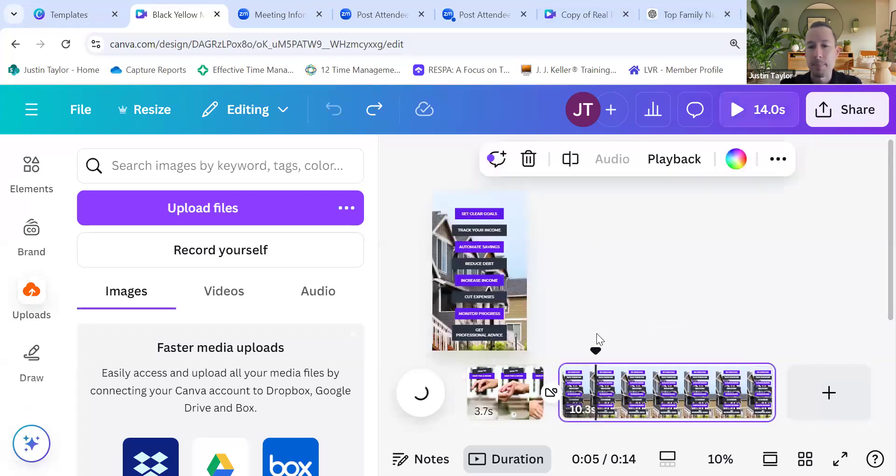
left_click(576, 388)
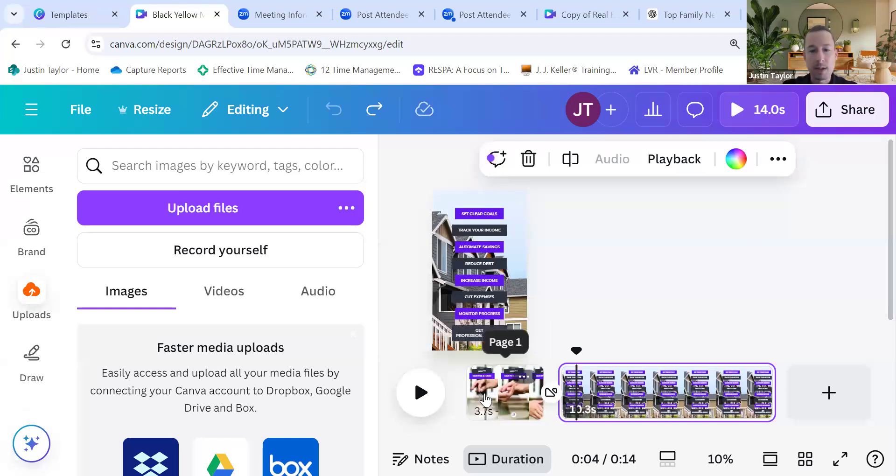
left_click(505, 371)
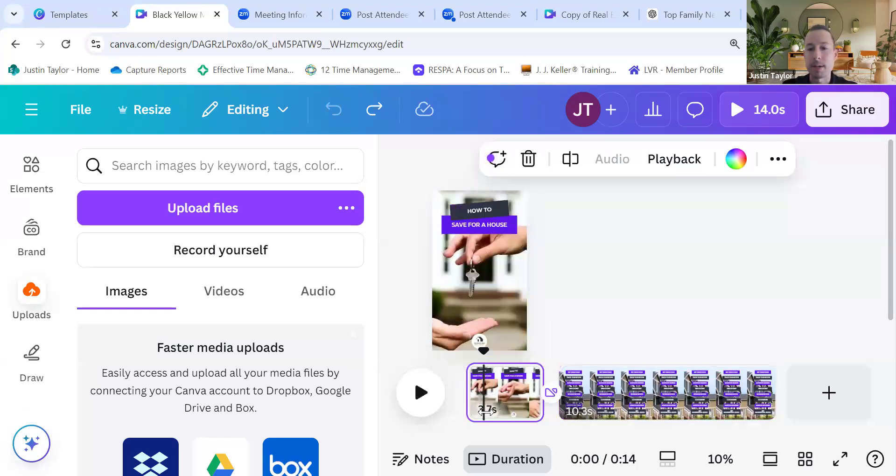
left_click(582, 399)
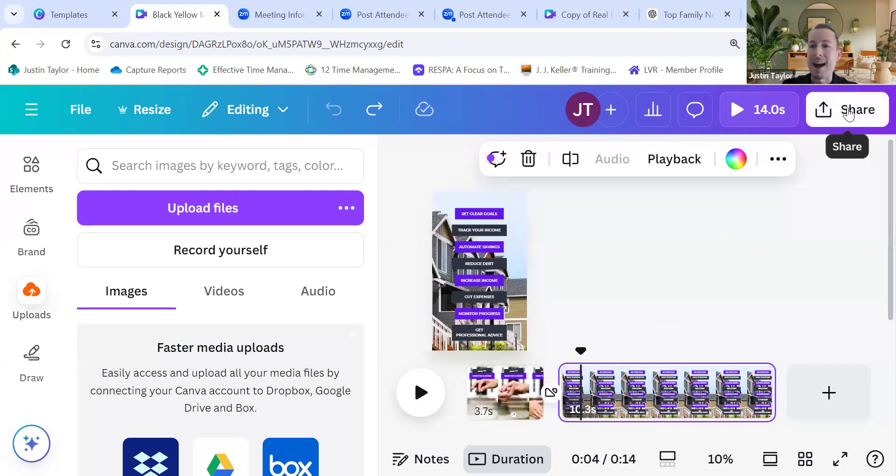
left_click(643, 236)
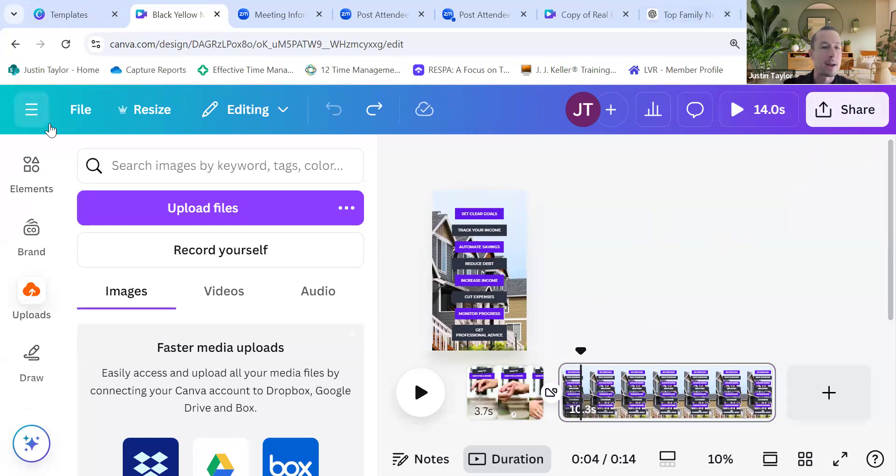
Step: Go back to the Canva home page and open the Black Yellow Modern reel again
left_click(27, 111)
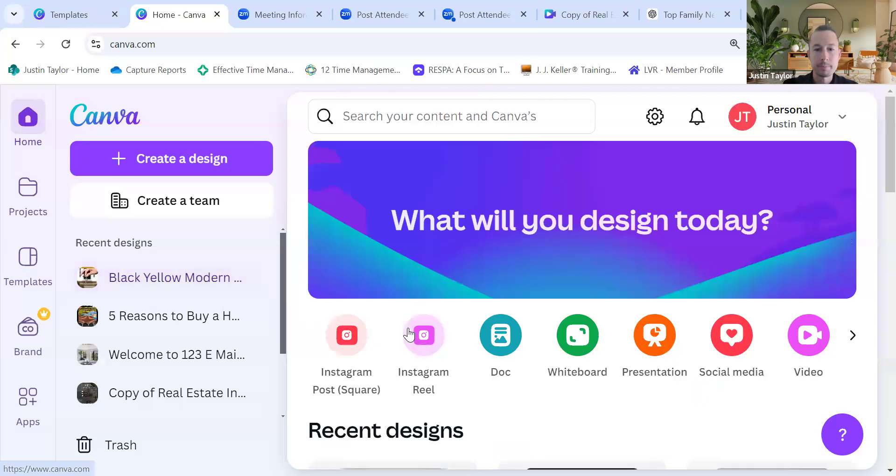
scroll(388, 257, "down", 4)
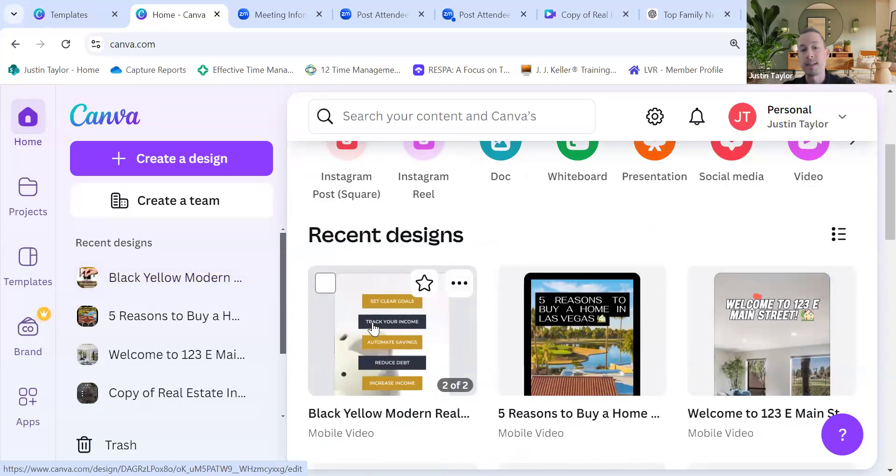
left_click(373, 325)
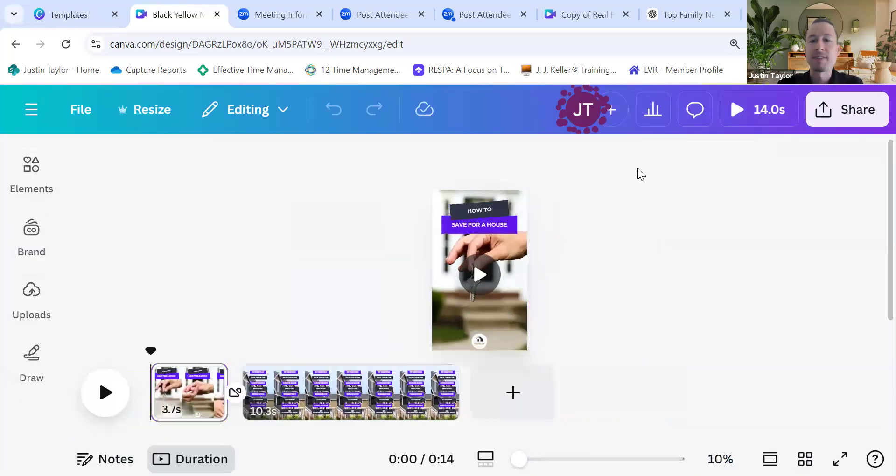
Step: Review the sharing options for the reel, including its access and collaboration link, and close them
left_click(846, 106)
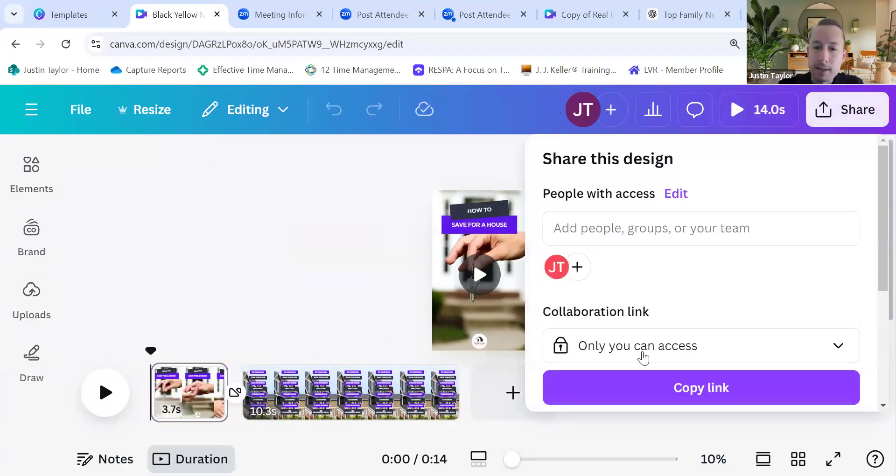
scroll(644, 353, "down", 2)
left_click(386, 237)
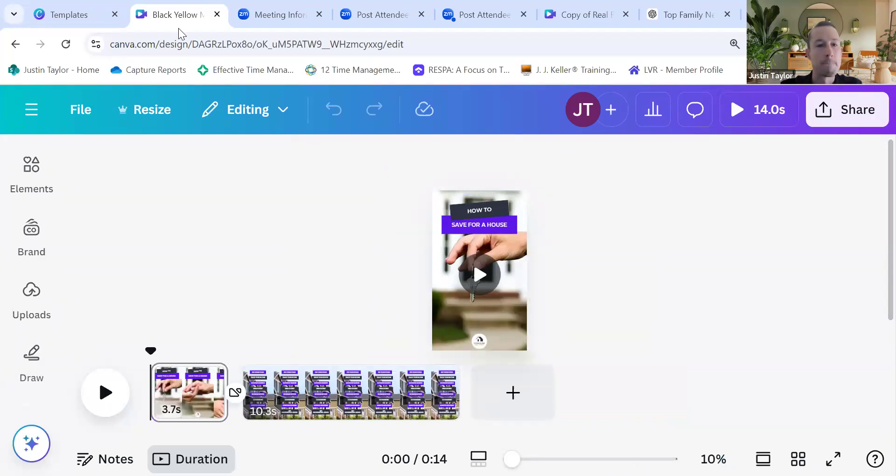
Step: Create a new design from the New Real Estate Listing Instagram Story template in the instagram reel real estate results
left_click(83, 15)
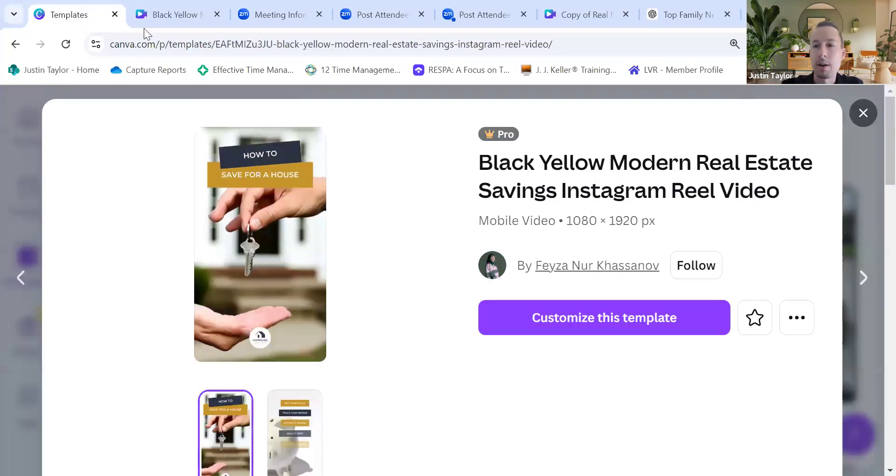
left_click(861, 113)
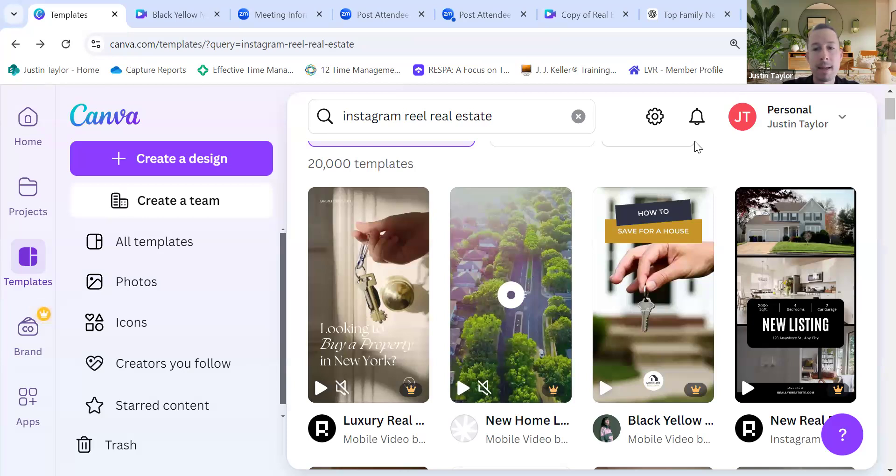
scroll(676, 327, "down", 1)
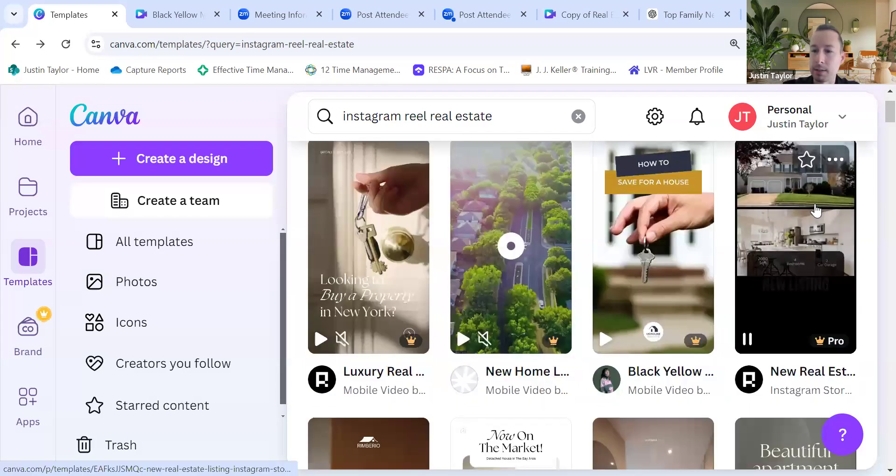
left_click(791, 205)
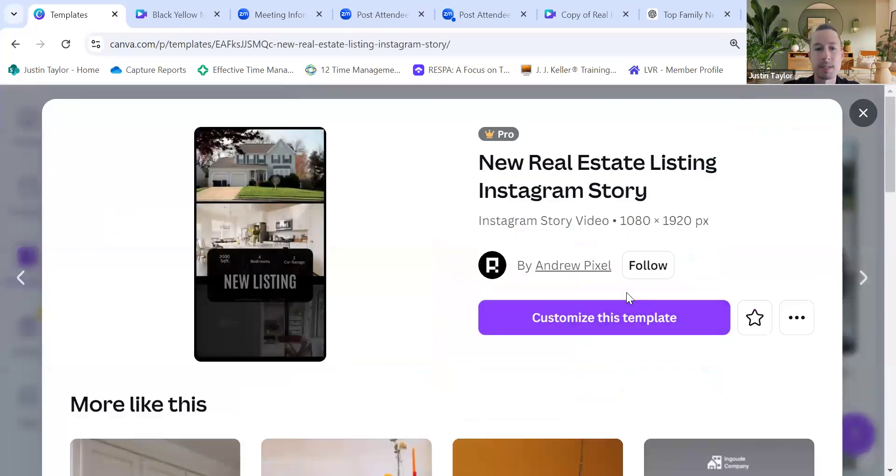
left_click(606, 317)
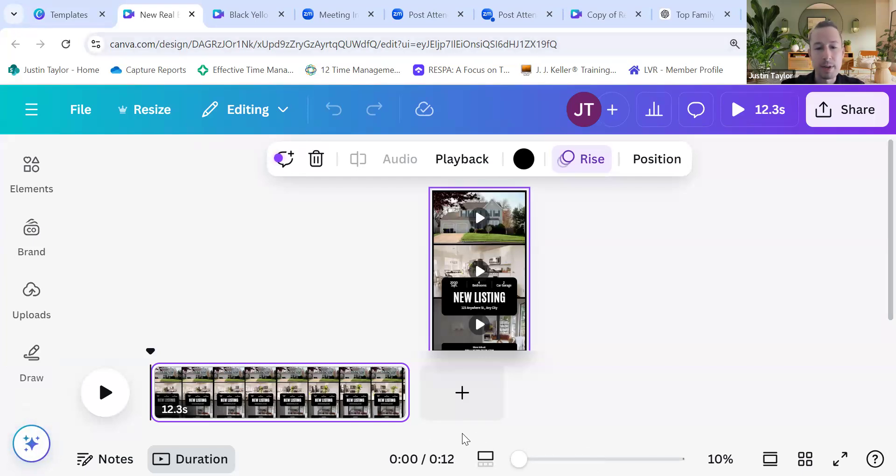
Step: Examine the listing story's house and interior clips, its NEW LISTING card and the website footer
left_click(544, 342)
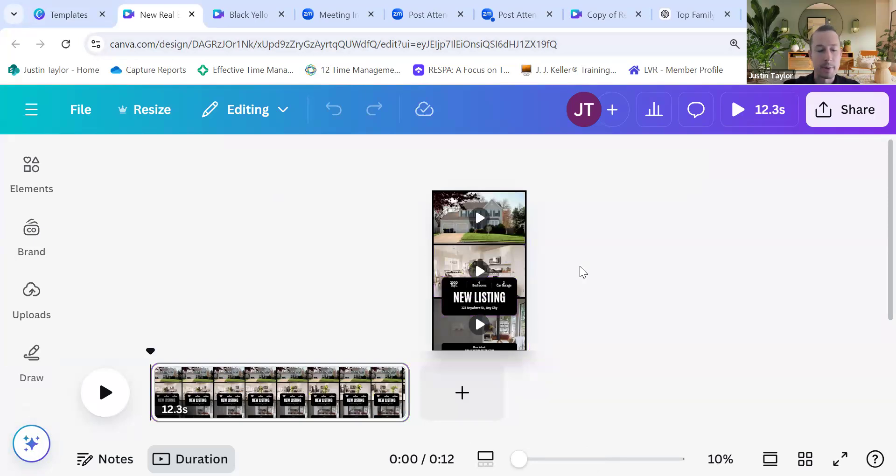
scroll(580, 266, "up", 4)
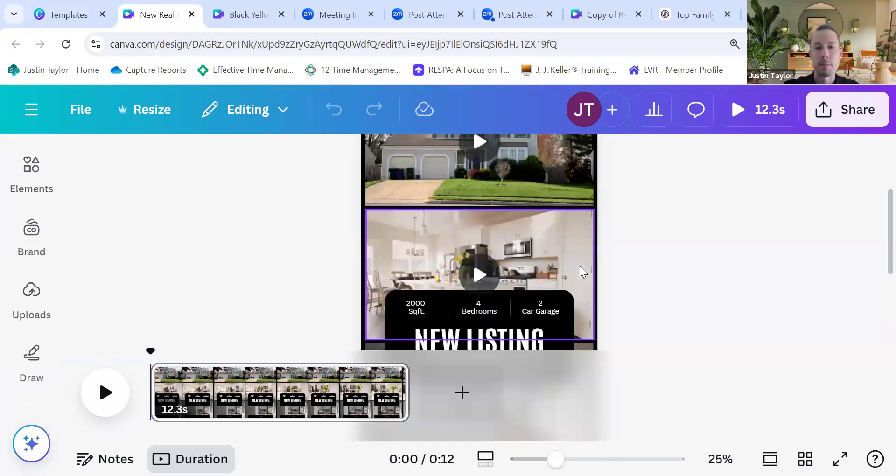
scroll(580, 266, "down", 2)
scroll(579, 266, "up", 3)
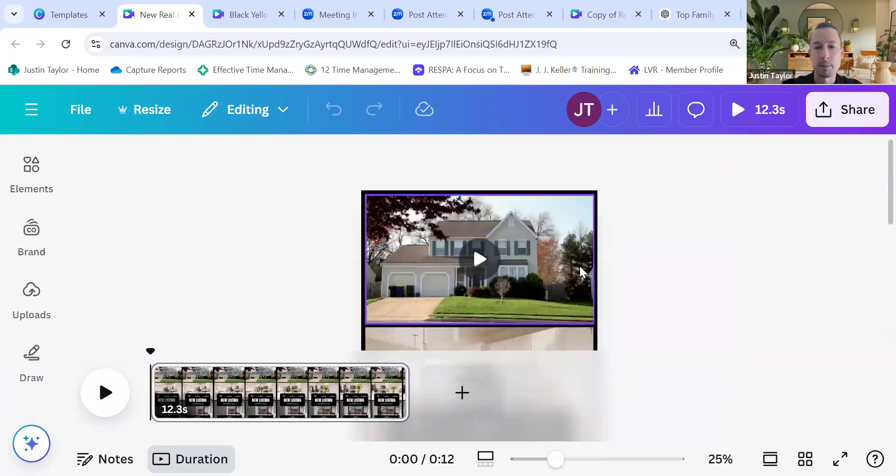
left_click(557, 225)
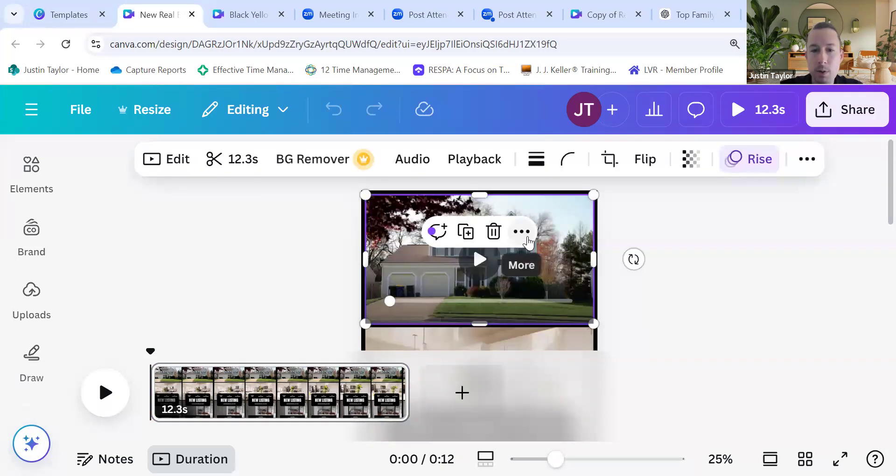
scroll(602, 261, "down", 3)
left_click(525, 205)
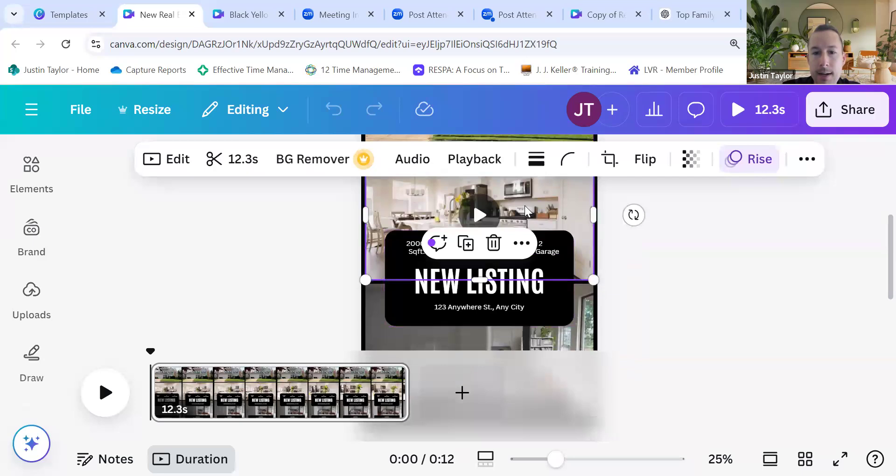
scroll(525, 205, "up", 1)
scroll(547, 220, "down", 3)
left_click(547, 217)
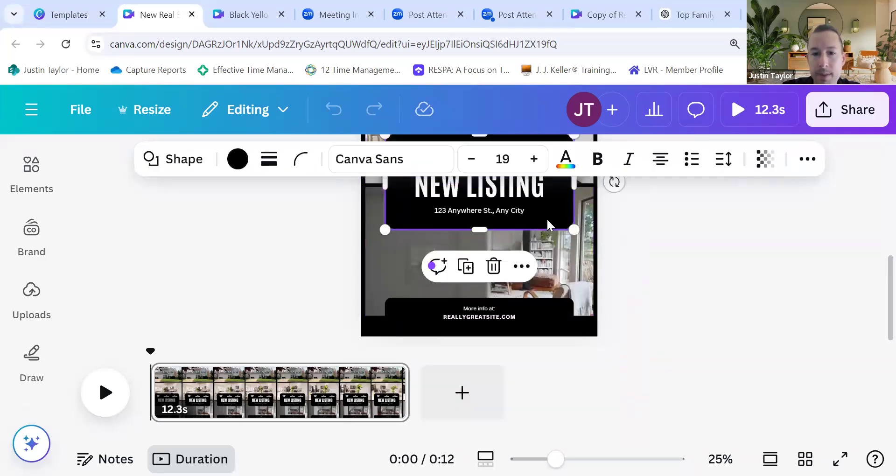
left_click(556, 270)
scroll(555, 266, "up", 5)
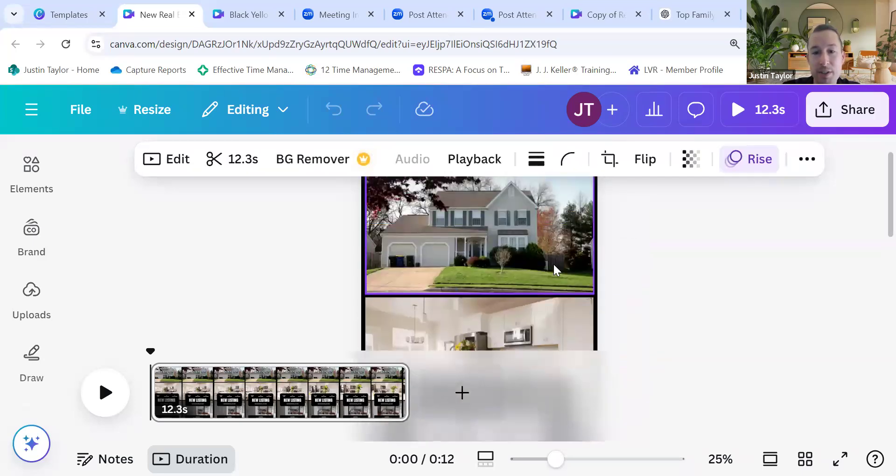
right_click(553, 264)
left_click(510, 269)
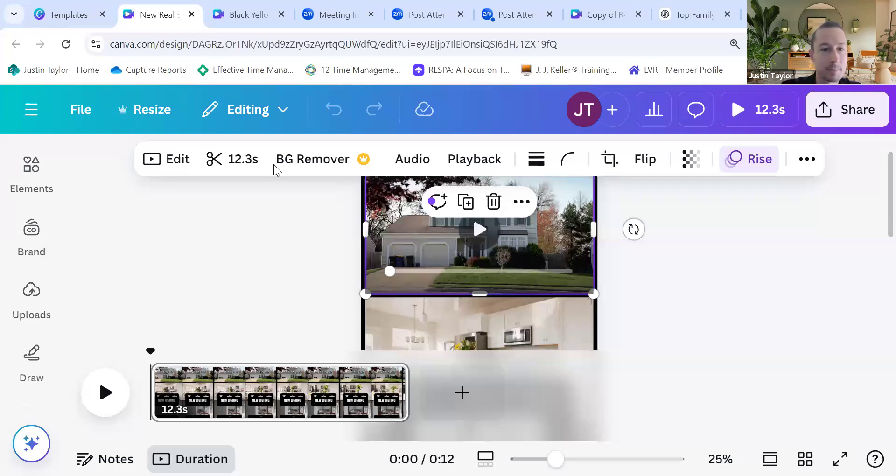
Step: Try to upload all the photos from the Reels Photos folder and look over the other available upload sources
key("ctrl+a")
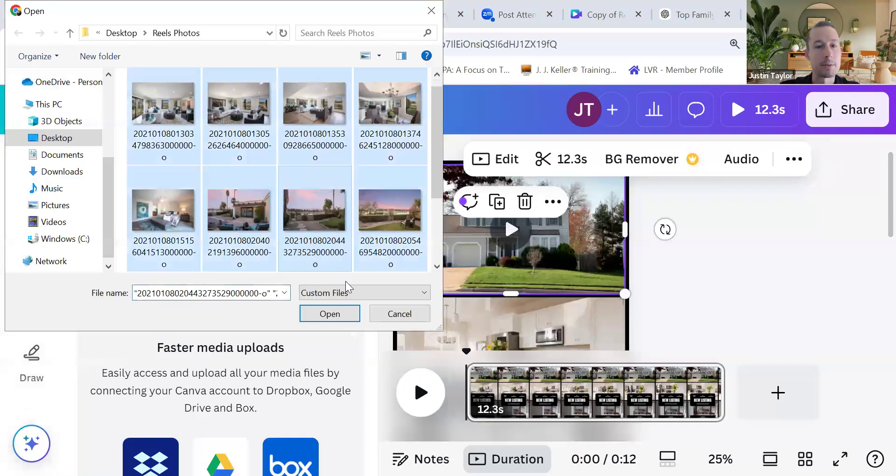
left_click(314, 315)
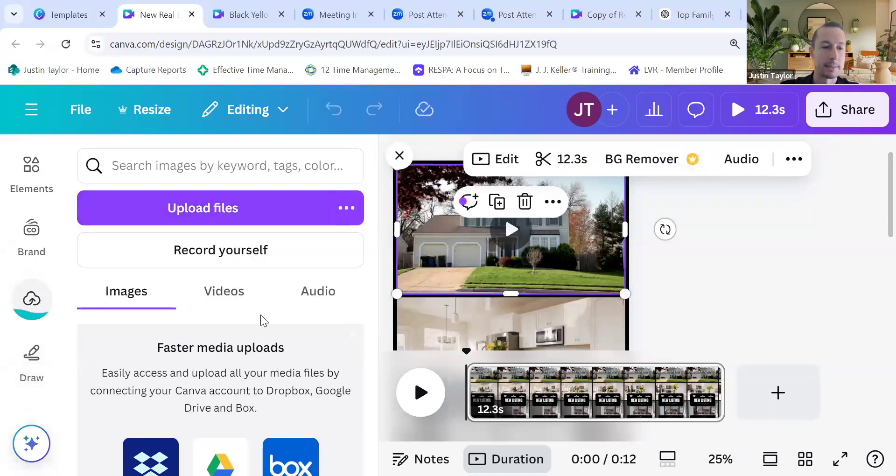
mouse_move(478, 229)
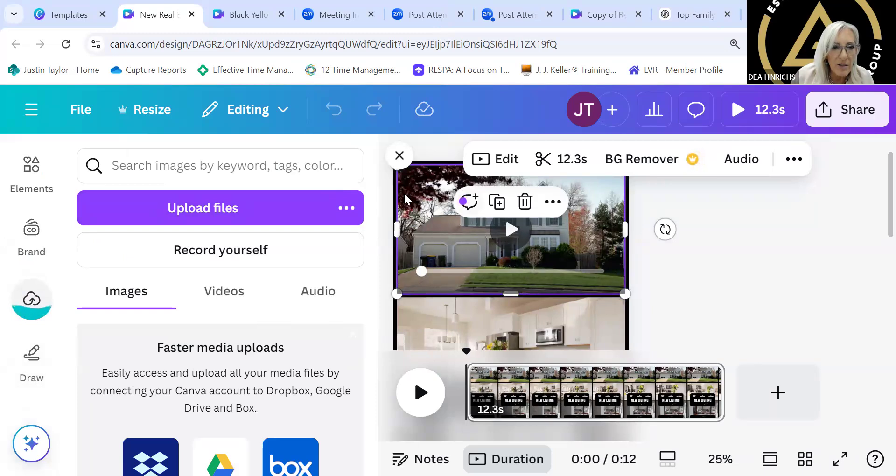
left_click(347, 209)
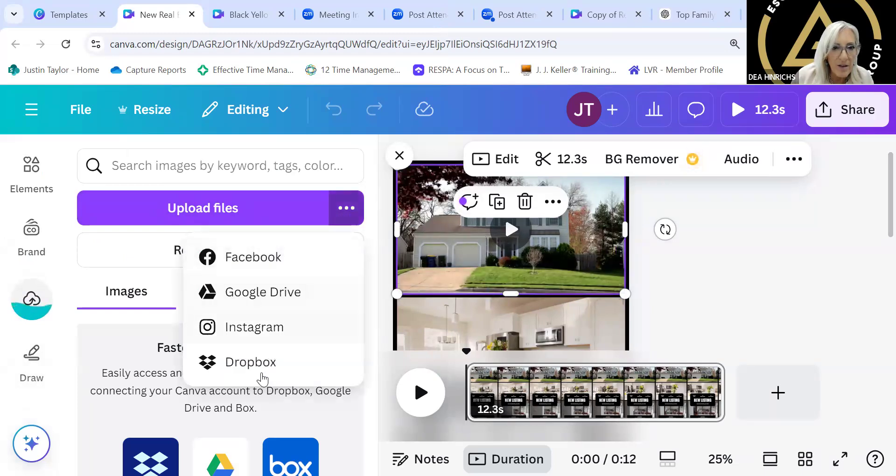
left_click(320, 163)
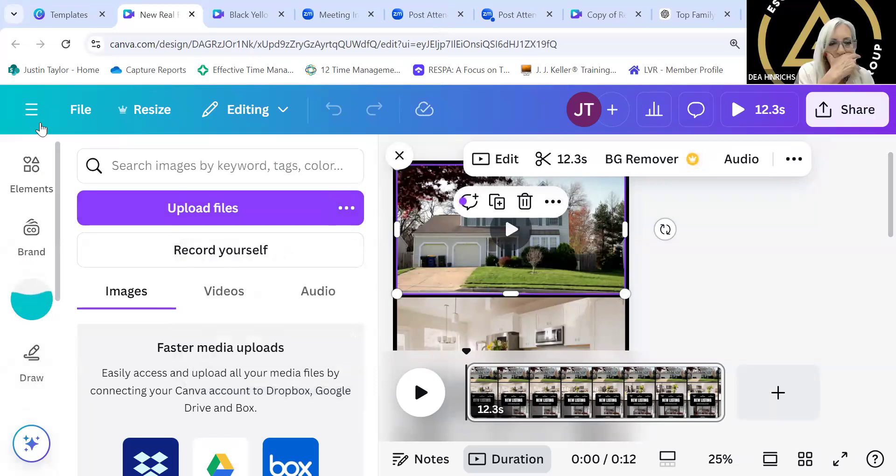
Step: Return to the Canva home page and reopen the New Real Estate Listing story from the recent designs
left_click(30, 109)
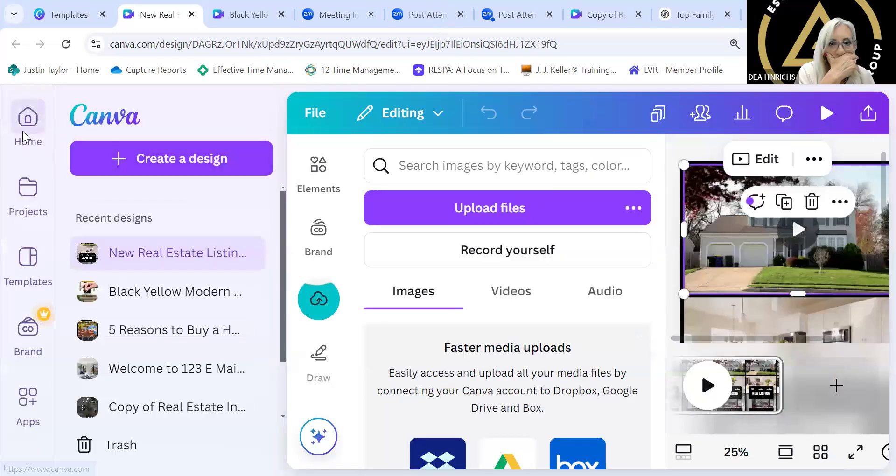
left_click(27, 133)
left_click(511, 134)
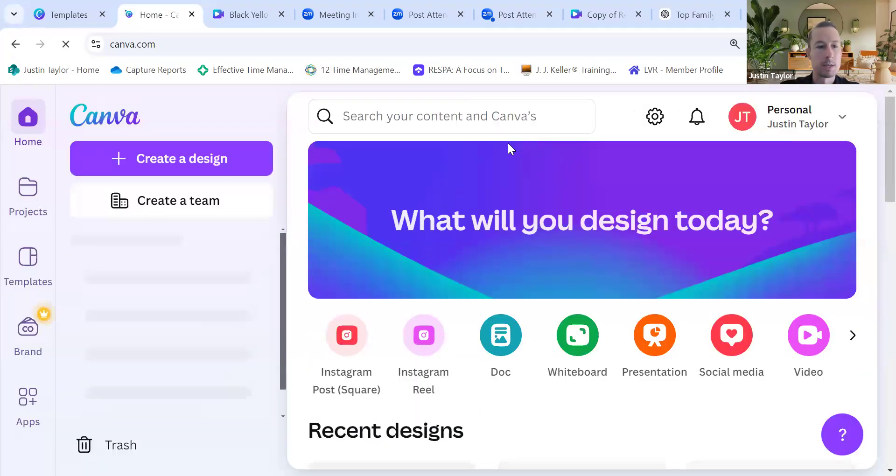
scroll(360, 270, "down", 5)
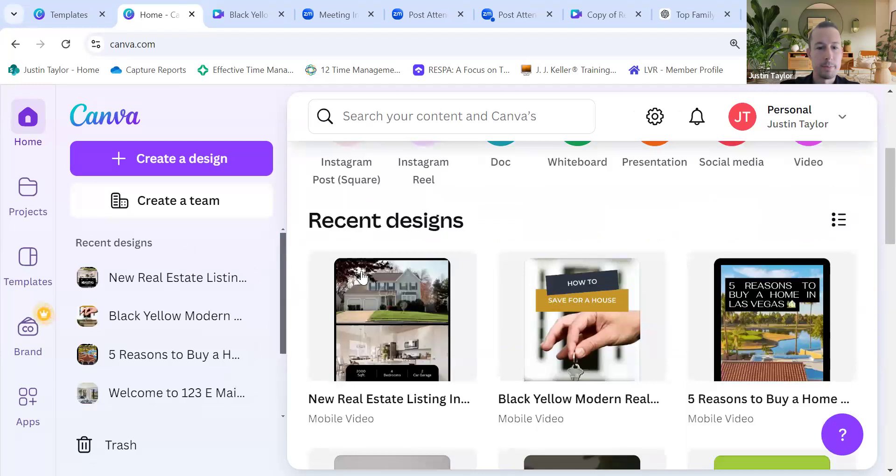
left_click(404, 345)
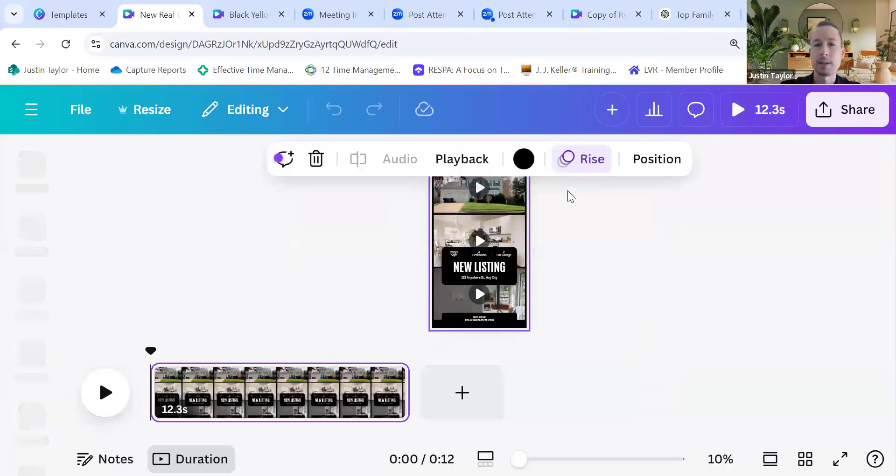
Step: Check the brand assets and the uploaded images and videos for media to use in the story's top house clip
left_click(446, 214)
left_click(37, 236)
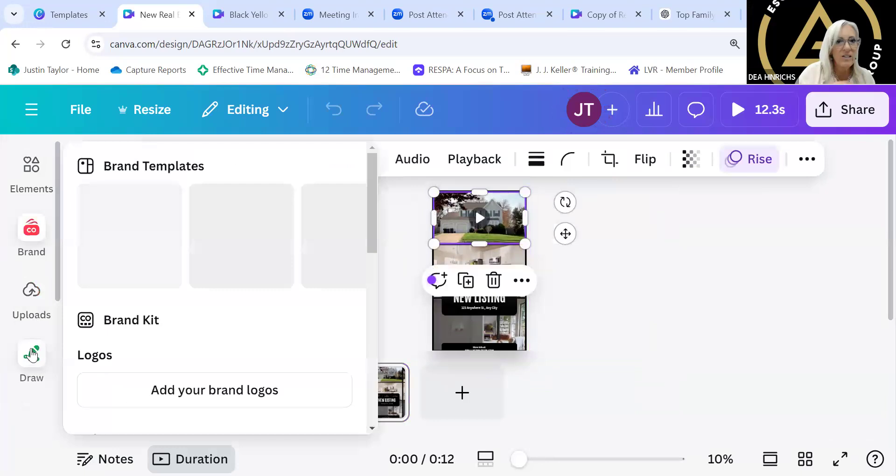
left_click(33, 315)
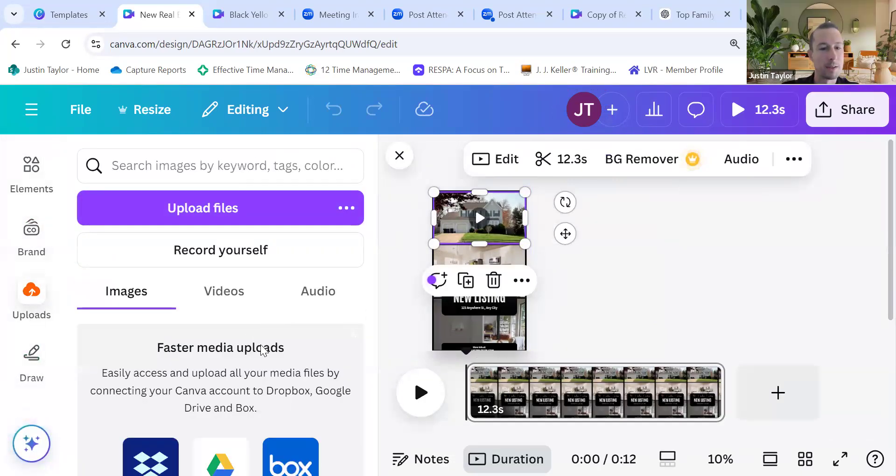
left_click(232, 294)
left_click(131, 292)
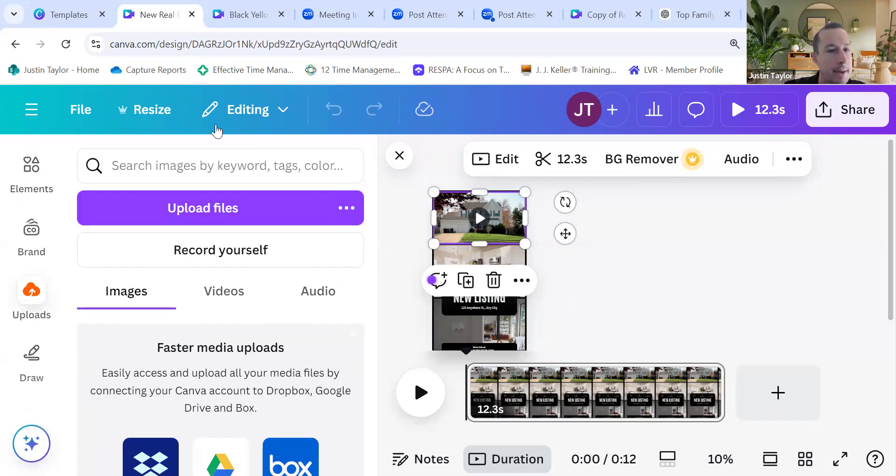
Step: Replace the story's top house clip with the recently used stock photo of the grey row houses
scroll(31, 327, "down", 3)
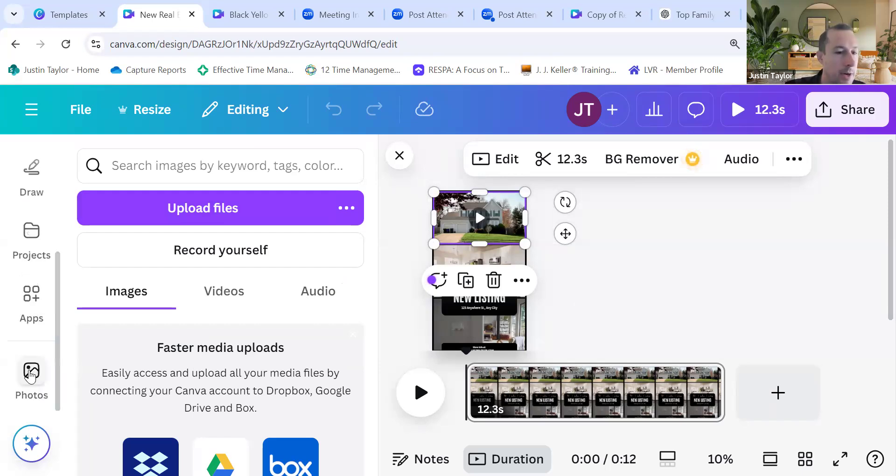
left_click(32, 374)
left_click(156, 164)
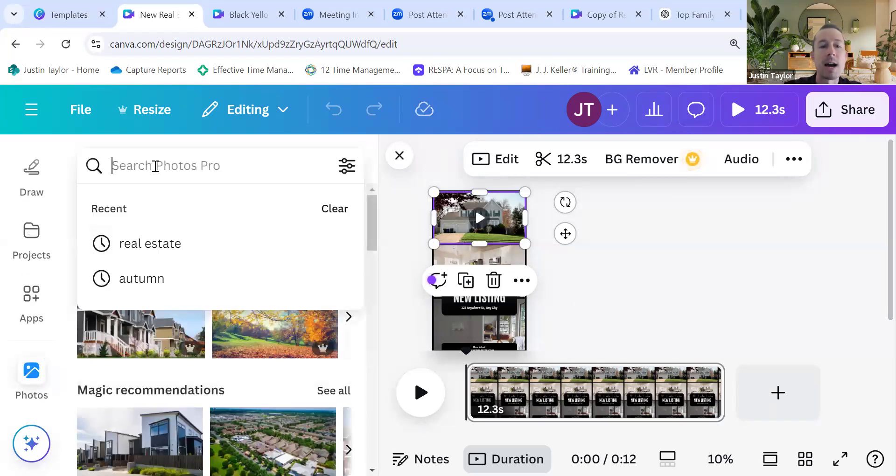
left_click(400, 206)
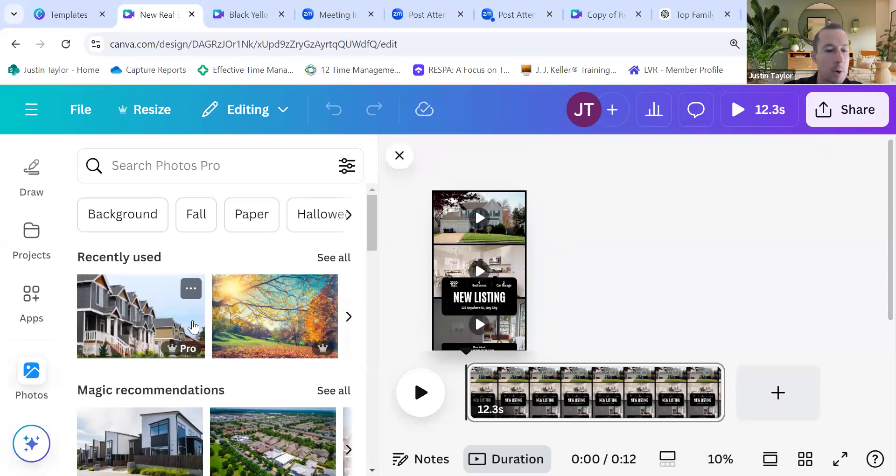
scroll(194, 327, "down", 1)
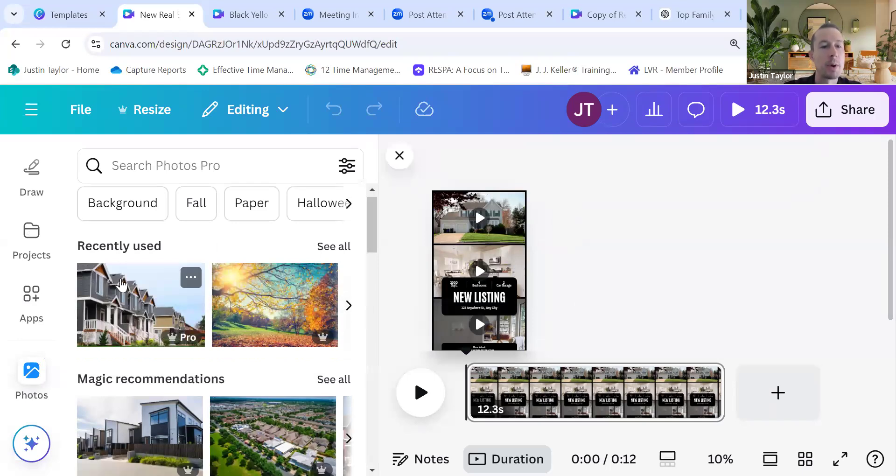
left_click_drag(121, 283, 453, 214)
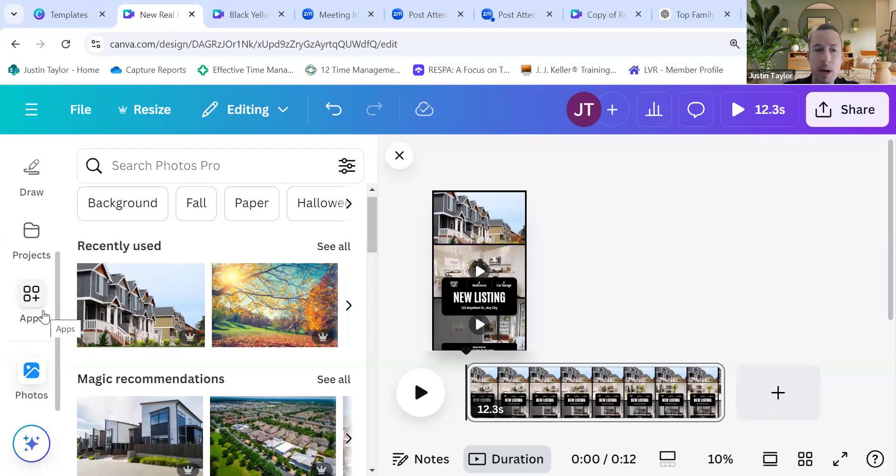
Step: Search the video elements for "real estate video" and replace the story's top photo with the 29-second high-rise aerial clip
scroll(31, 270, "up", 4)
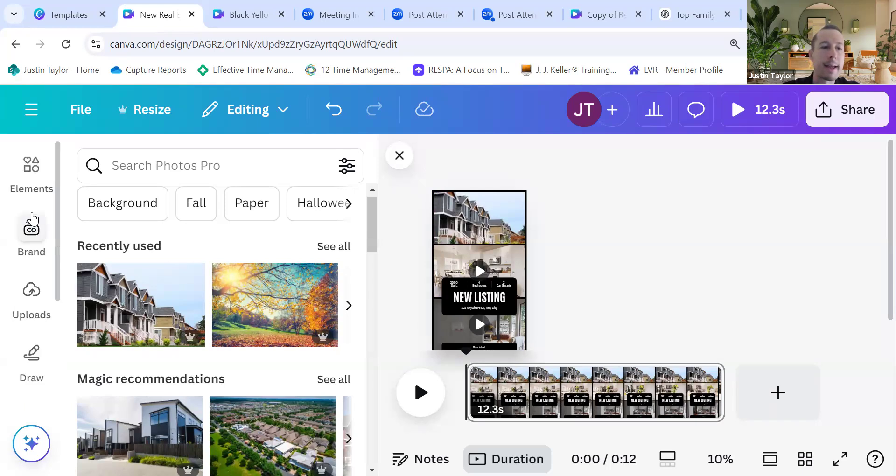
left_click(31, 194)
scroll(330, 224, "right", 6)
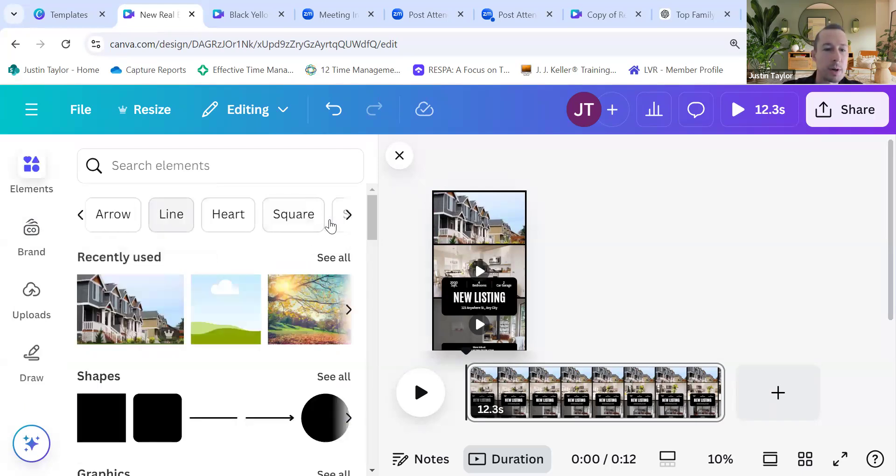
scroll(329, 224, "right", 9)
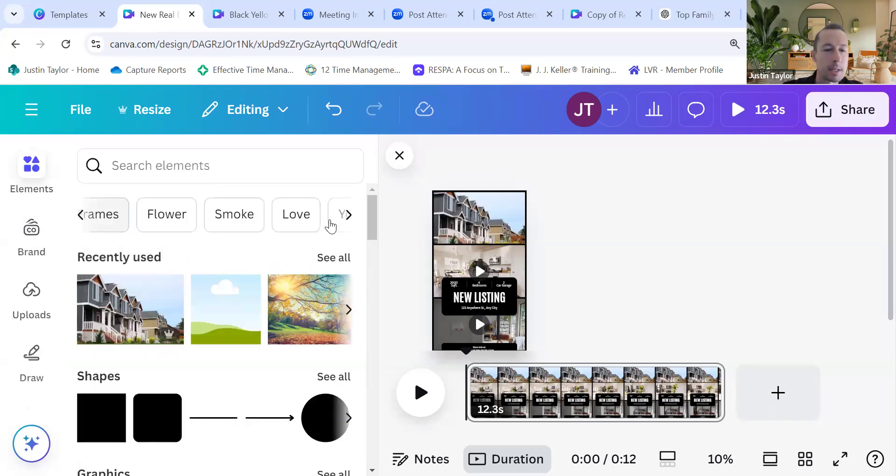
left_click(186, 164)
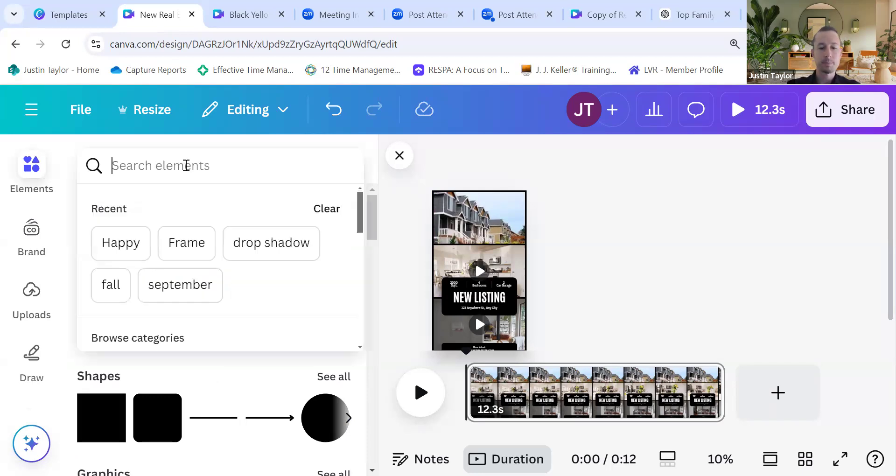
type("real estate video")
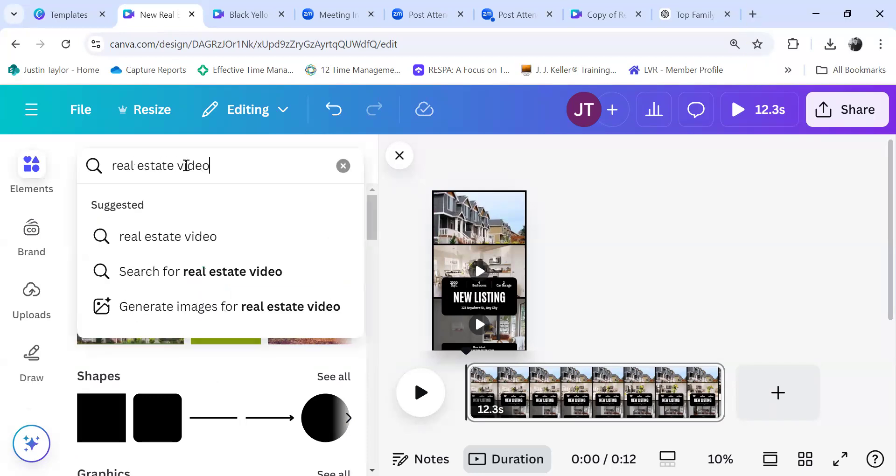
key("Return")
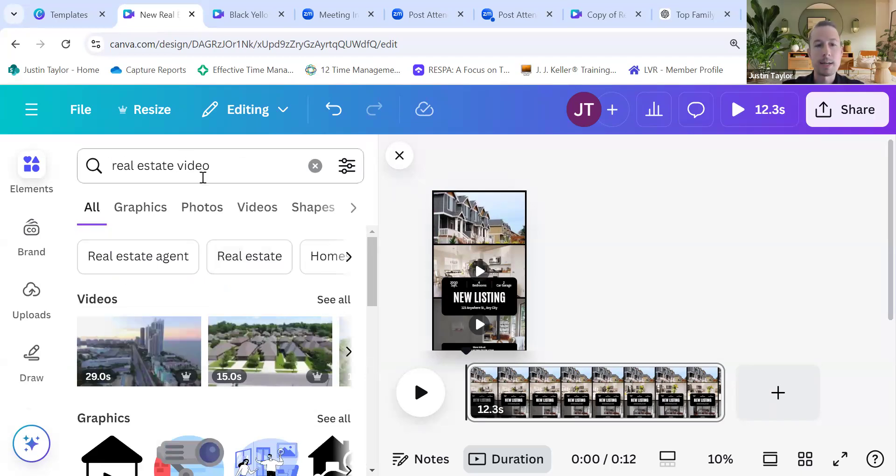
left_click(256, 211)
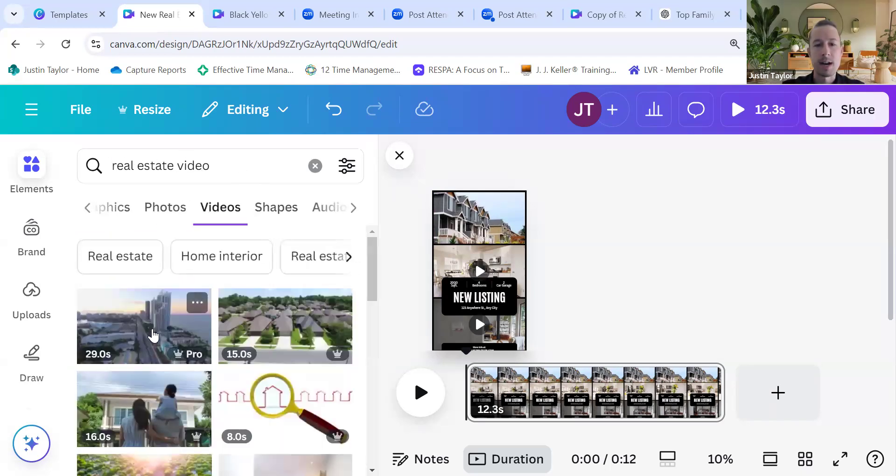
left_click_drag(441, 224, 442, 225)
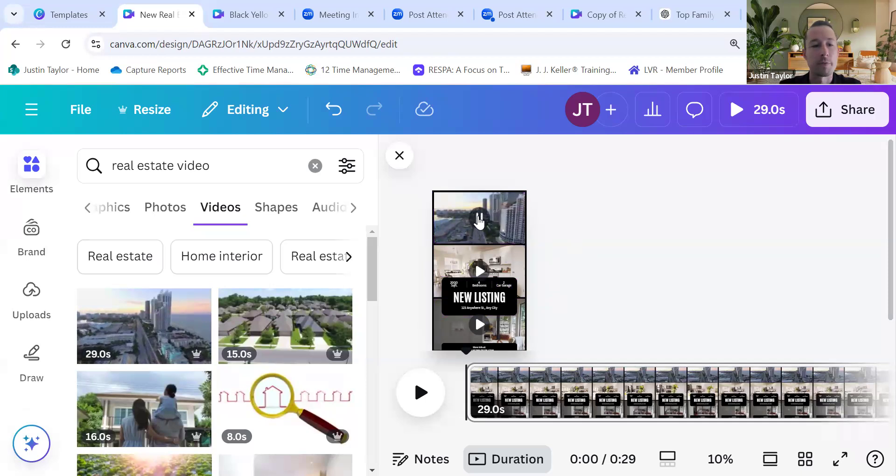
Step: Replace the high-rise video at the top of the story with the recently used grey row-house photo
left_click(37, 313)
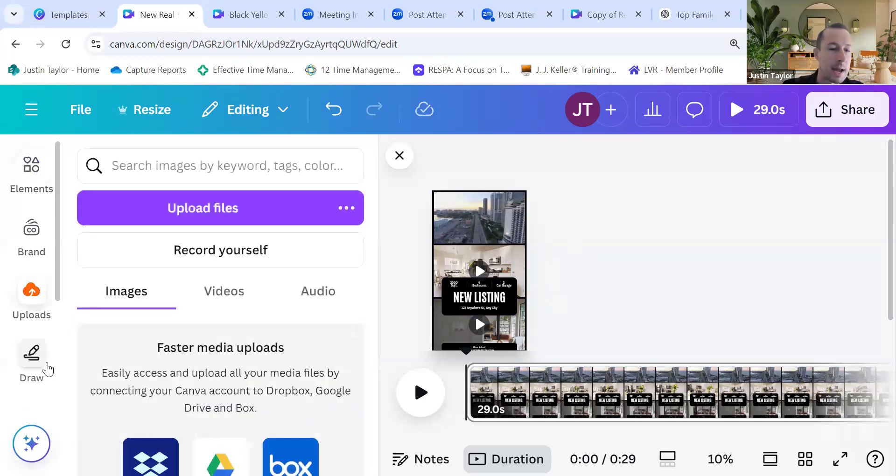
scroll(31, 367, "down", 4)
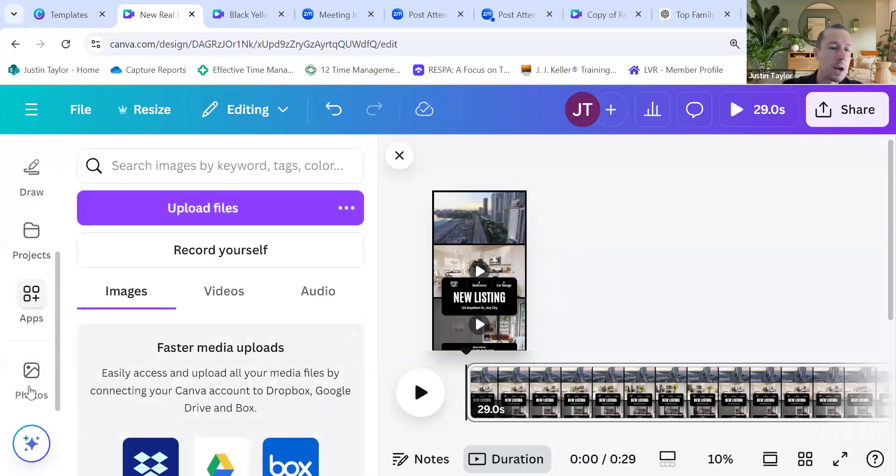
left_click(31, 370)
left_click_drag(145, 305, 441, 219)
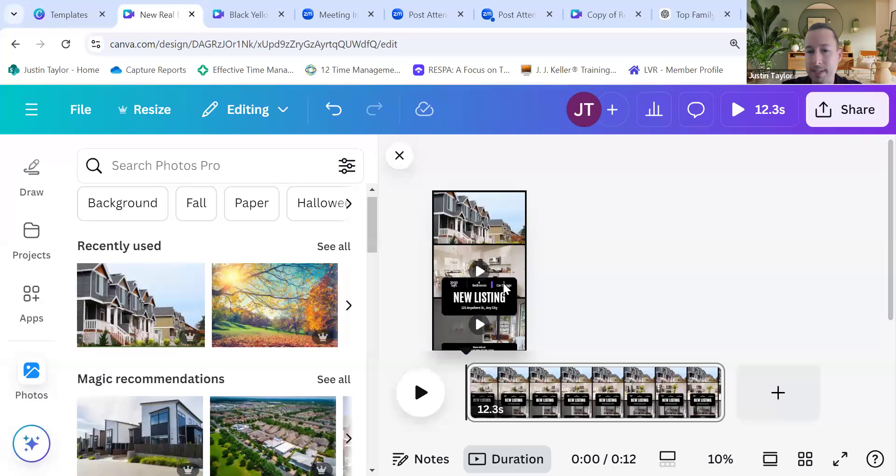
Step: Examine the text items on the NEW LISTING card and the story's sharing options
scroll(520, 305, "down", 1)
left_click(474, 285)
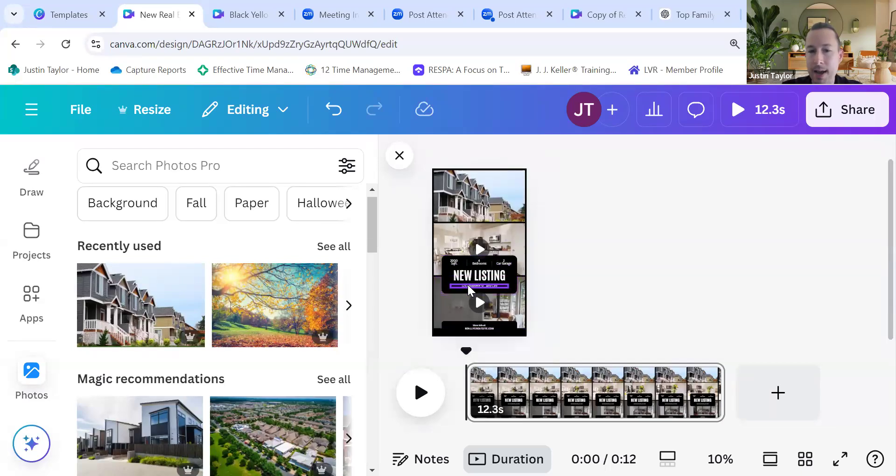
left_click(446, 274)
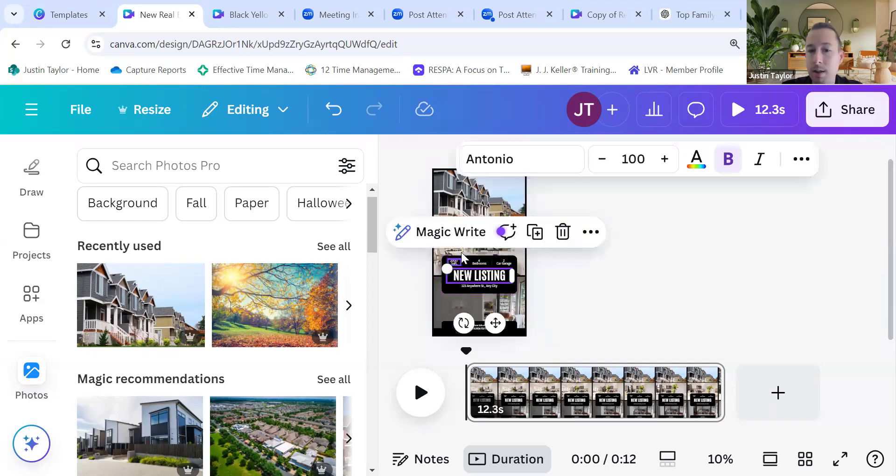
left_click(627, 315)
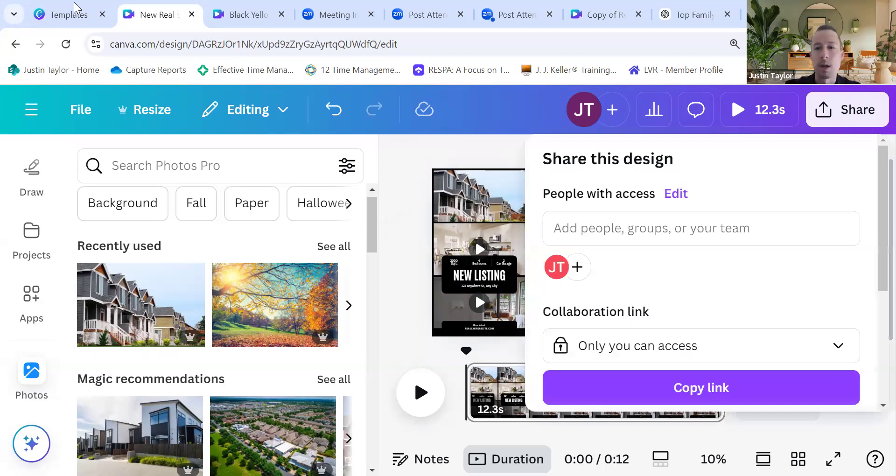
key("ctrl+shift+Tab")
left_click(863, 113)
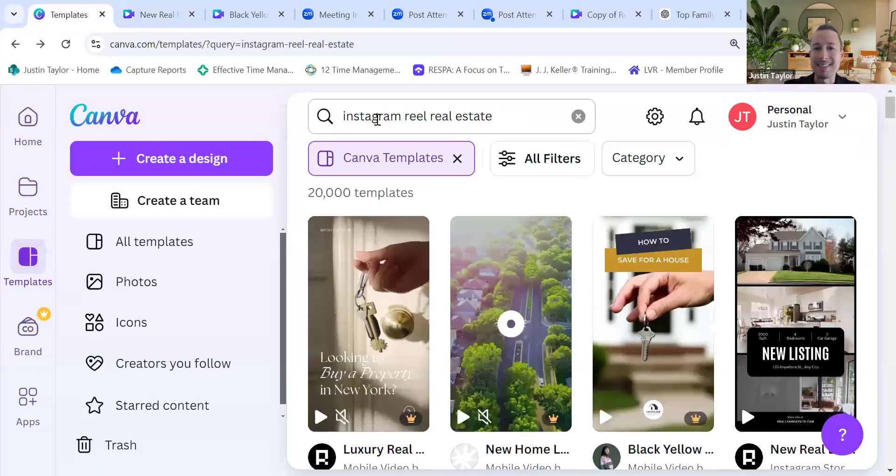
Step: Return to the home page and search the Canva Templates for "instagram reel real estate"
left_click(28, 122)
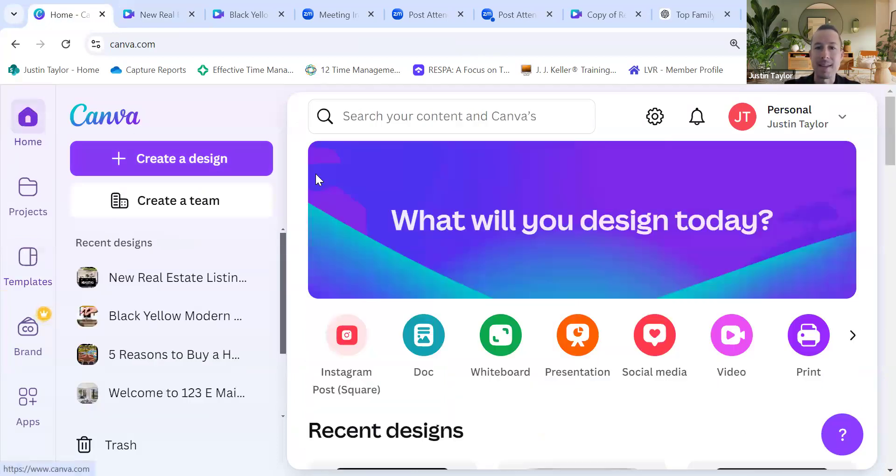
left_click(471, 111)
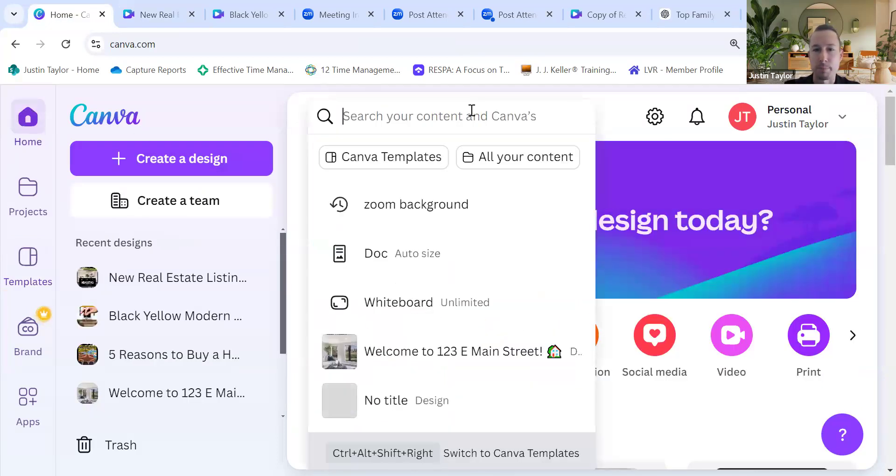
left_click(400, 158)
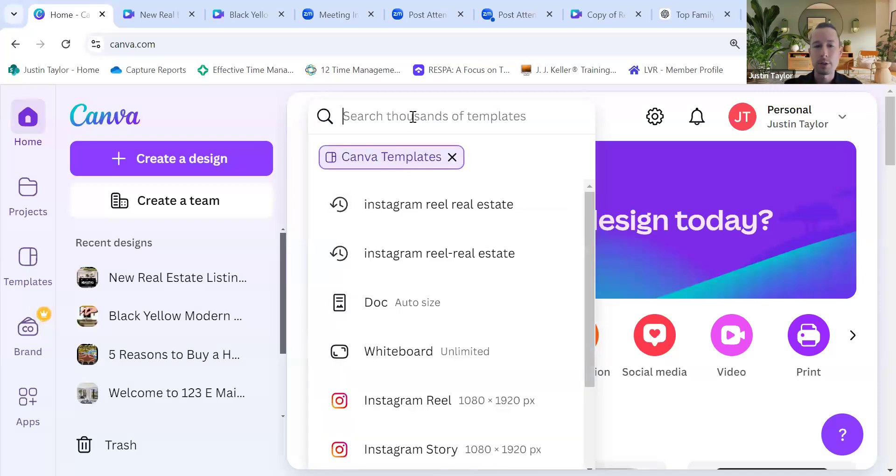
type("rea")
key("BackSpace")
key("BackSpace")
key("BackSpace")
type("inst")
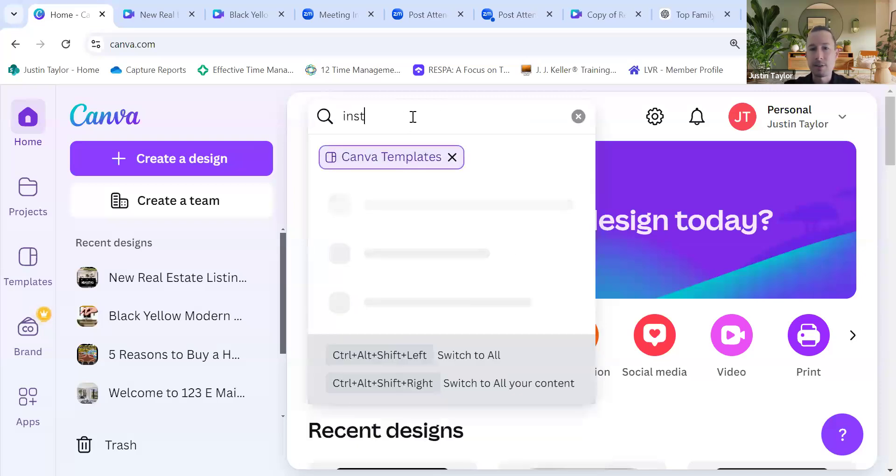
type("agram reel re")
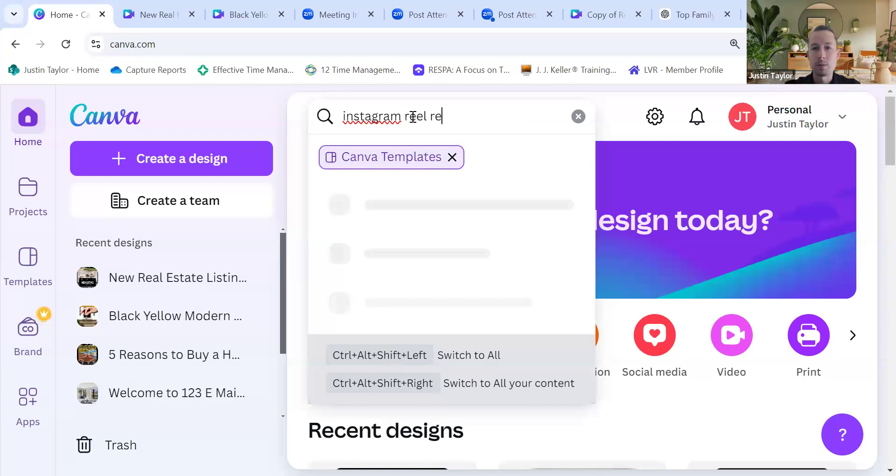
type("al estate")
key("Return")
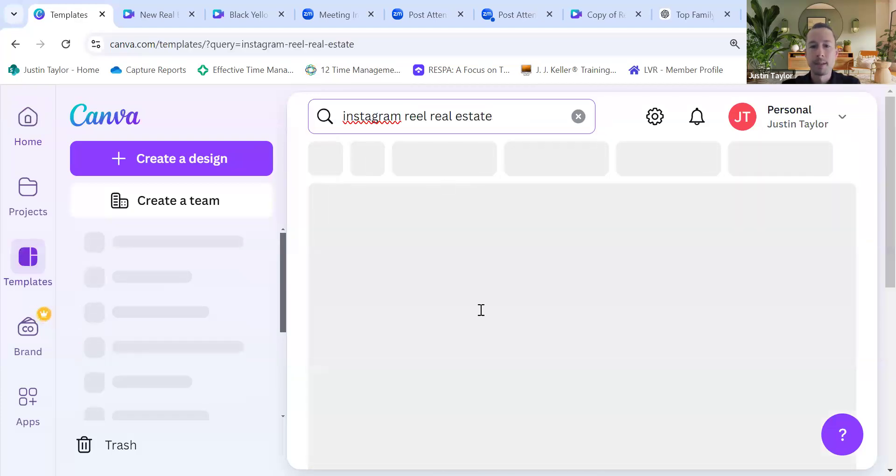
Step: Examine the real estate reel and story templates in the search results for usable layouts and video previews
scroll(447, 380, "down", 10)
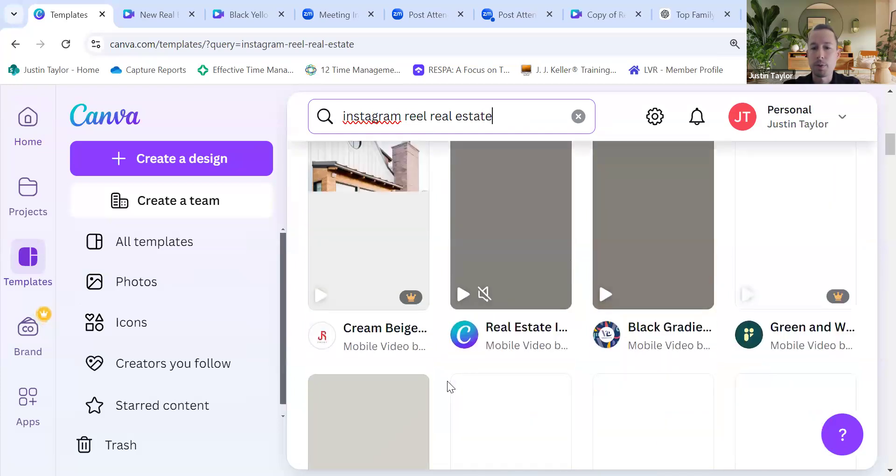
scroll(447, 381, "down", 4)
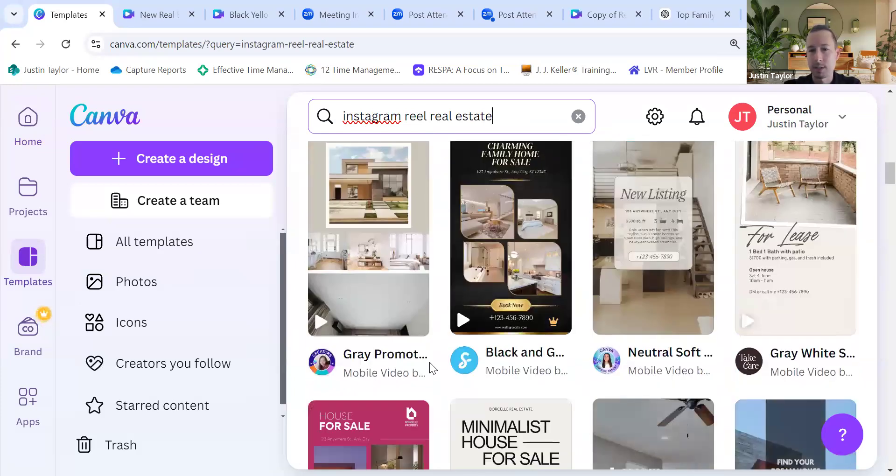
scroll(430, 361, "down", 3)
scroll(430, 362, "down", 3)
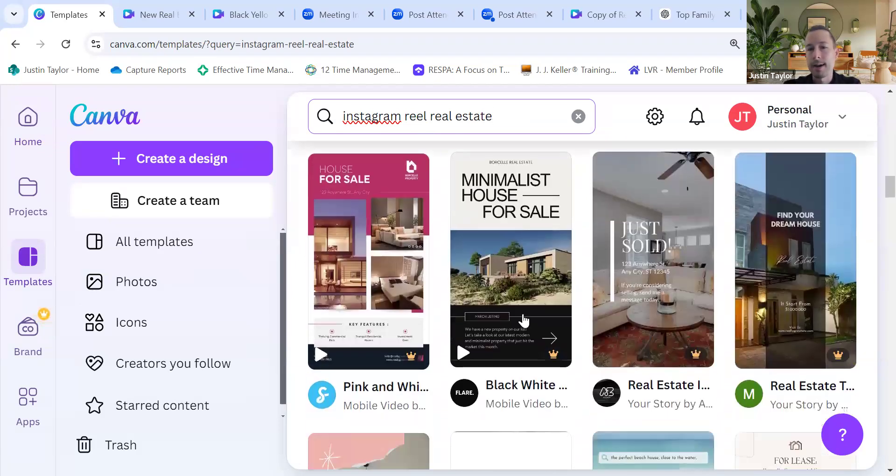
scroll(434, 225, "down", 10)
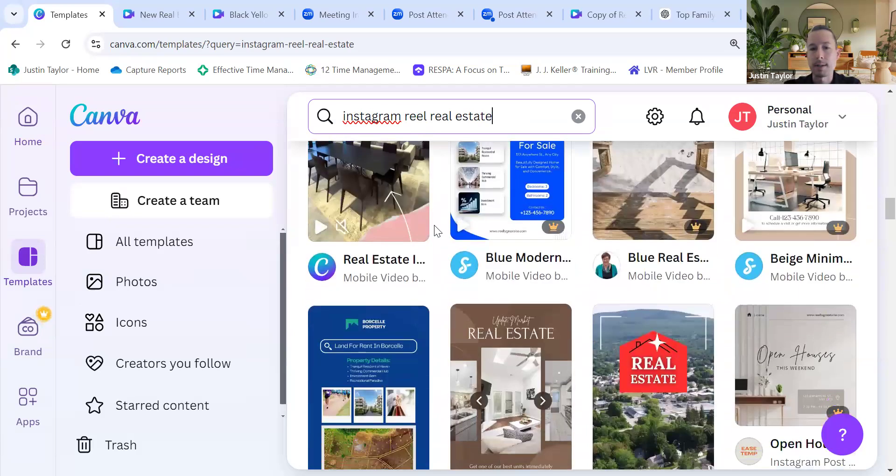
scroll(438, 339, "down", 4)
scroll(440, 345, "down", 9)
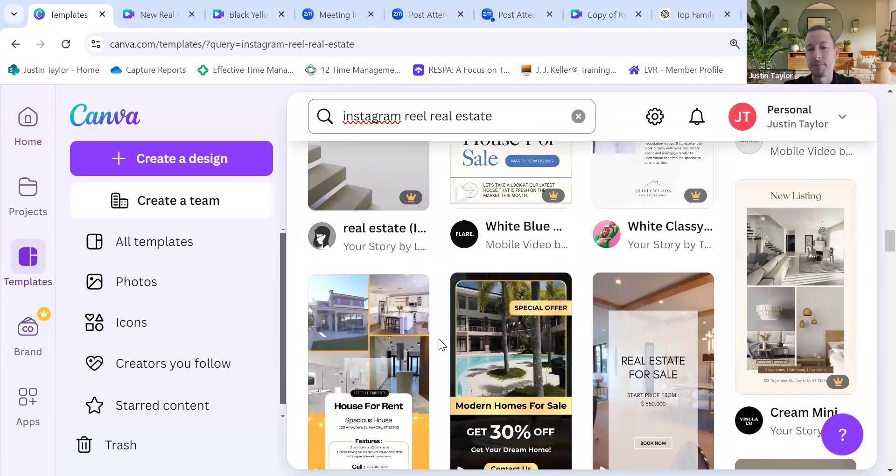
scroll(439, 339, "down", 3)
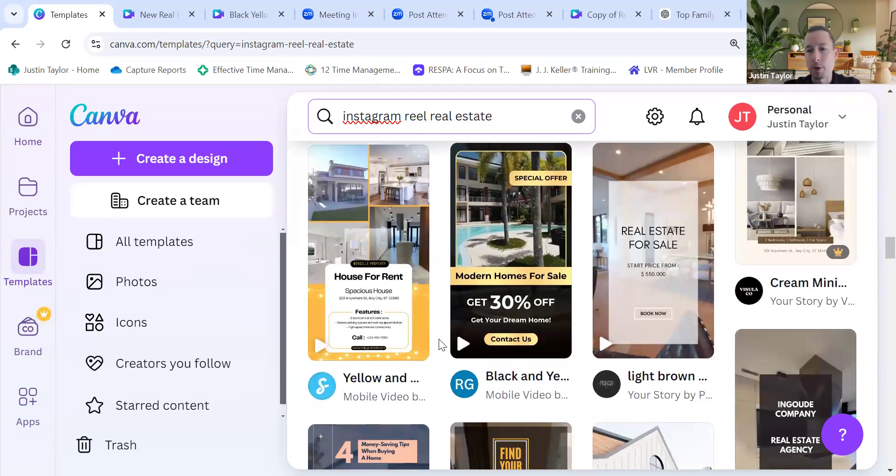
scroll(439, 339, "up", 3)
scroll(439, 339, "up", 5)
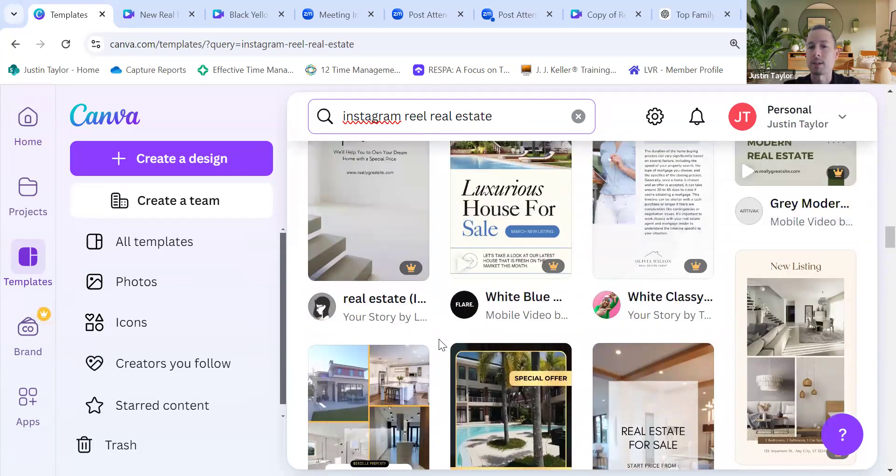
scroll(791, 284, "up", 2)
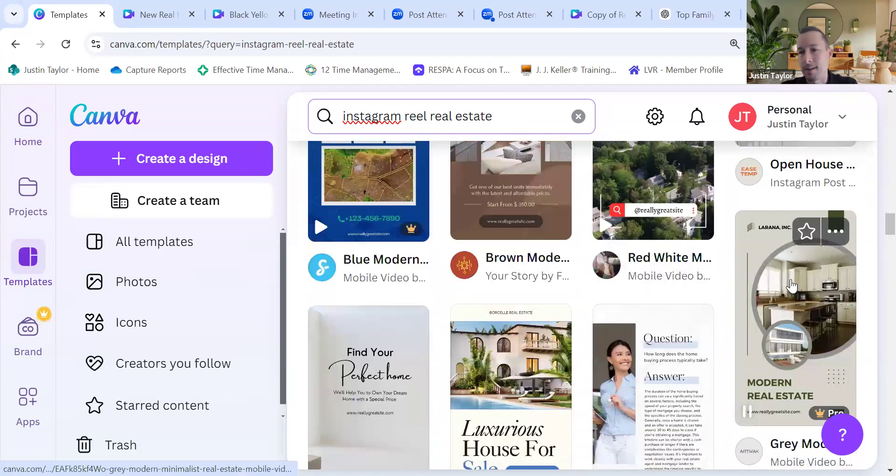
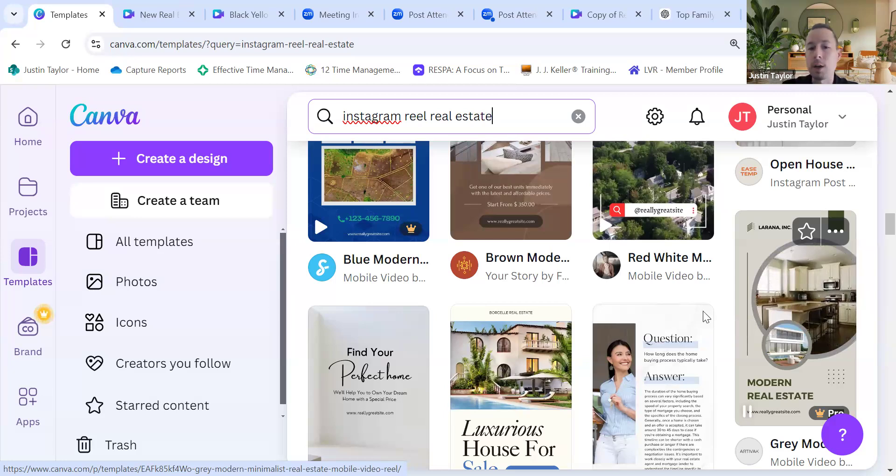
scroll(703, 311, "down", 8)
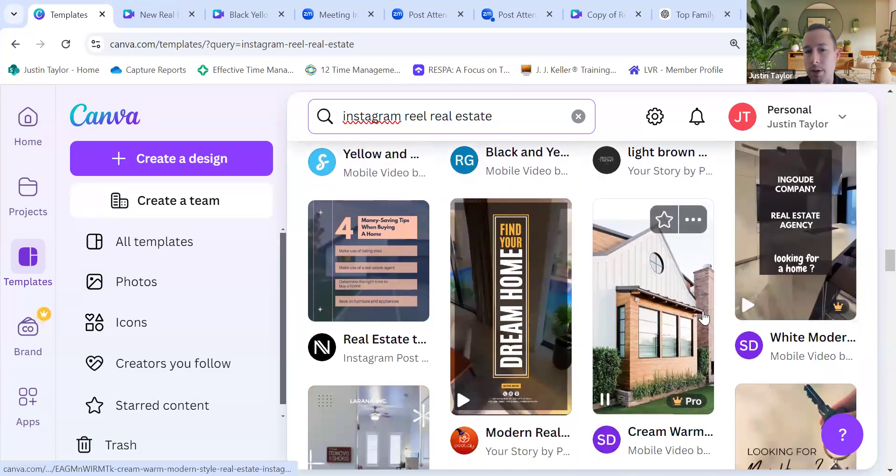
scroll(703, 317, "down", 1)
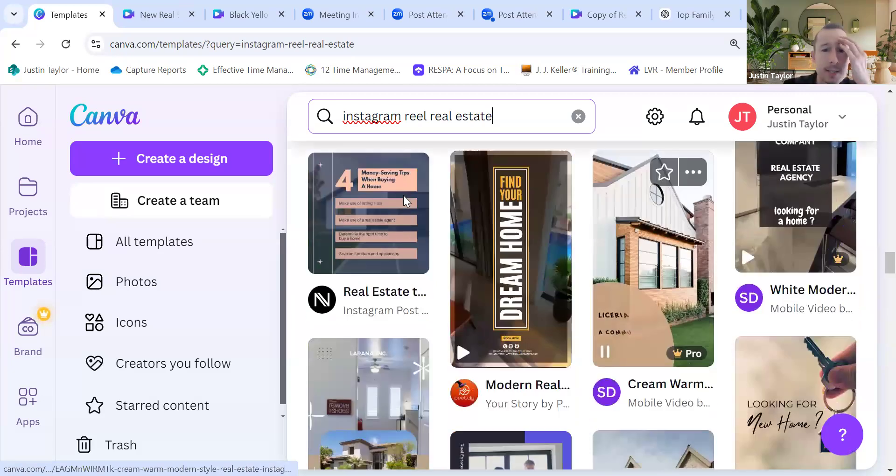
mouse_move(469, 263)
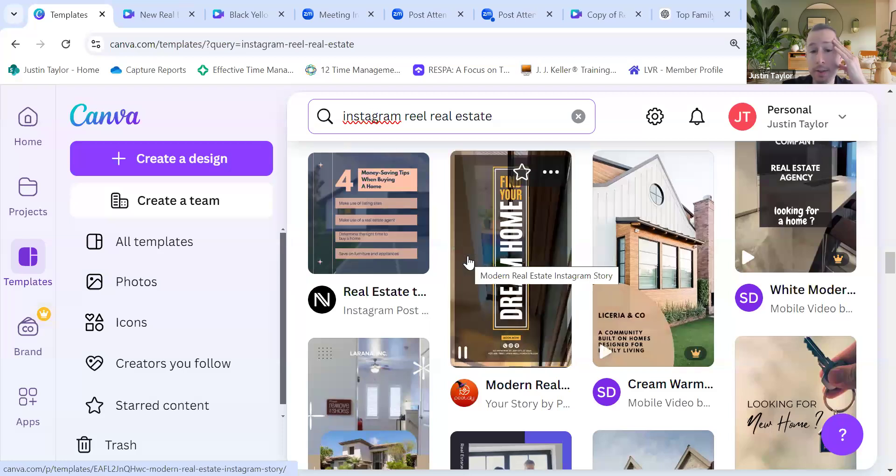
Step: Find the "Finding Real Estate Quote Social Media Graphic" template among the results and open it for customizing
scroll(468, 262, "down", 9)
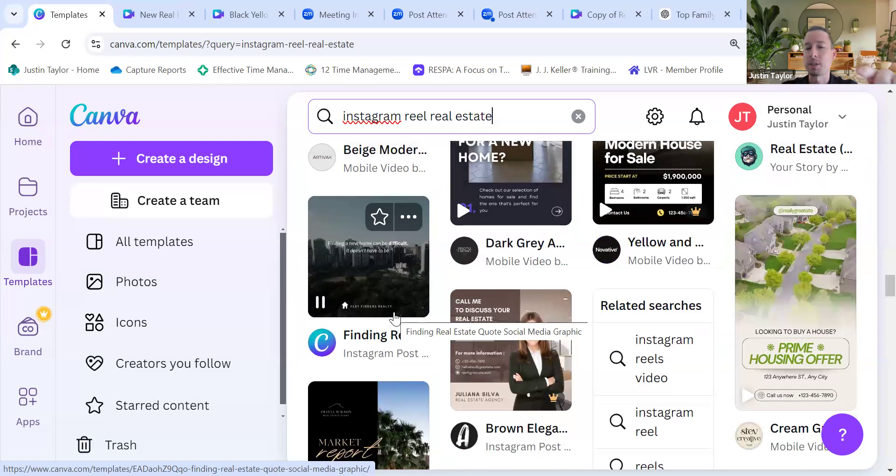
scroll(503, 300, "down", 5)
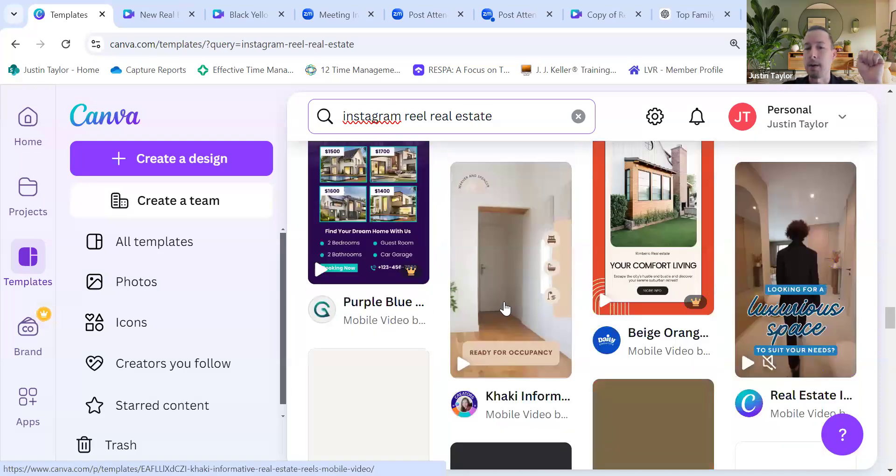
scroll(382, 324, "up", 5)
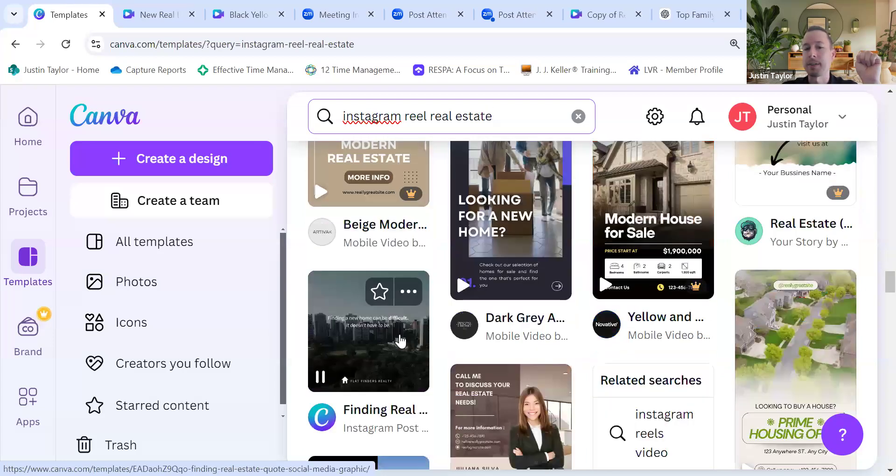
left_click(400, 341)
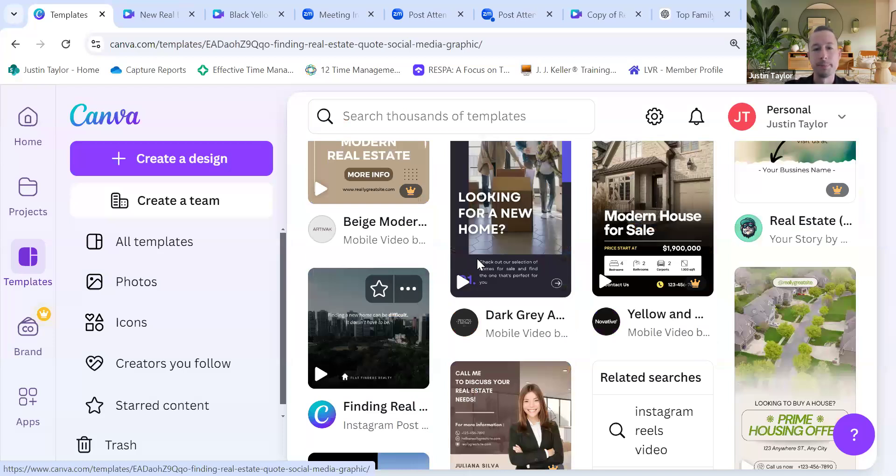
left_click(587, 292)
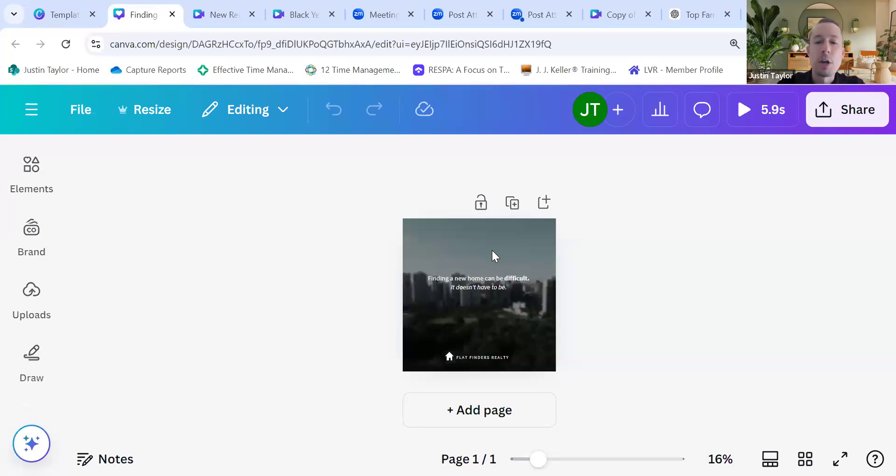
Step: Select the city skyline video behind the quote text and preview it at different points of its playback
left_click(485, 340)
left_click(596, 246)
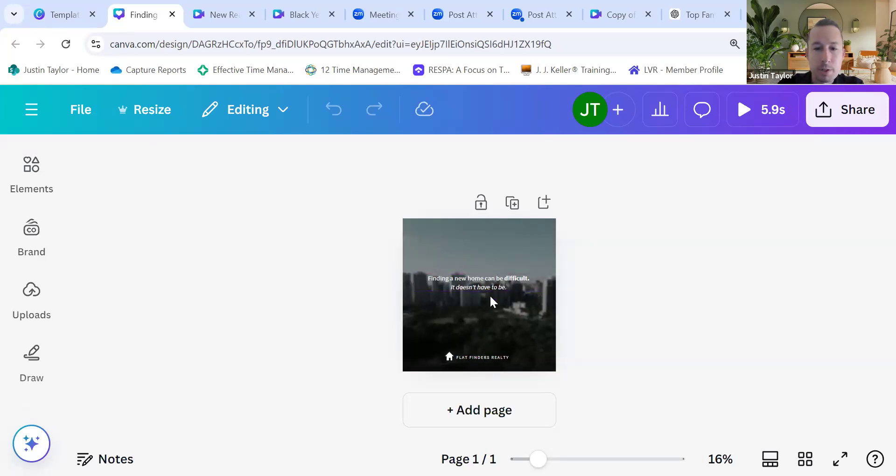
left_click(489, 299)
left_click(481, 291)
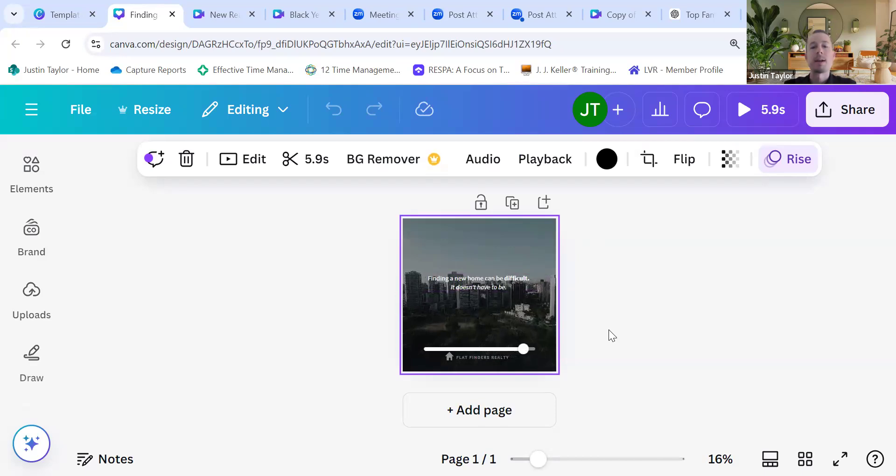
left_click(487, 350)
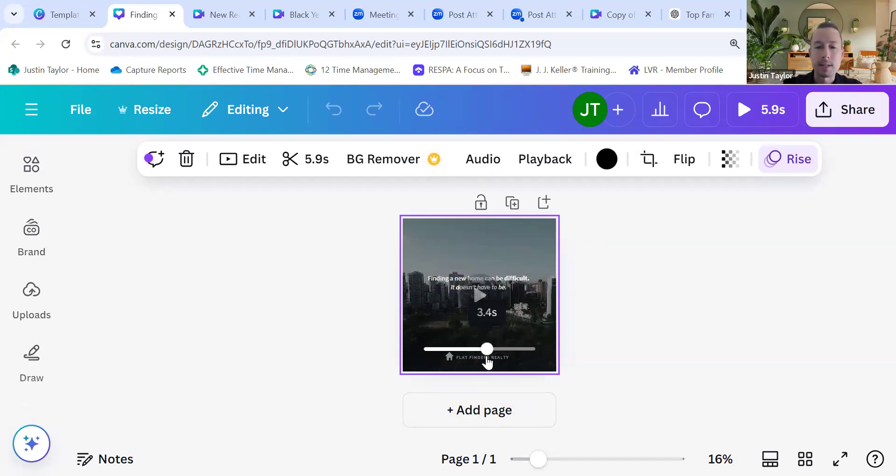
left_click(470, 350)
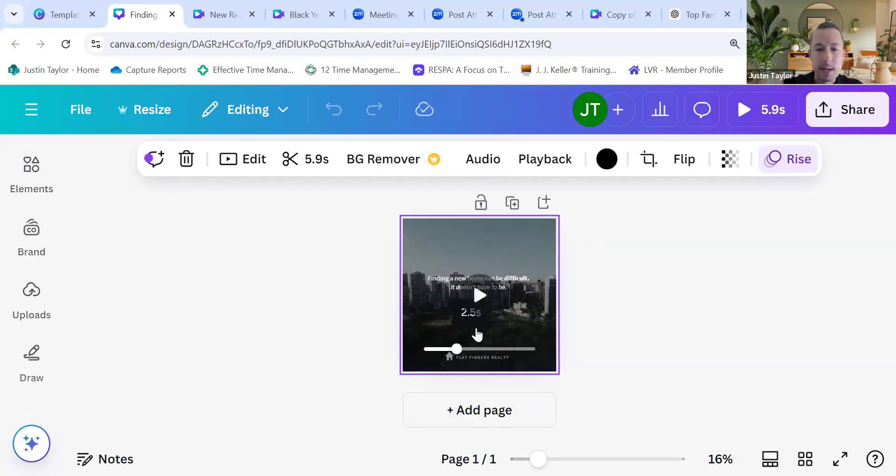
Step: Duplicate the headline text below the original and replace the copy's wording with "5 Ways I Can Help YOU"
left_click(449, 277)
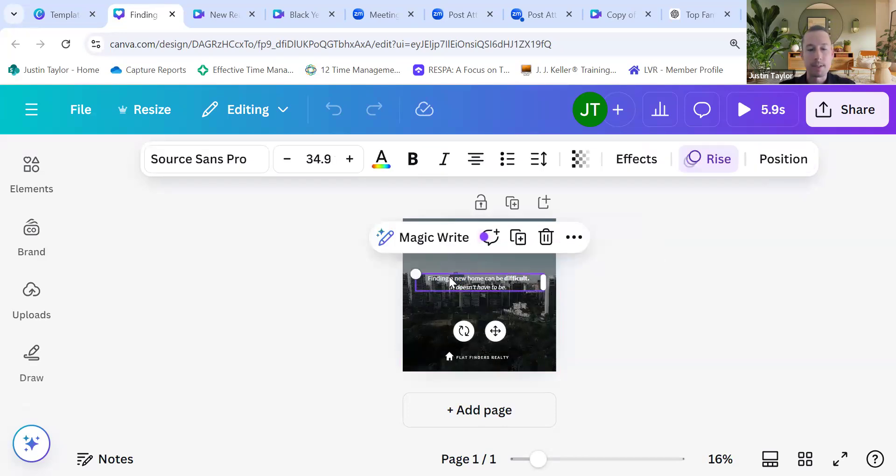
left_click_drag(459, 284, 465, 312)
double_click(464, 311)
key("BackSpace")
type("5 Reasons How")
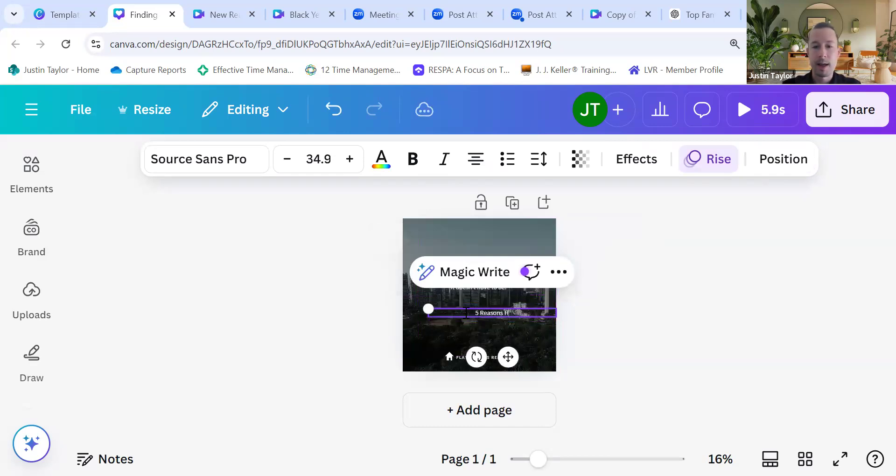
key("BackSpace")
key("BackSpace")
key("BackSpace")
key("BackSpace")
key("BackSpace")
key("BackSpace")
key("BackSpace")
key("BackSpace")
key("BackSpace")
key("BackSpace")
key("BackSpace")
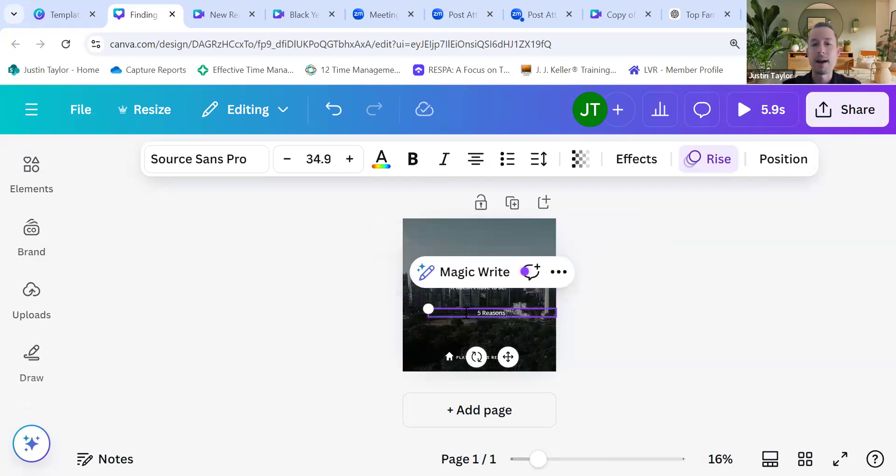
type("Ways I Can He")
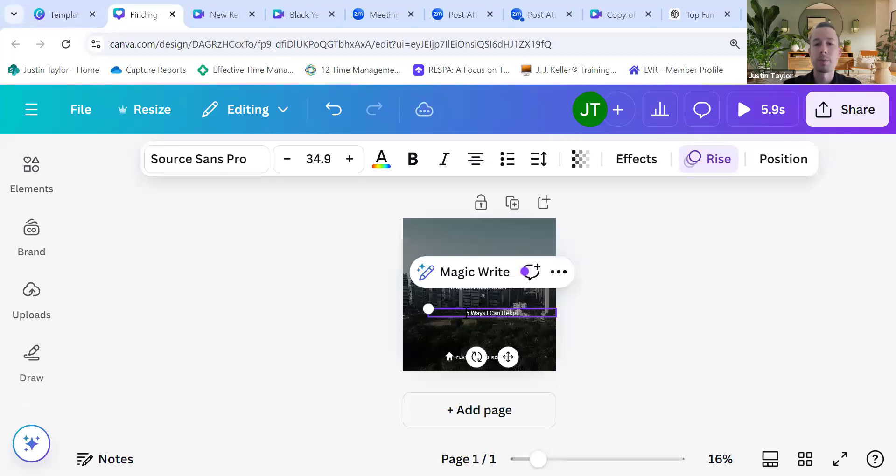
type("lp YOU")
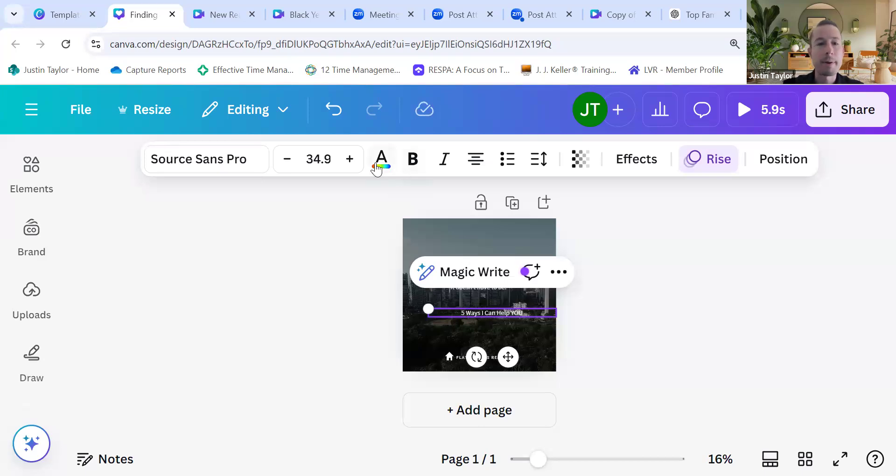
Step: Increase the font size of the "5 Ways I Can Help YOU" text to 44.9
left_click(350, 159)
left_click(350, 159)
left_click(350, 159)
left_click(350, 159)
left_click(350, 159)
left_click(350, 159)
left_click(350, 160)
left_click(350, 159)
left_click(351, 159)
left_click(350, 160)
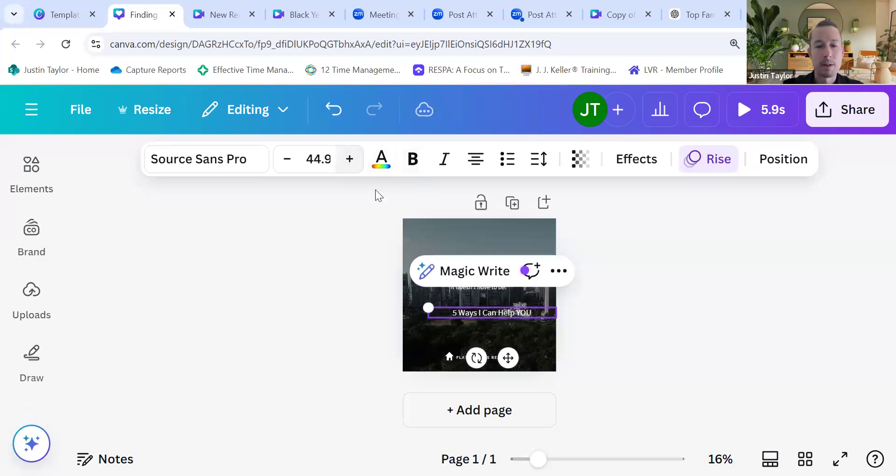
Step: Add "in the caption" as a second line and center the text block just above the realty logo
left_click(541, 313)
type("in the caption")
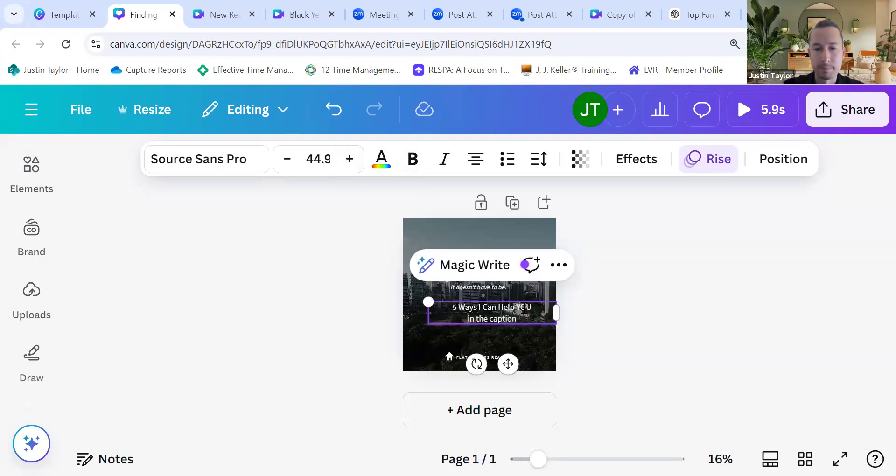
left_click(575, 326)
left_click_drag(499, 322, 489, 332)
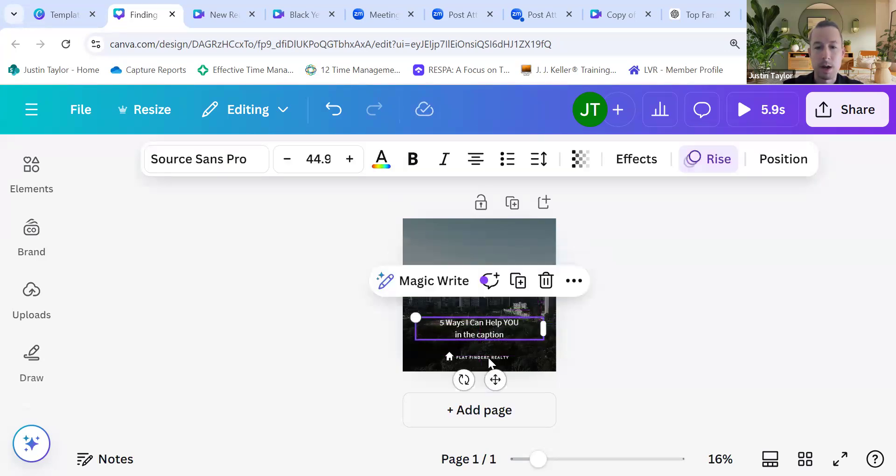
Step: Delete the "FLAT FINDERS REALTY" text and its house icon from the bottom of the design
left_click(474, 359)
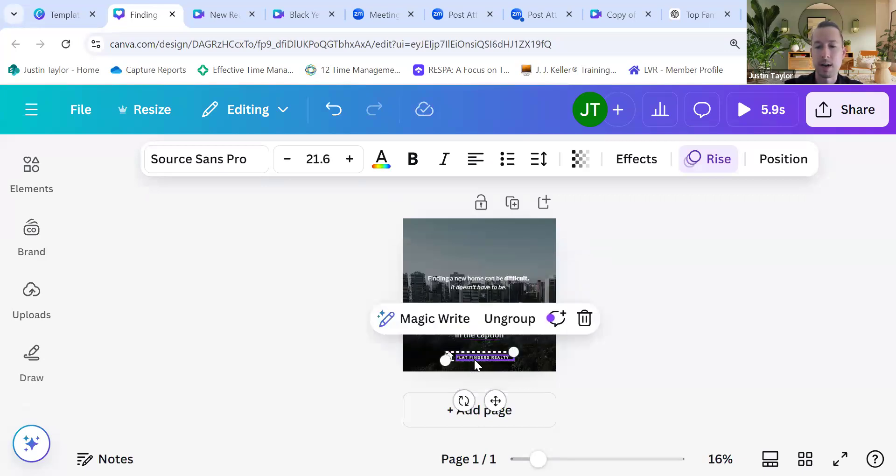
key("Delete")
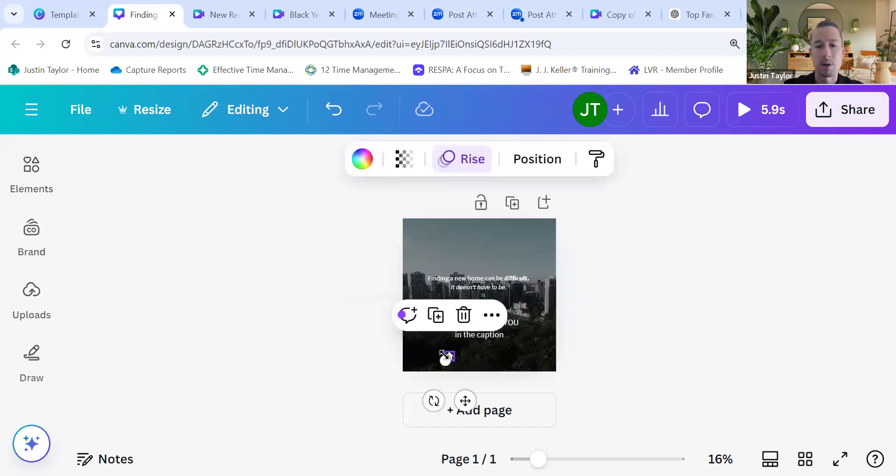
key("Delete")
Step: Move the "5 Ways I Can Help YOU in the caption" text up closer to the headline, keeping it centered
left_click(471, 323)
left_click_drag(472, 333, 475, 323)
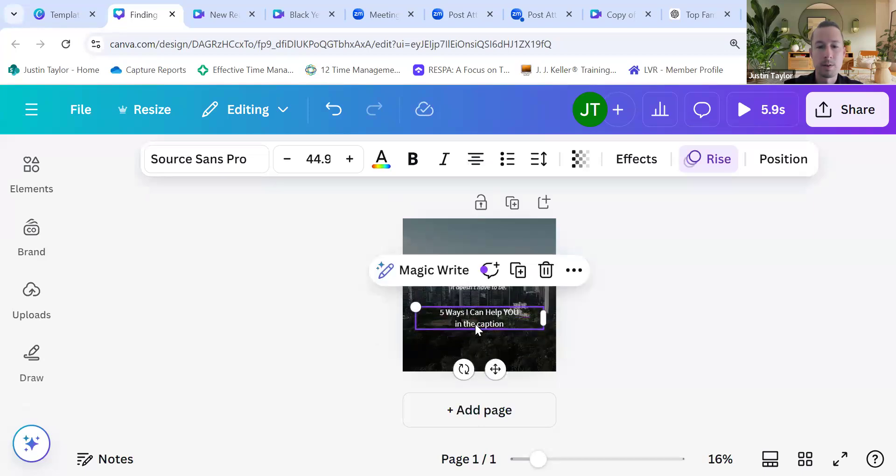
left_click(587, 354)
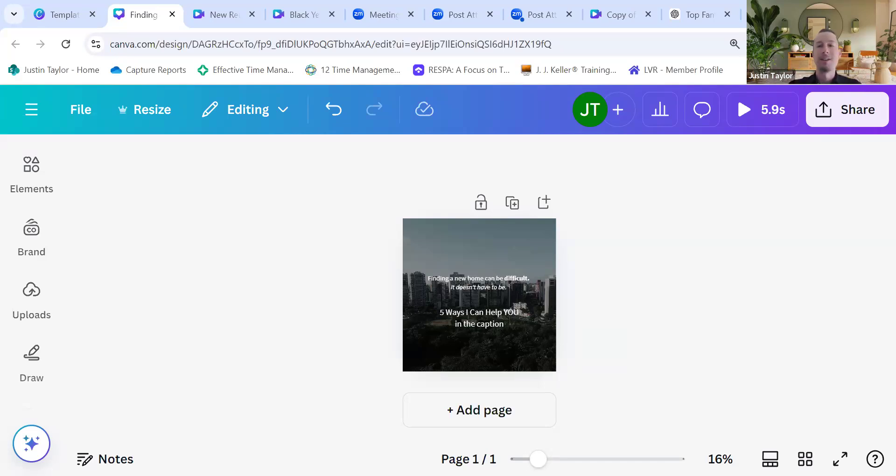
Step: Switch to ChatGPT and start a new chat, rechecking the wording on the Canva design
left_click(703, 16)
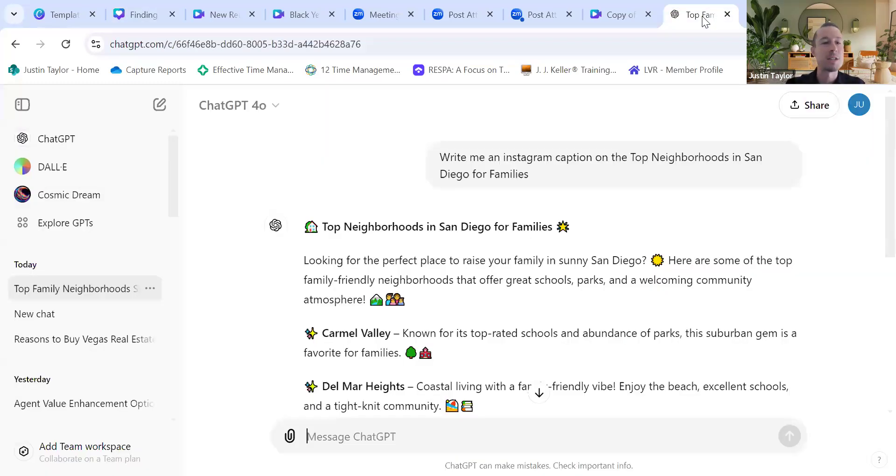
left_click(610, 3)
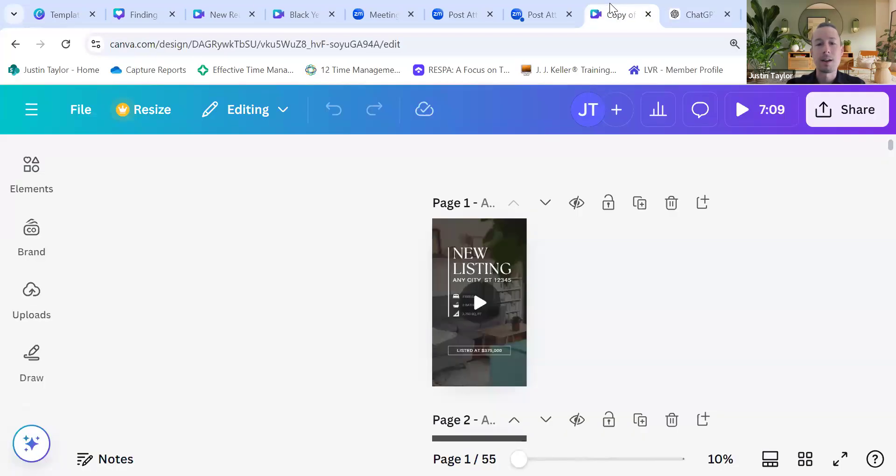
left_click(137, 14)
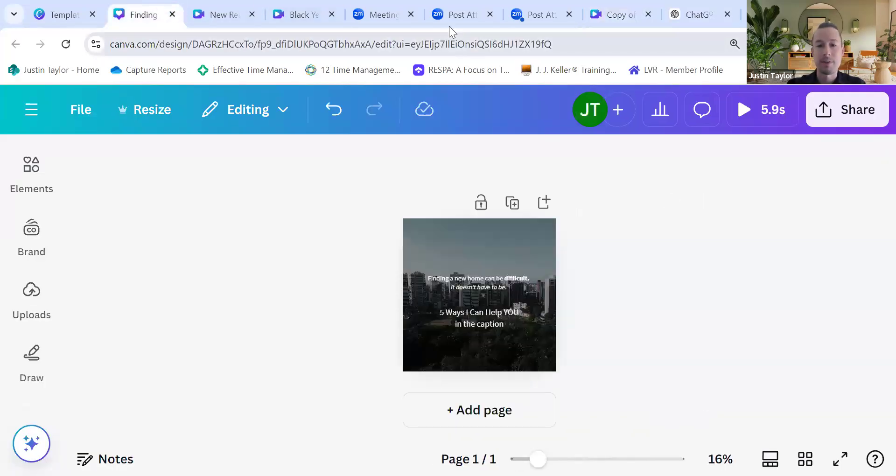
left_click(685, 16)
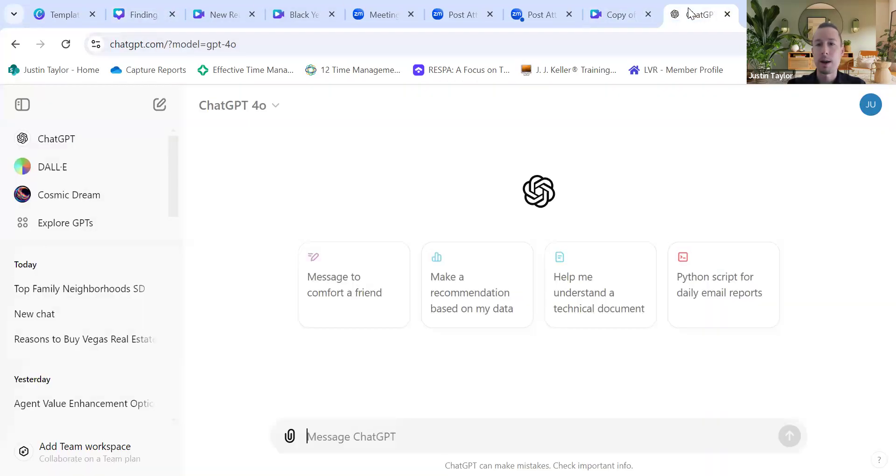
Step: Submit the prompt "Give me 5 ways I can help buyers looking to buy in san diego and make it into an instagram caption"
type("Give me ")
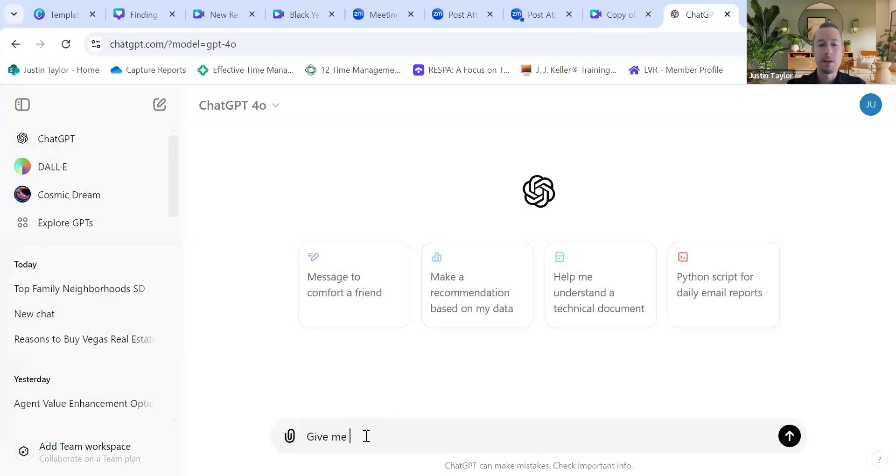
type("5 ways I can ")
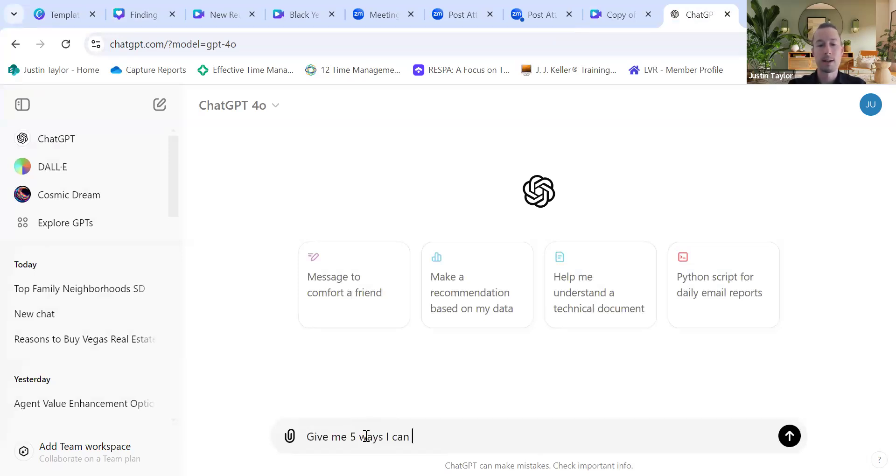
type("help buyers look")
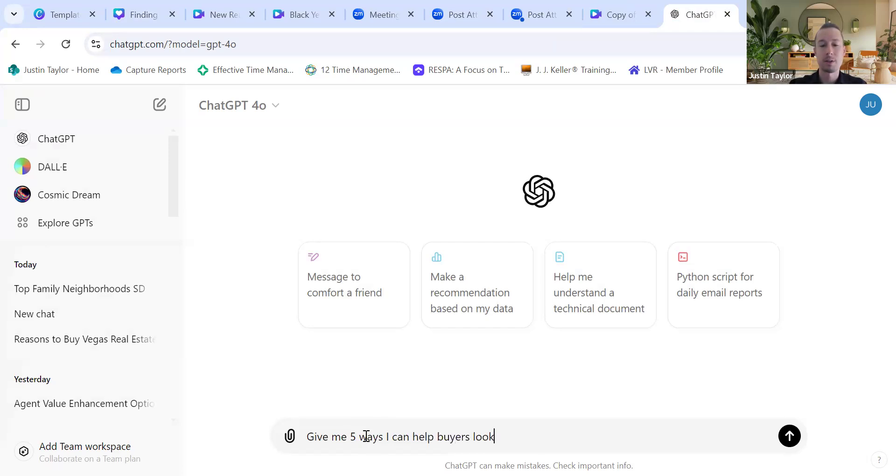
type("ing to buy in san diego and make it into a")
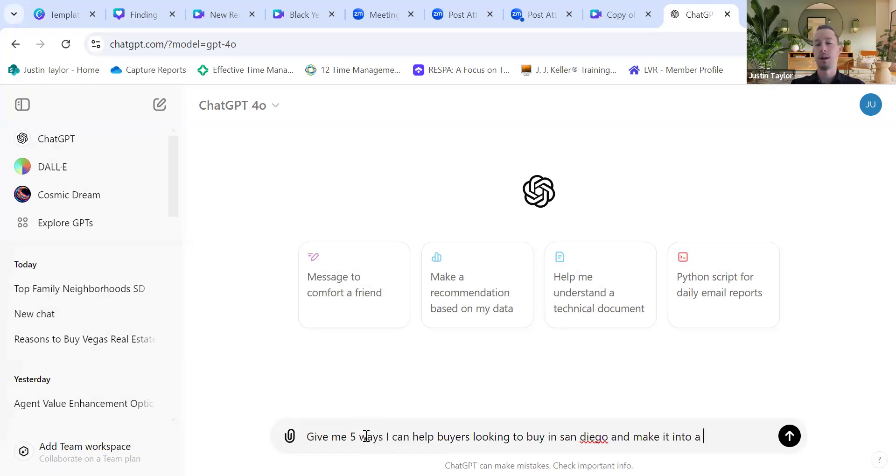
type("n instagram")
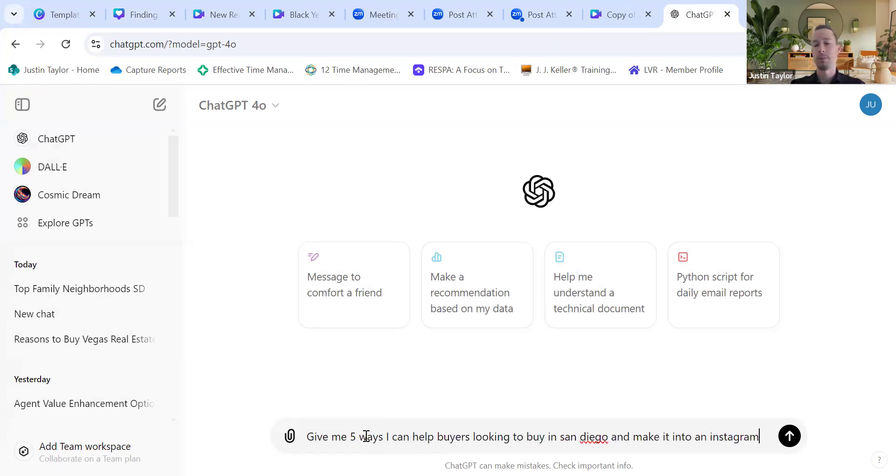
type(" caption")
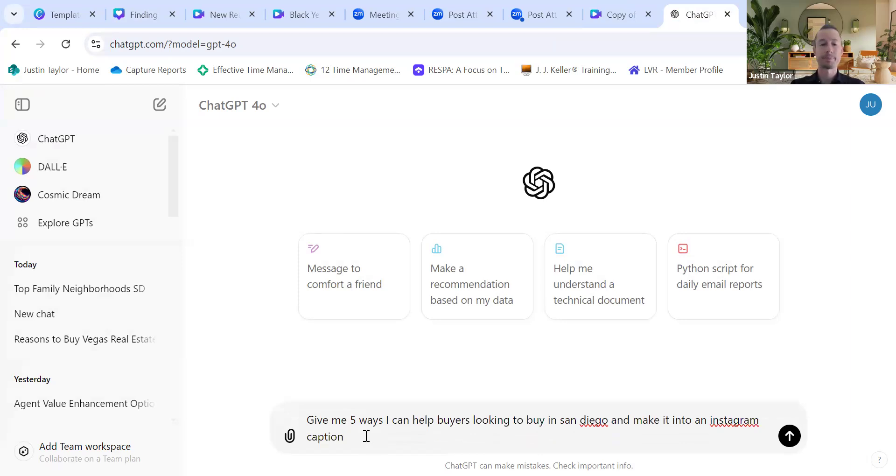
key("Return")
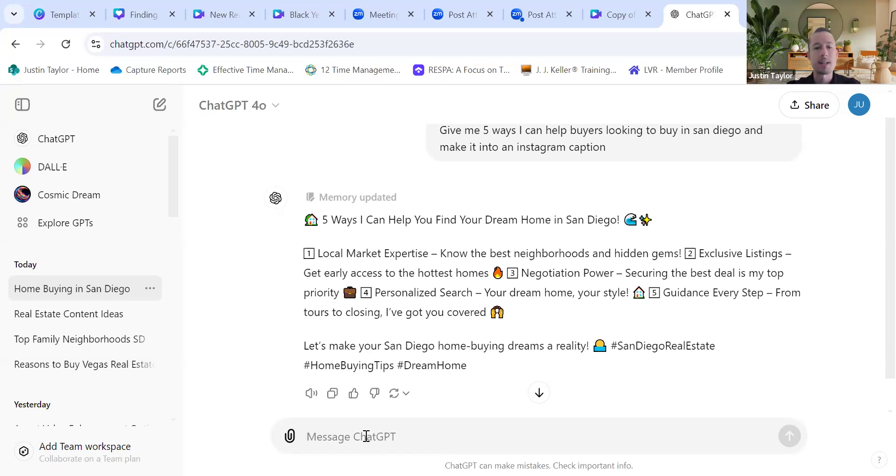
Step: Compare the Canva design with the generated Instagram caption in ChatGPT, highlighting the full caption text
left_click(606, 21)
left_click(143, 15)
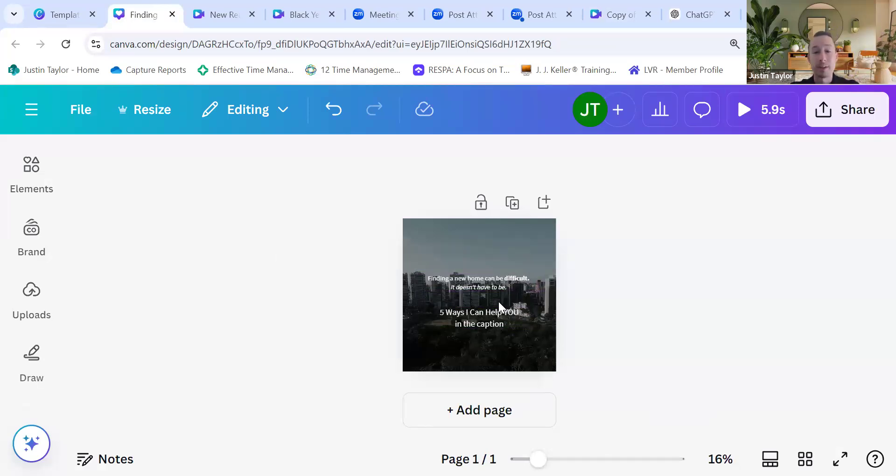
left_click(703, 6)
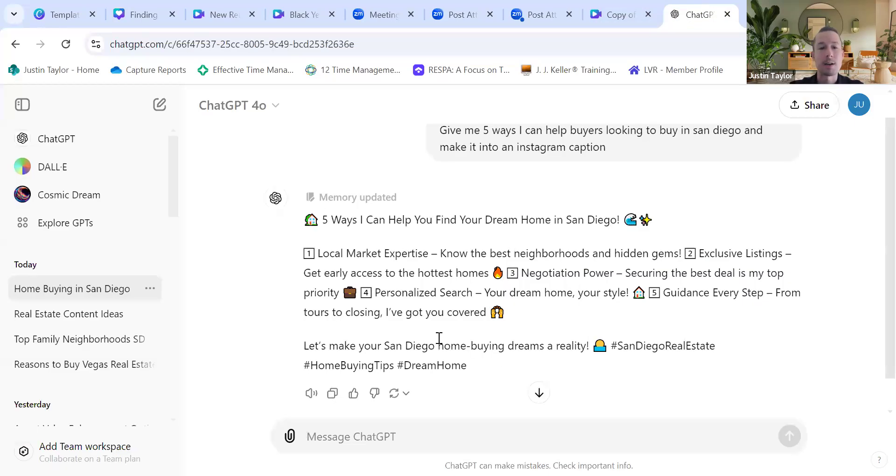
left_click_drag(468, 367, 292, 219)
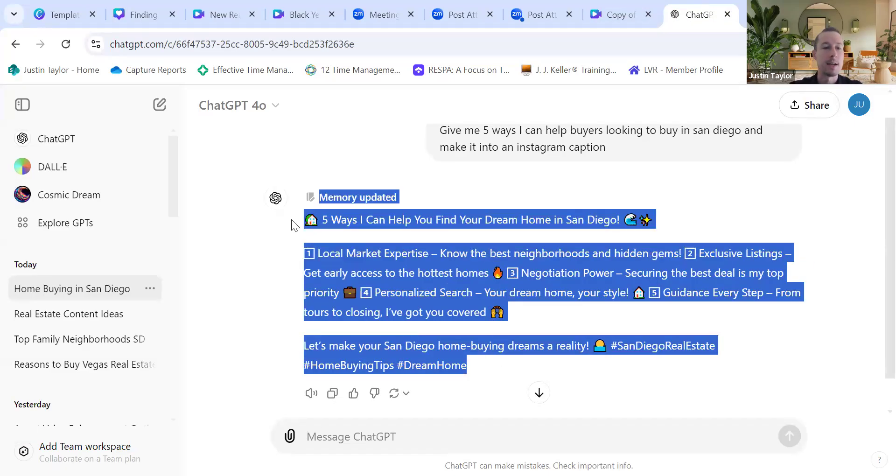
left_click(242, 264)
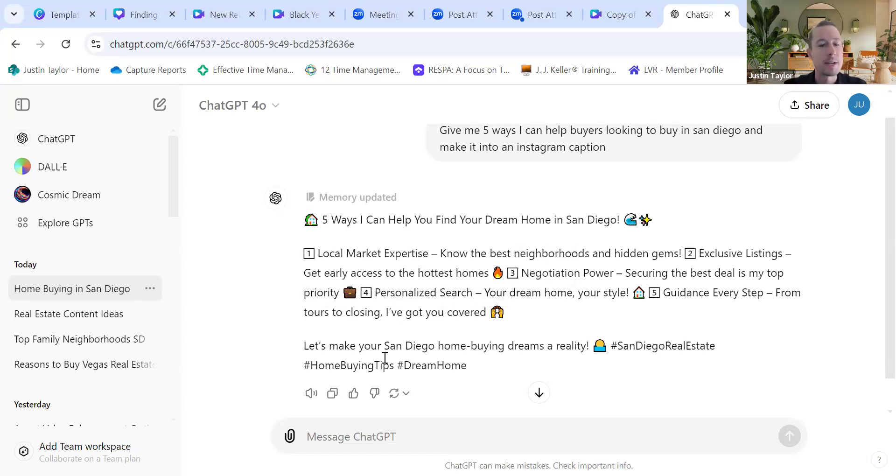
left_click_drag(480, 367, 301, 221)
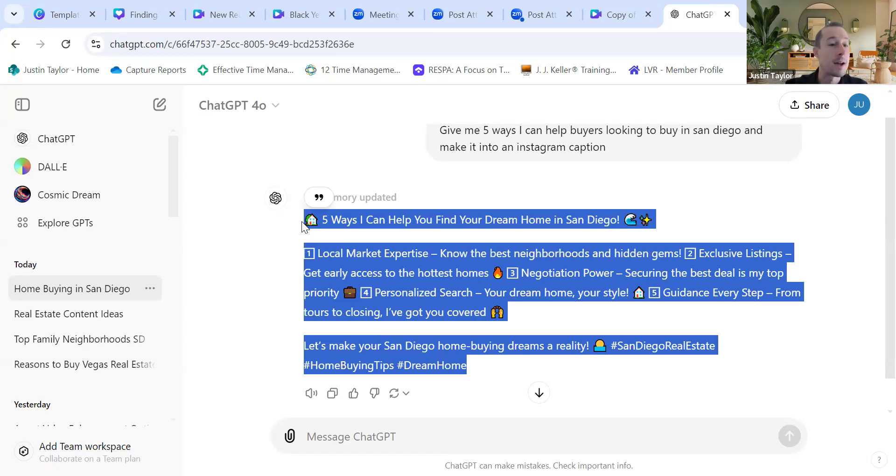
left_click(339, 268)
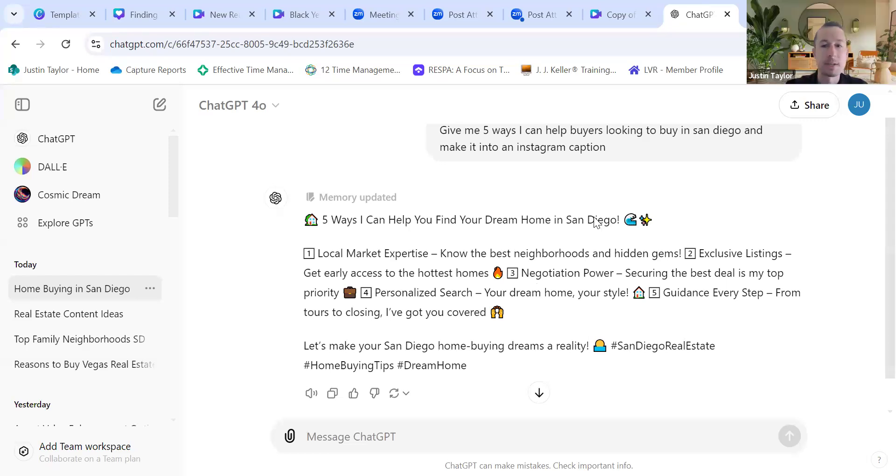
scroll(625, 182, "down", 1)
scroll(624, 124, "up", 3)
Step: Switch back to the Canva real estate quote design and return to the Canva home page
left_click(611, 14)
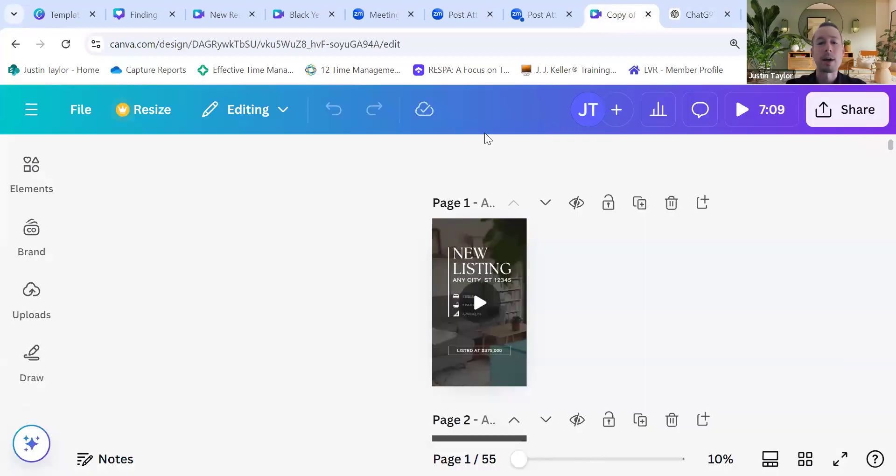
left_click(151, 4)
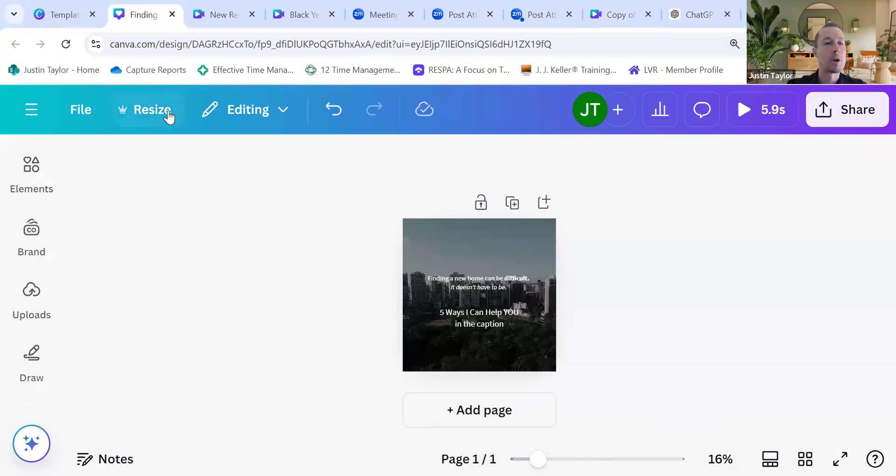
left_click(31, 122)
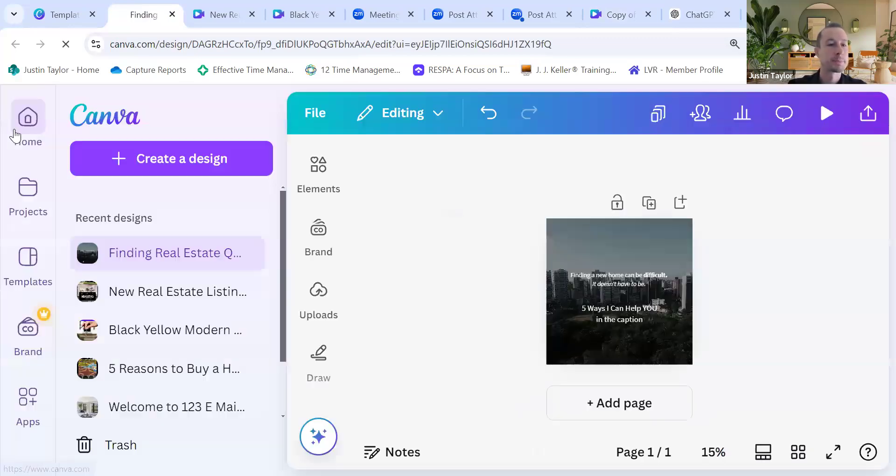
left_click(13, 132)
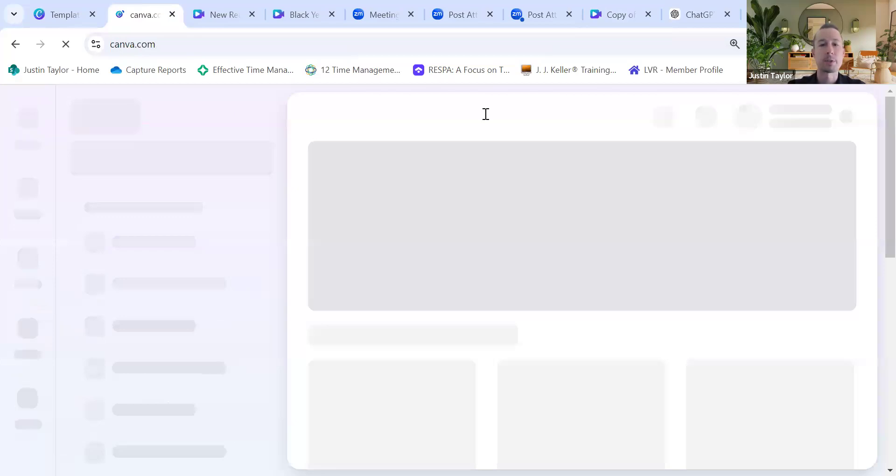
Step: Search the Canva Templates for "real estate videos" and look over the results
left_click(432, 114)
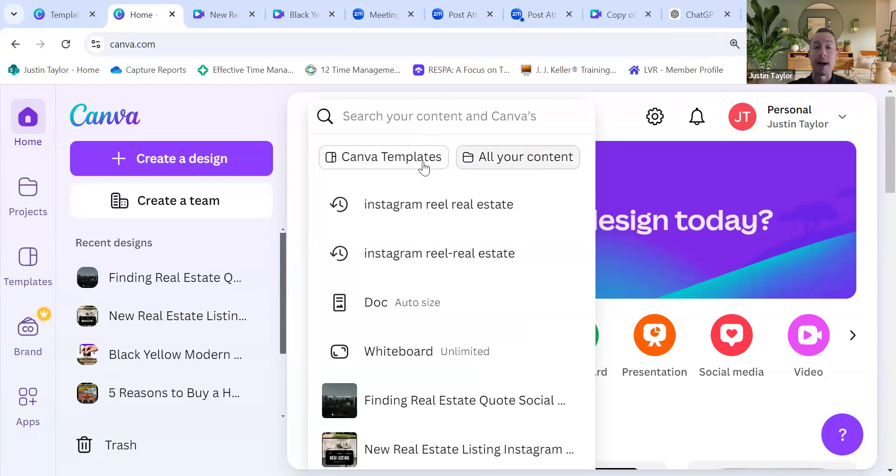
left_click(380, 164)
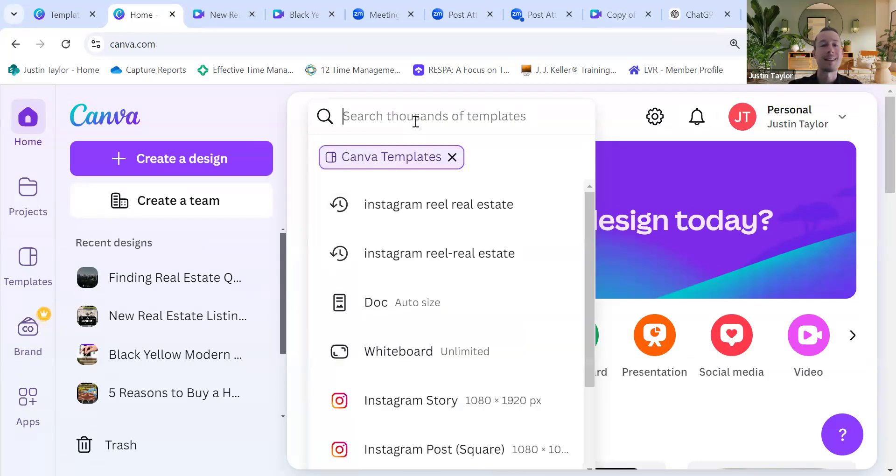
type("real estate videos")
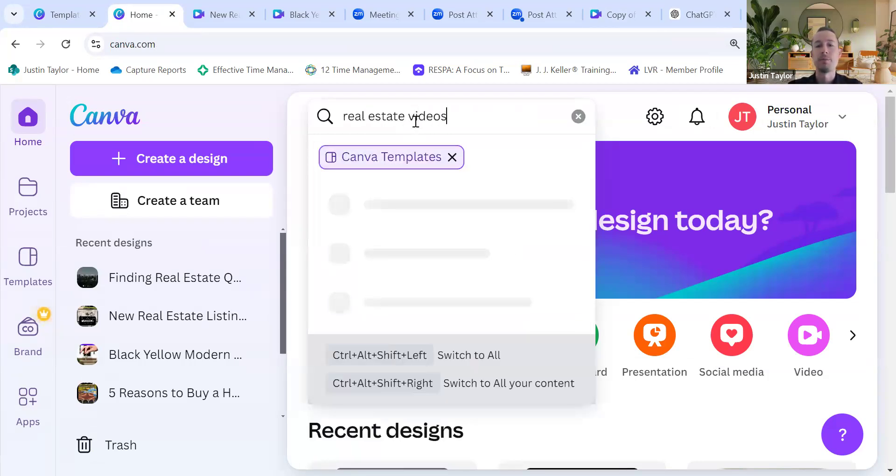
key("Return")
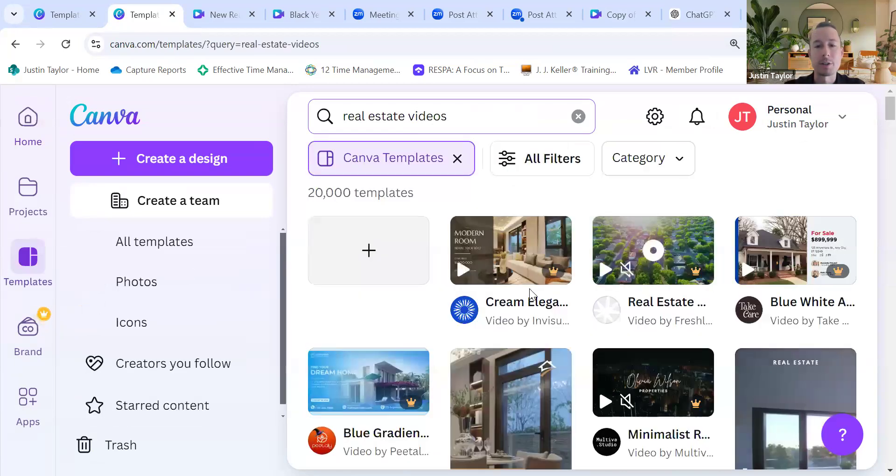
scroll(529, 288, "down", 5)
scroll(529, 288, "up", 3)
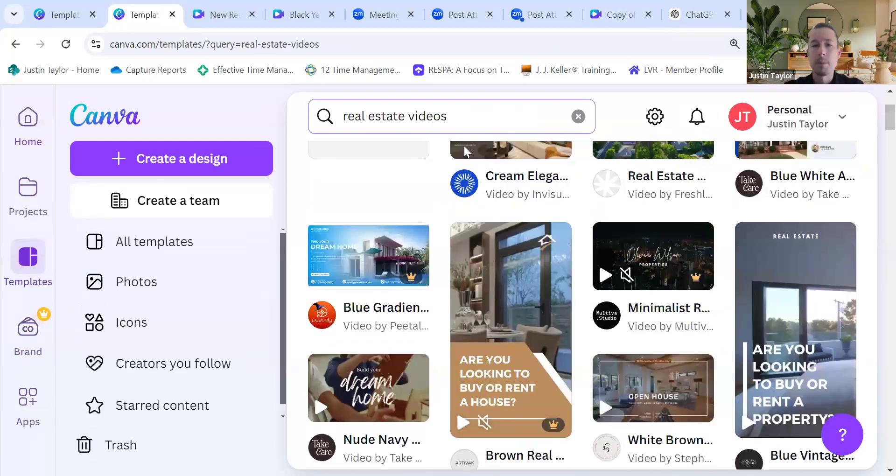
Step: Change the template search to "real estate reels"
scroll(464, 146, "up", 2)
left_click_drag(453, 117, 409, 118)
type("ree")
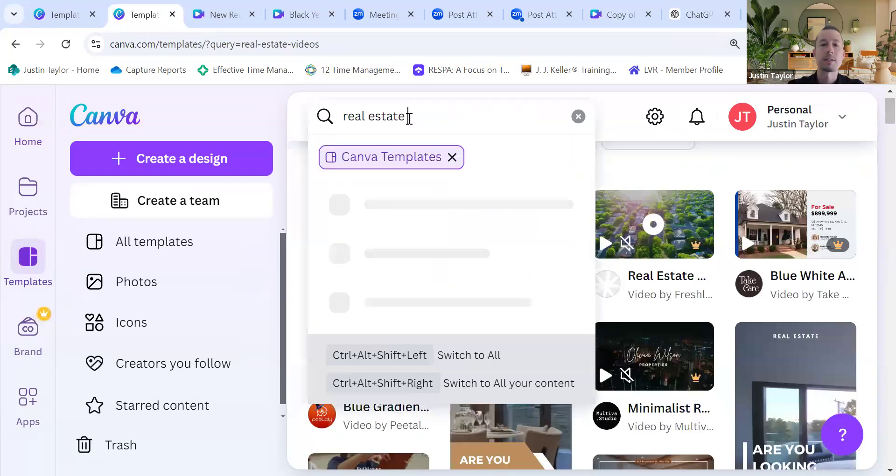
type("ls")
key("Return")
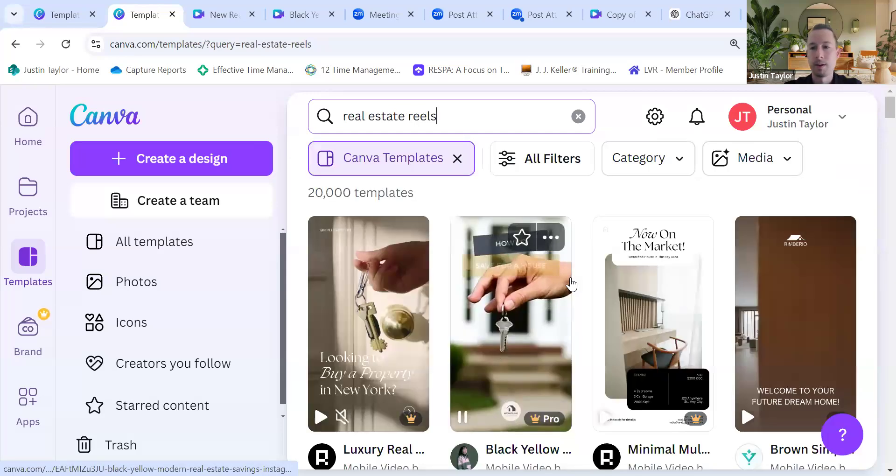
Step: Examine the real estate reel templates for usable video designs
scroll(572, 284, "down", 10)
scroll(571, 285, "down", 5)
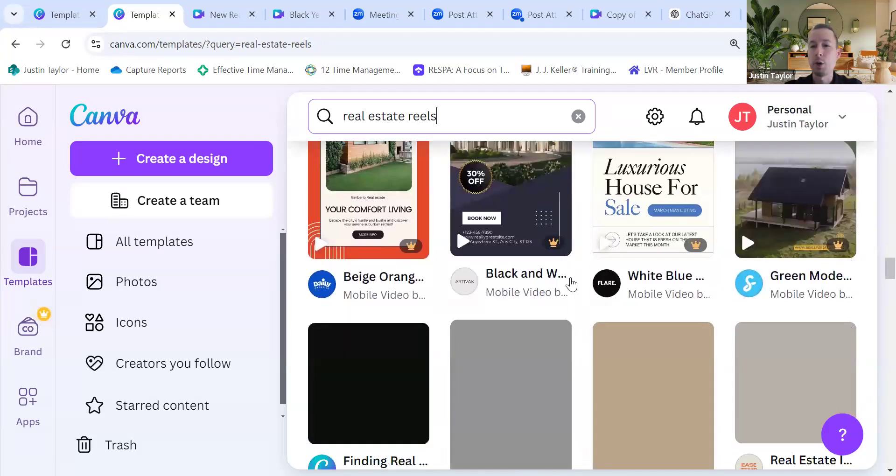
scroll(571, 285, "down", 3)
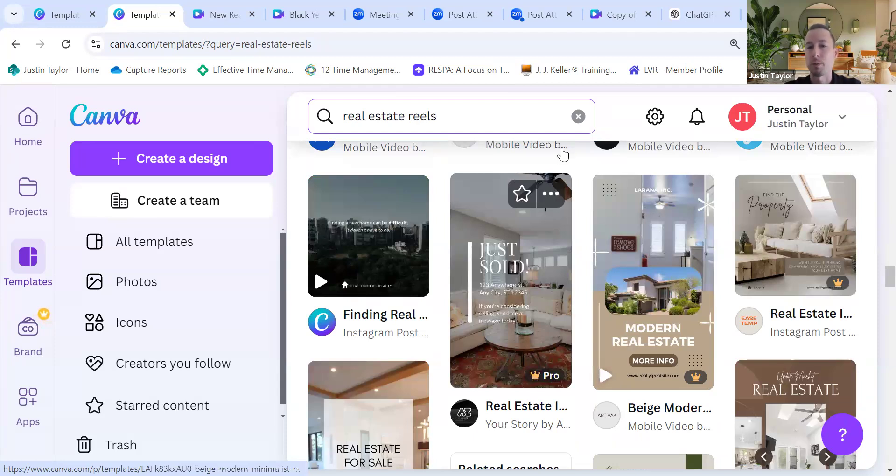
scroll(569, 168, "up", 10)
mouse_move(551, 238)
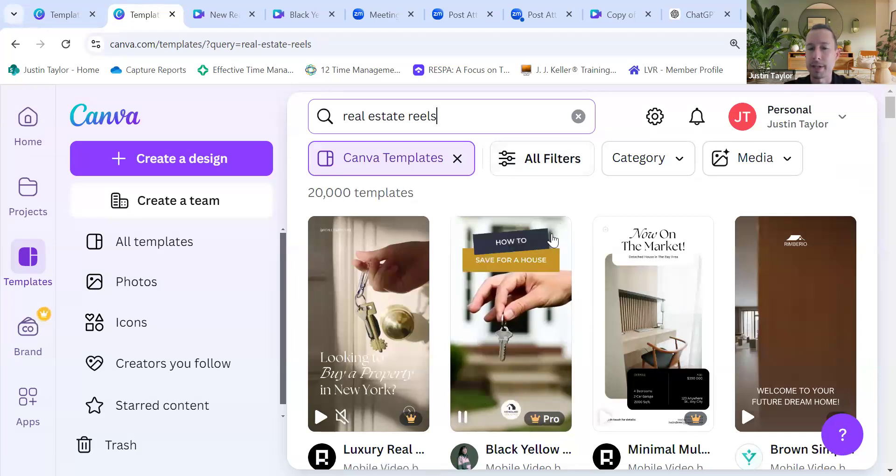
scroll(551, 233, "down", 10)
scroll(552, 236, "up", 10)
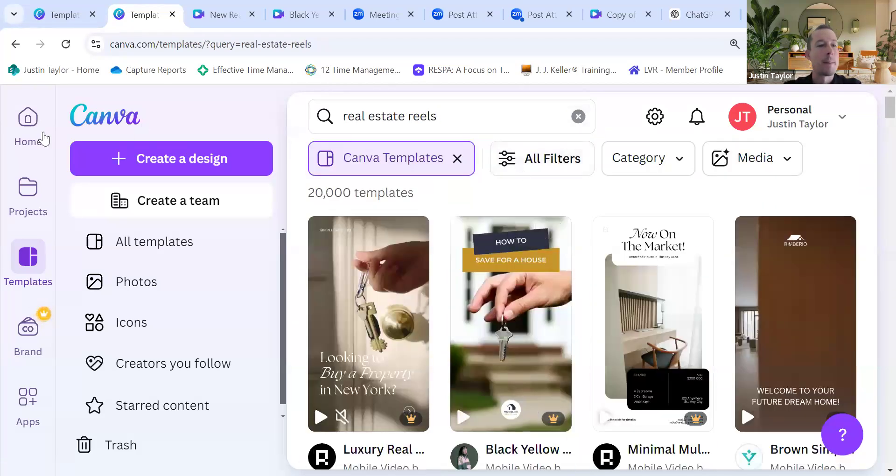
Step: Return to the Canva home page and create a blank Instagram Reel design
left_click(29, 125)
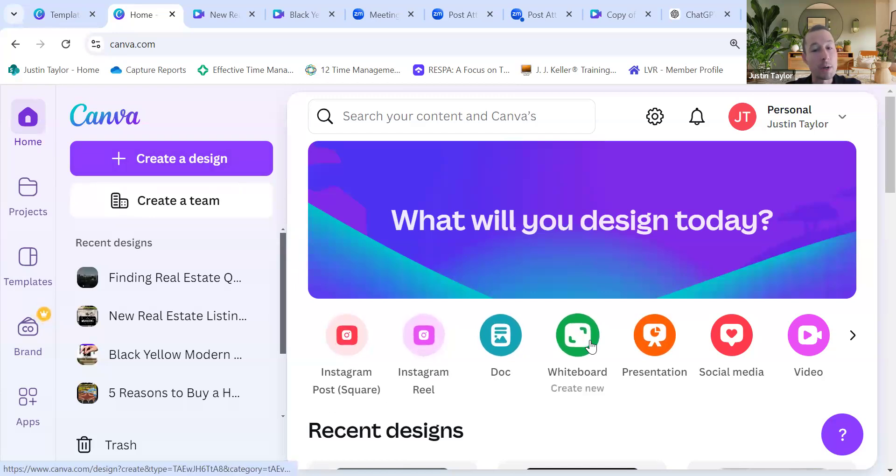
scroll(431, 349, "down", 3)
scroll(428, 348, "up", 3)
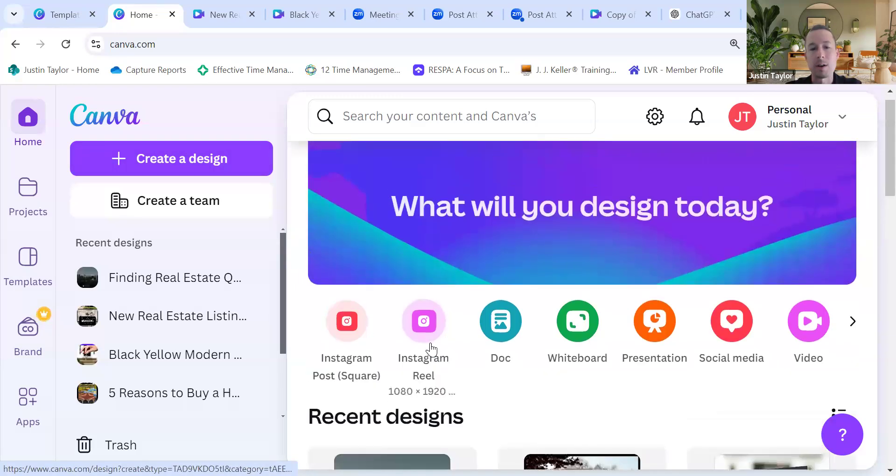
left_click(422, 337)
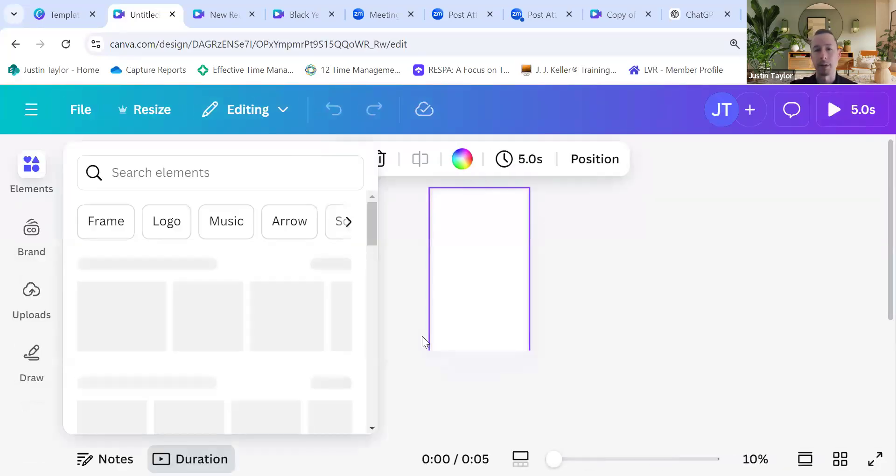
left_click(402, 277)
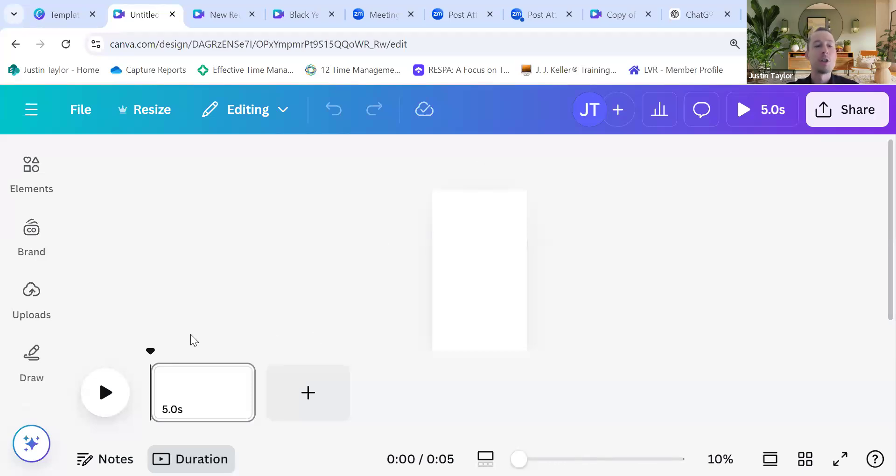
Step: Start Magic Design for Video from the quick actions of the blank reel, glancing at the ChatGPT caption first
left_click(40, 199)
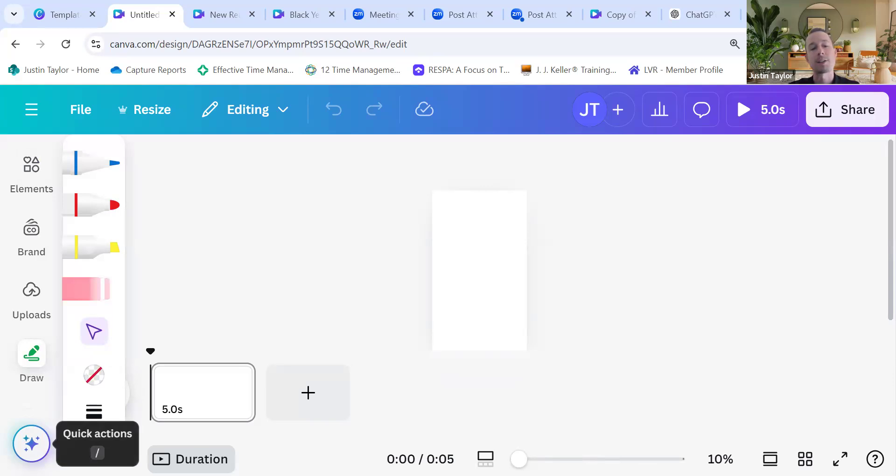
left_click(26, 447)
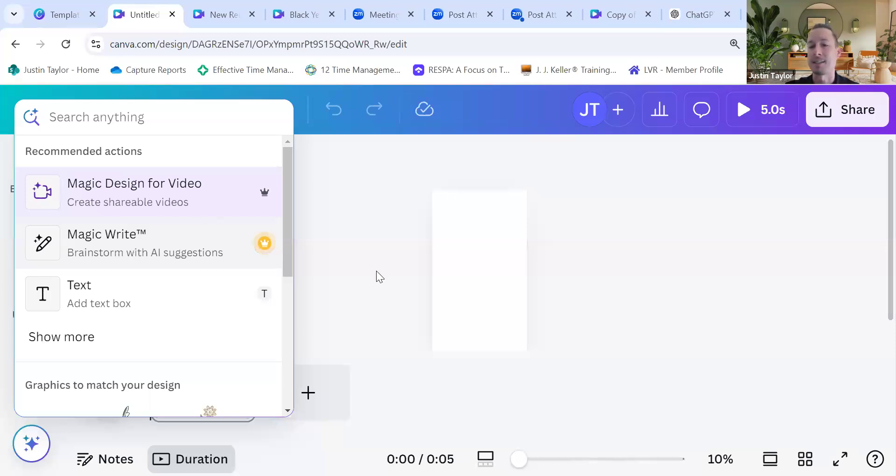
key("ctrl+9")
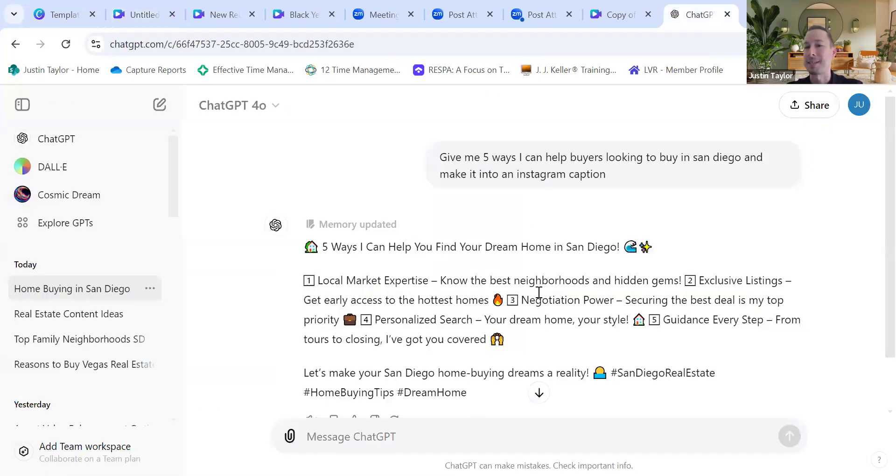
left_click(120, 20)
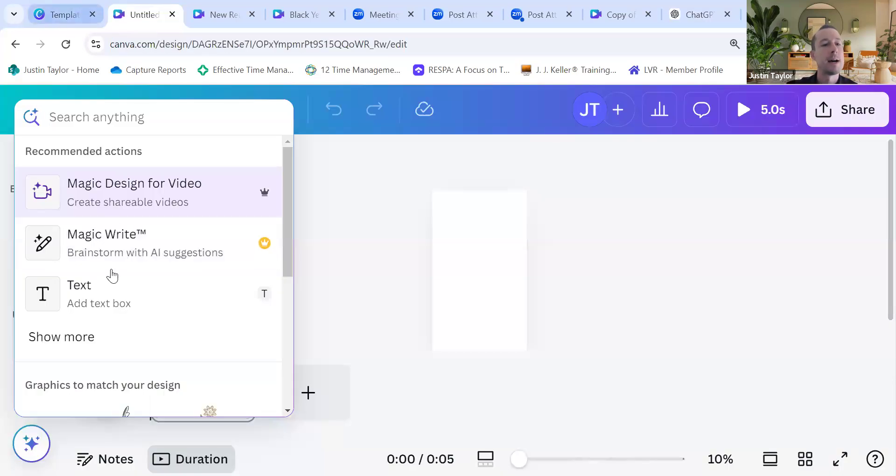
left_click(103, 193)
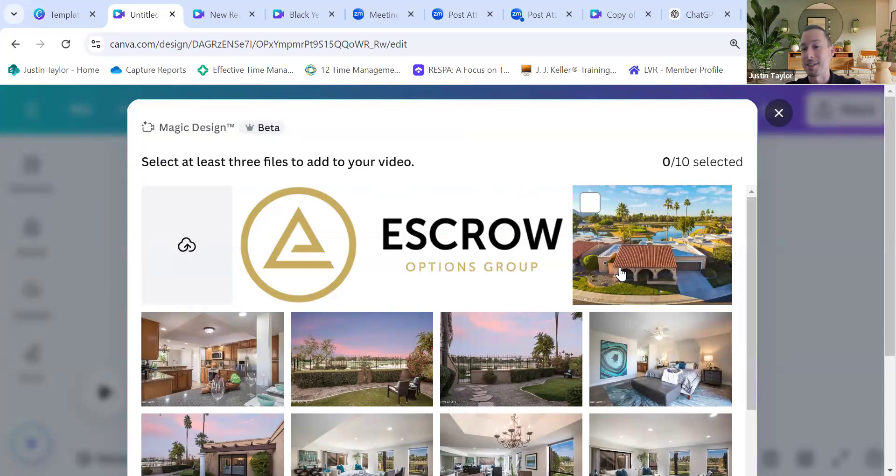
Step: Select ten property photos for the Magic Design video, covering the house exterior, kitchen, backyard, bedroom, patio and living areas, leaving out the logo
scroll(477, 296, "down", 2)
scroll(508, 279, "up", 2)
scroll(509, 278, "down", 5)
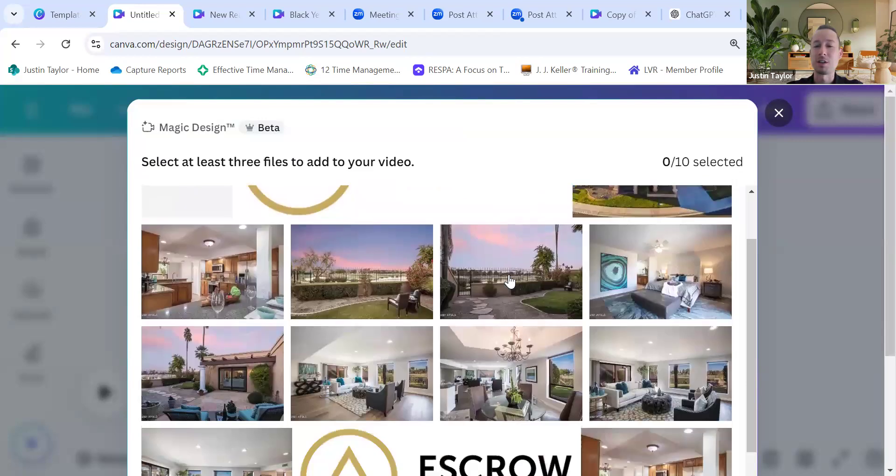
scroll(509, 281, "down", 1)
scroll(509, 280, "up", 5)
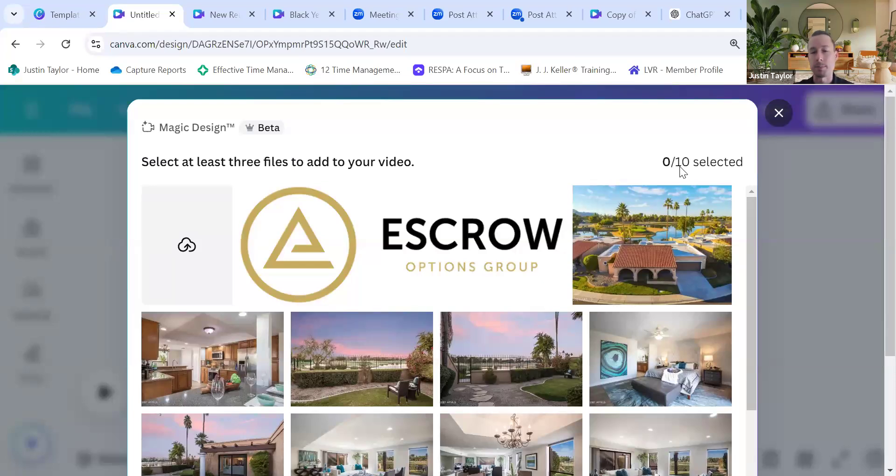
left_click(159, 330)
left_click(308, 331)
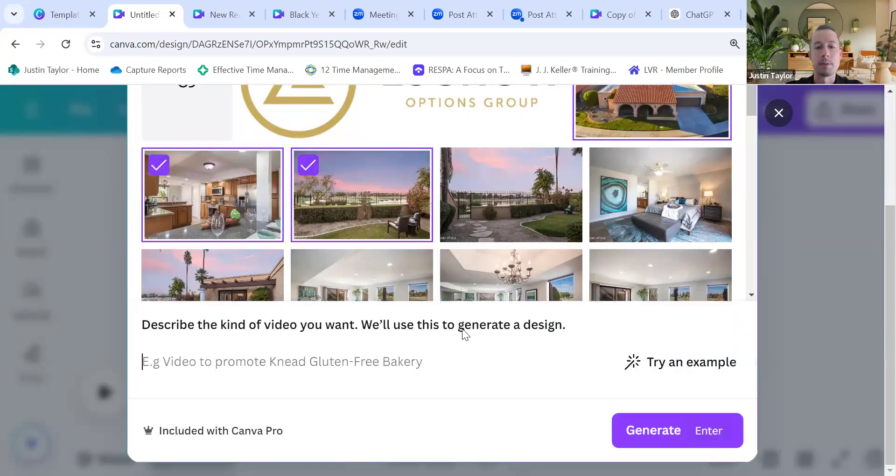
left_click(458, 166)
left_click(607, 165)
left_click(159, 265)
left_click(307, 269)
left_click(458, 267)
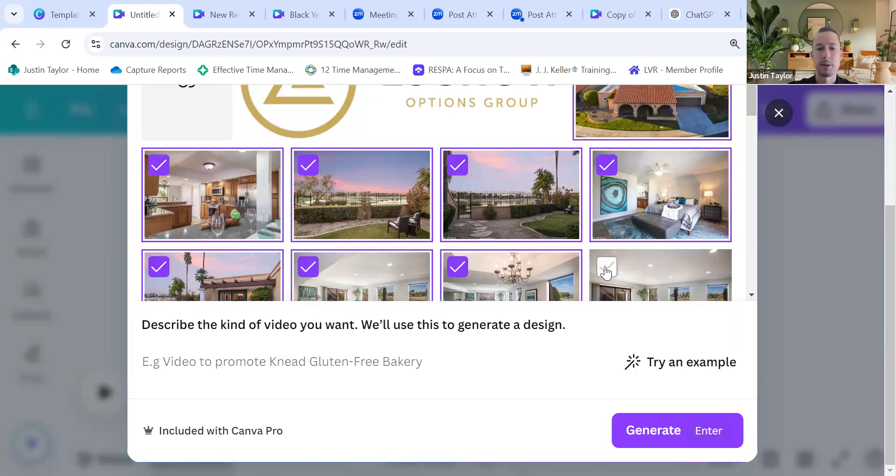
left_click(605, 270)
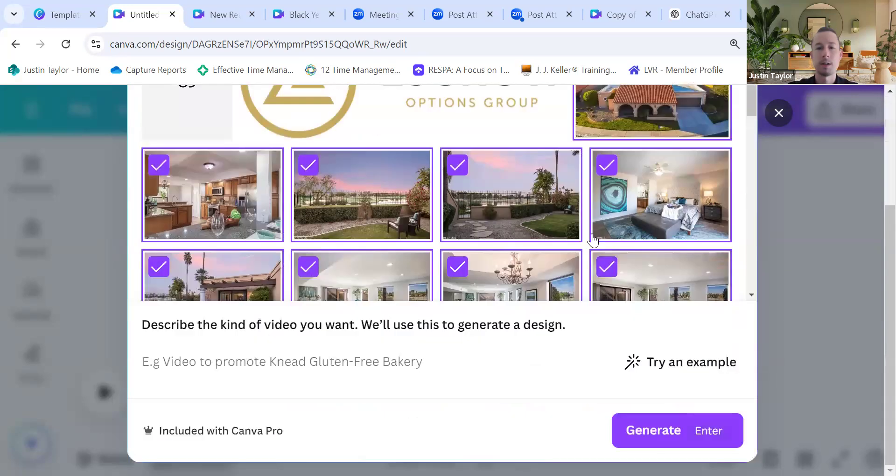
scroll(592, 242, "down", 3)
left_click(159, 198)
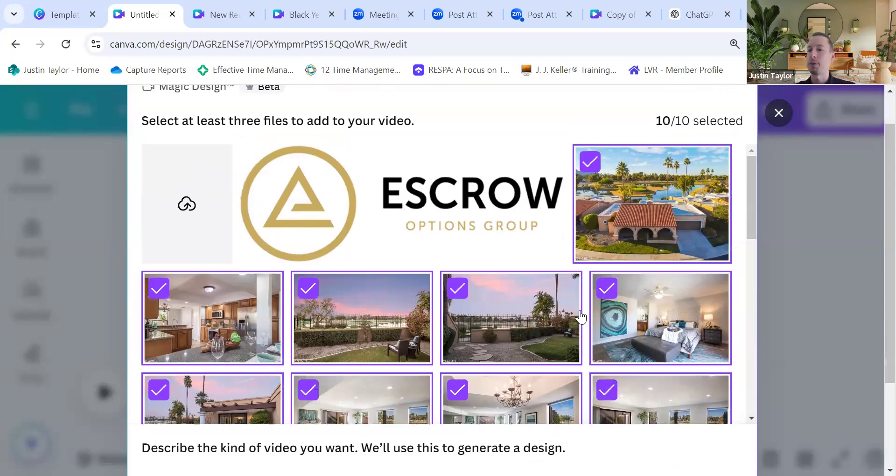
Step: Look over the remaining uploaded files and begin editing the video description
scroll(581, 318, "down", 10)
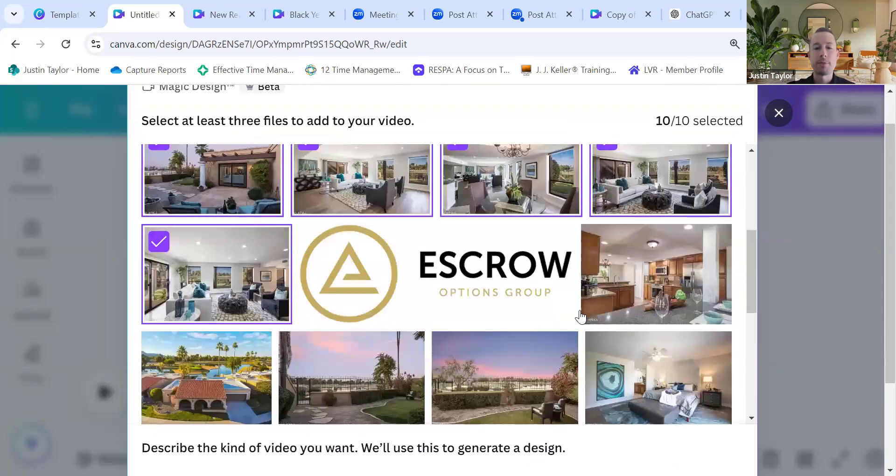
scroll(580, 317, "down", 5)
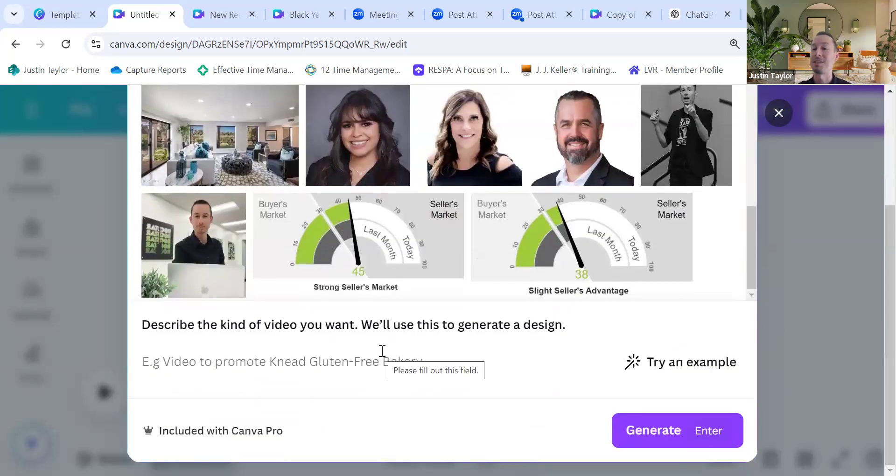
left_click(255, 372)
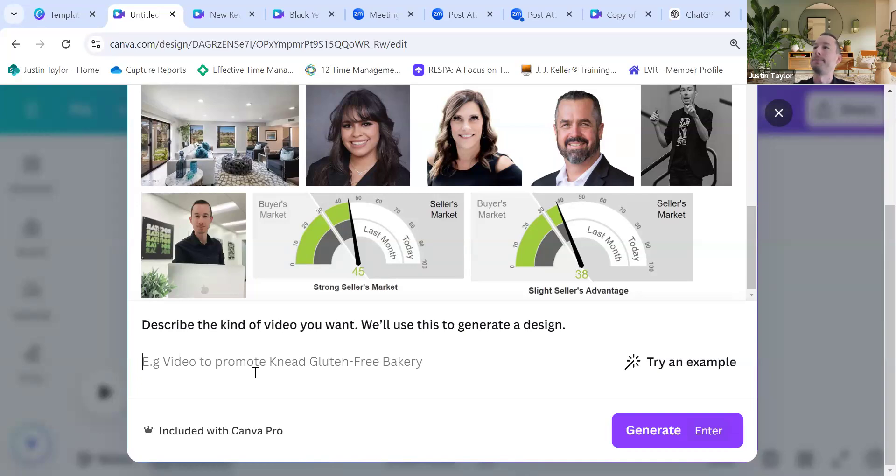
type("7 Reas")
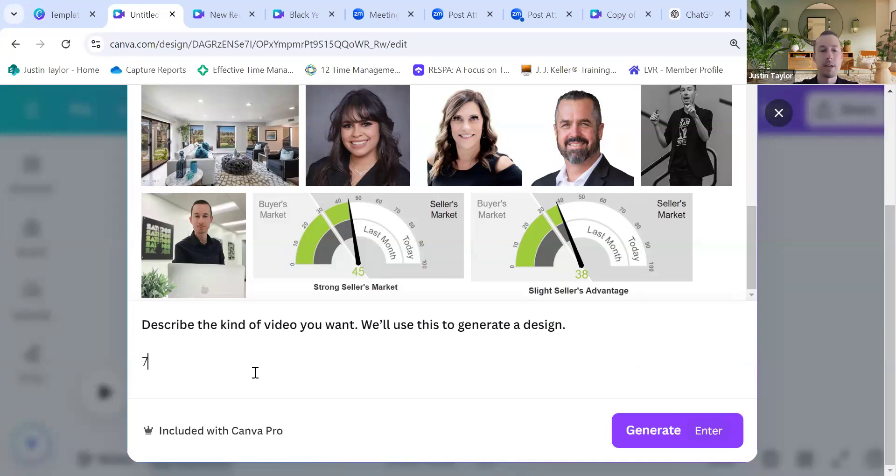
key("BackSpace")
key("BackSpace")
key("BackSpace")
key("BackSpace")
key("BackSpace")
key("BackSpace")
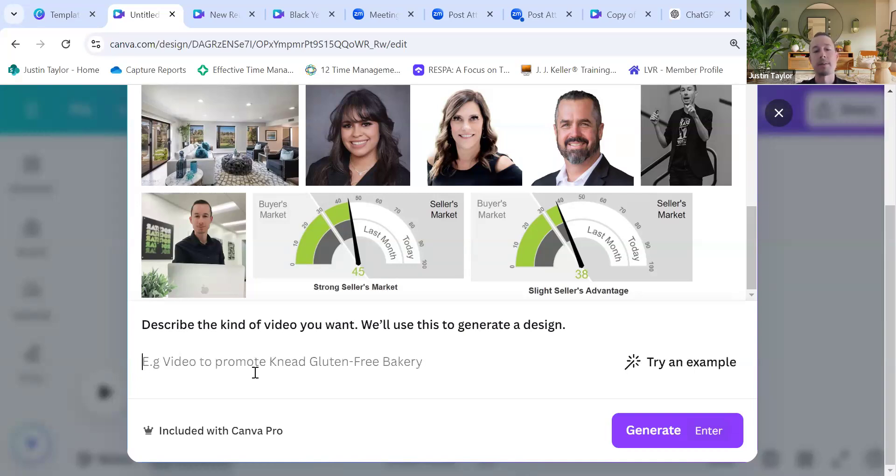
Step: Describe the video as a new listing, entering the property's street address, city and state
scroll(255, 372, "up", 10)
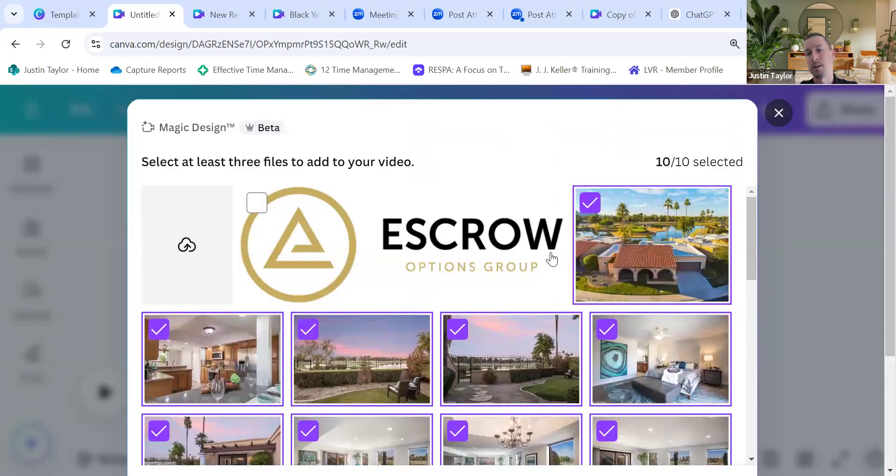
scroll(551, 257, "down", 10)
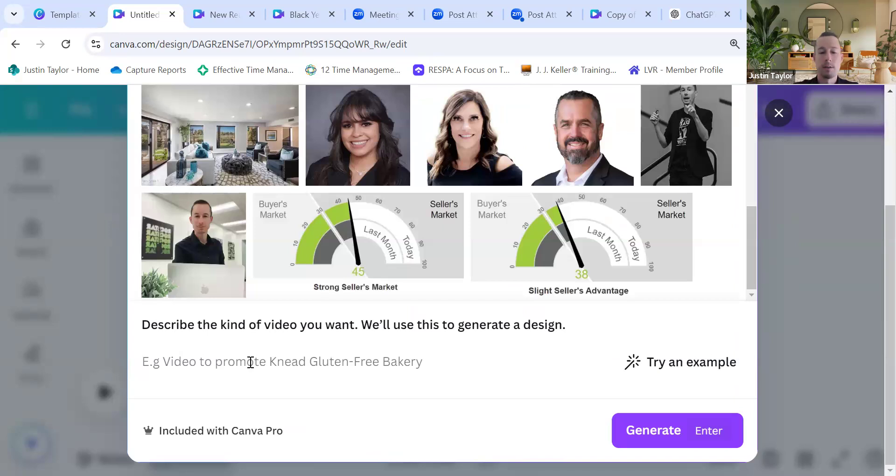
type("New listing for 123")
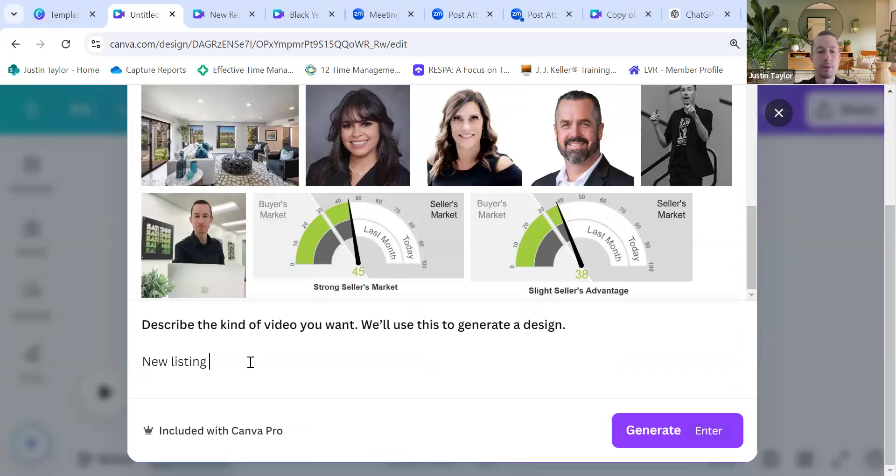
type(" E ")
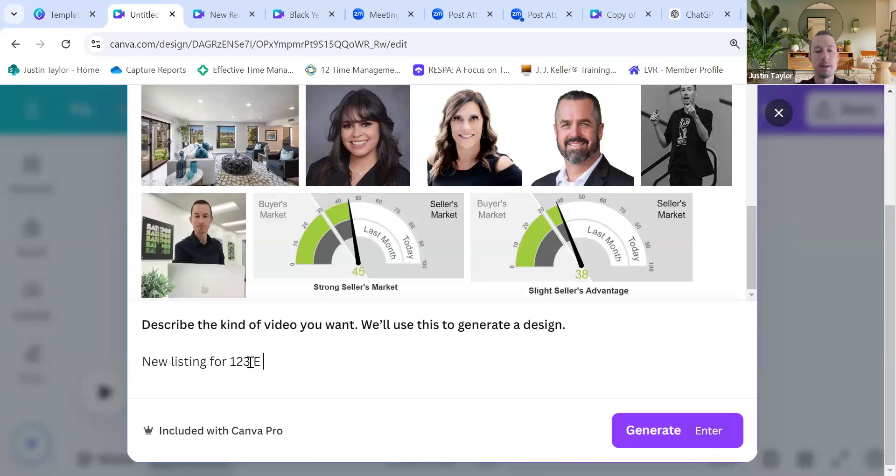
type("Main Street S")
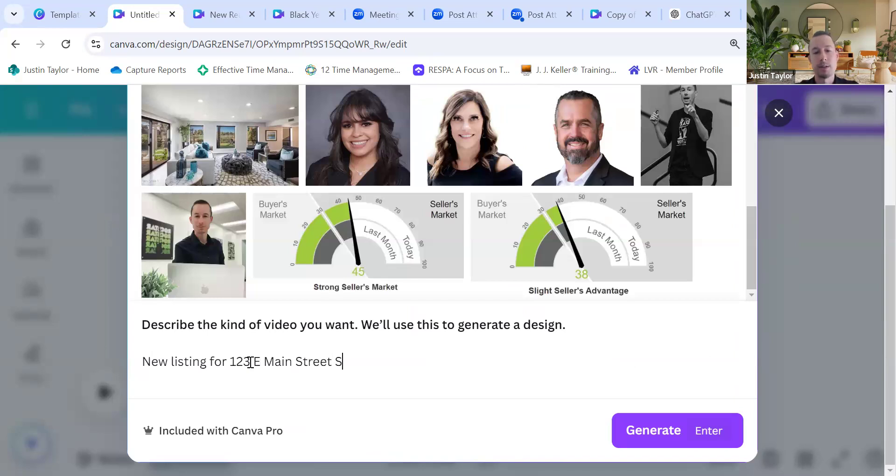
type("an Diego Calif")
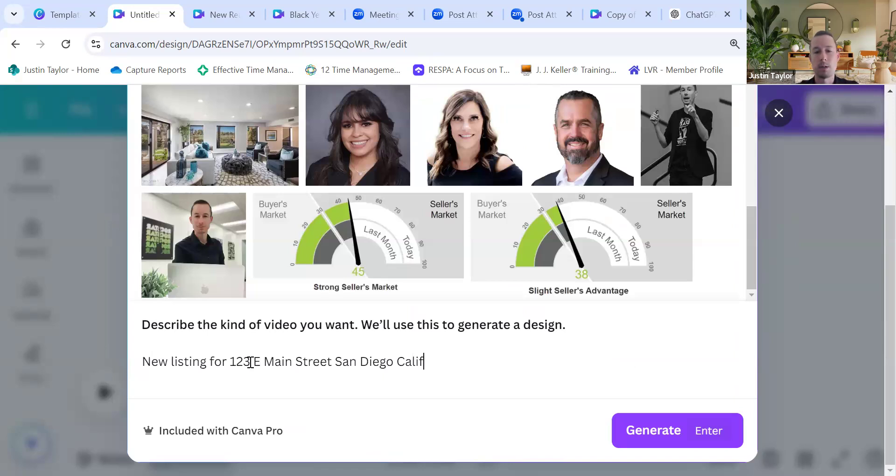
type("ornia. ")
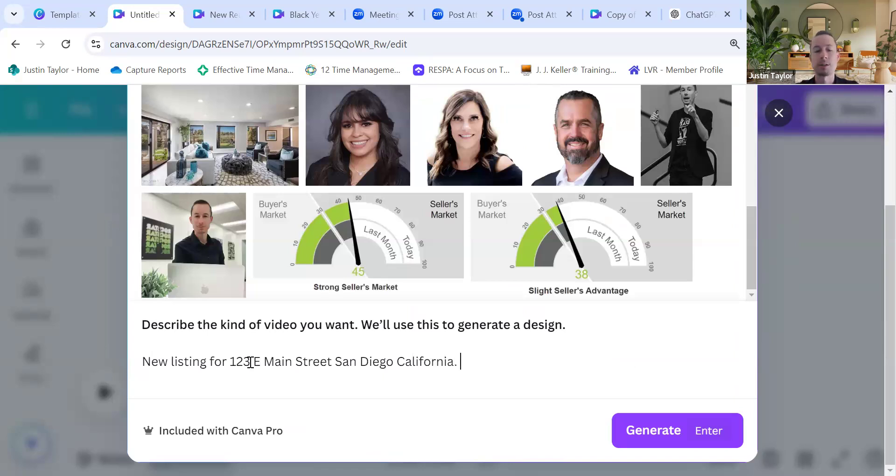
Step: Add "3 bed 2 bath. Ocean views. Great parking." to the video description
type("3 bed ")
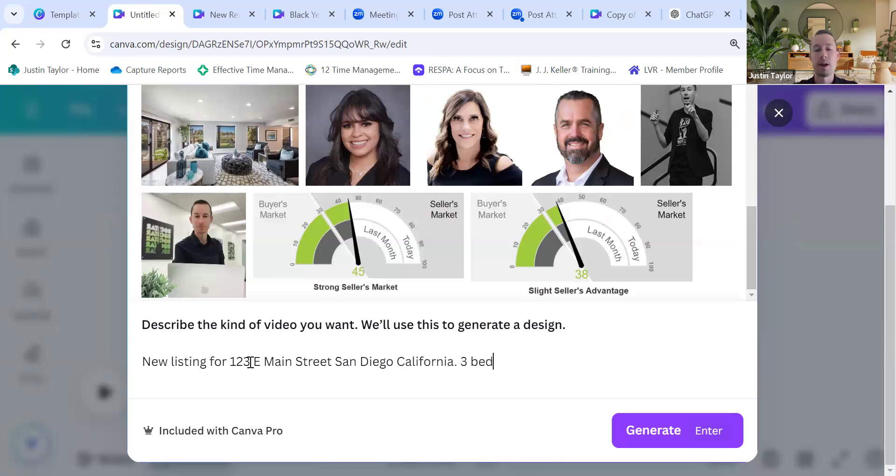
type("2 bath")
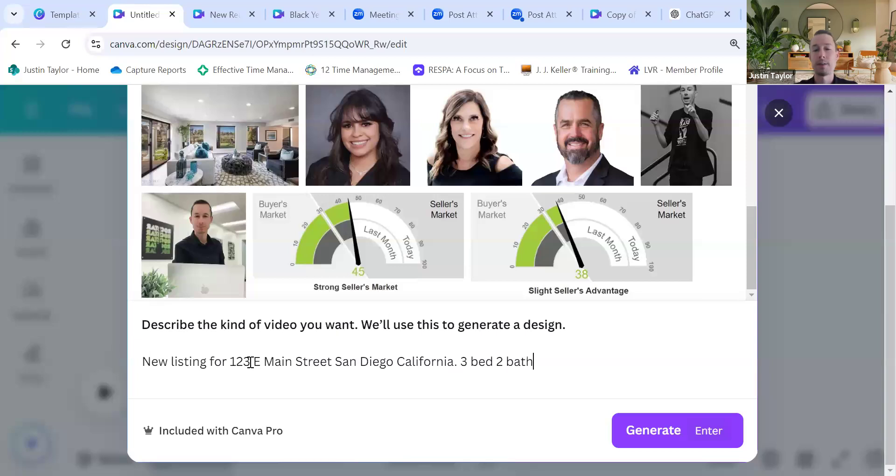
type(". Ocean views")
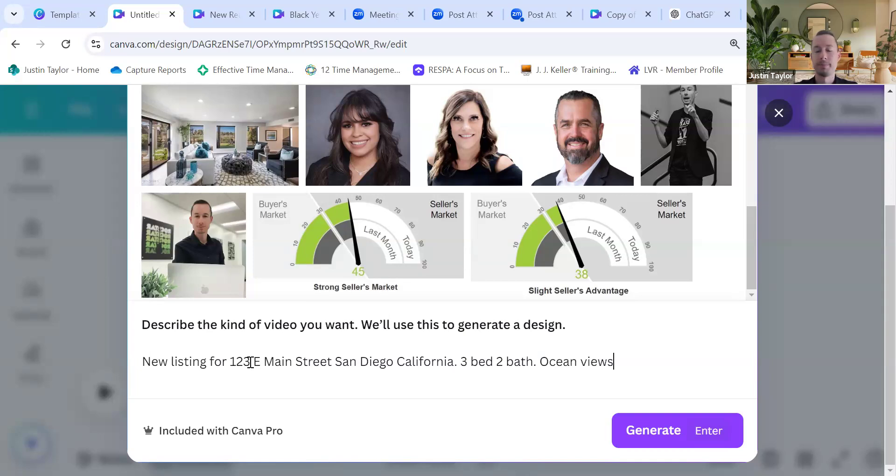
type(".")
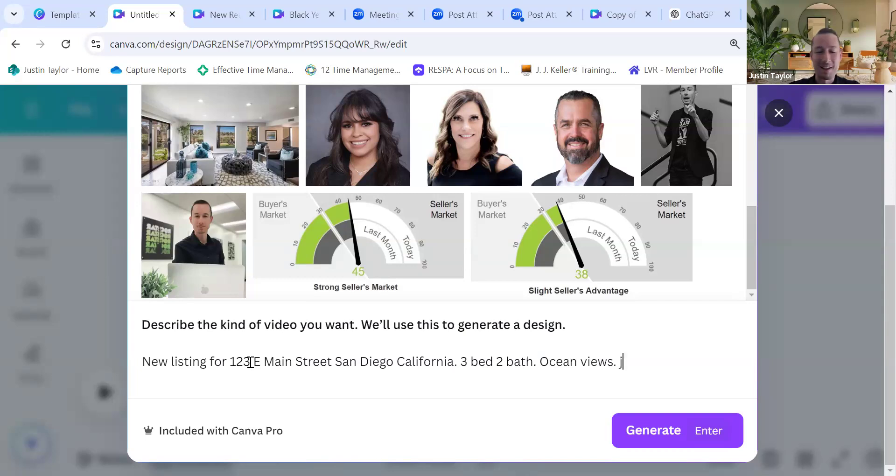
type("Greeat")
key("BackSpace")
key("BackSpace")
key("BackSpace")
type("a")
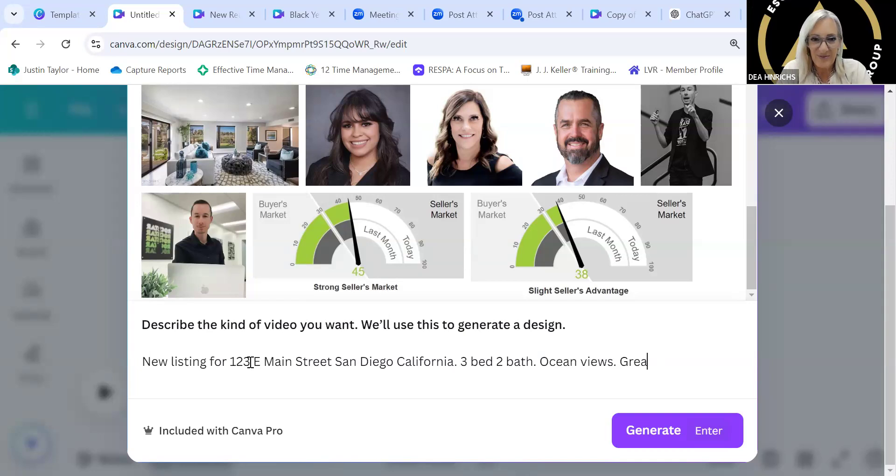
type("t parking")
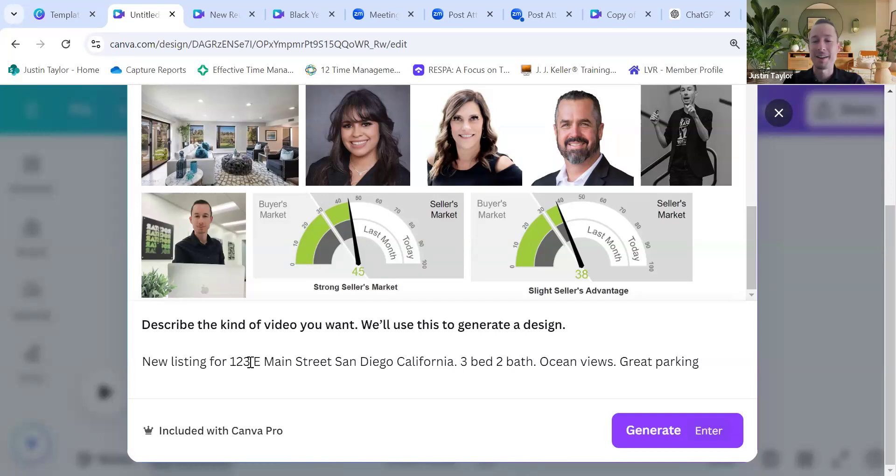
type(".")
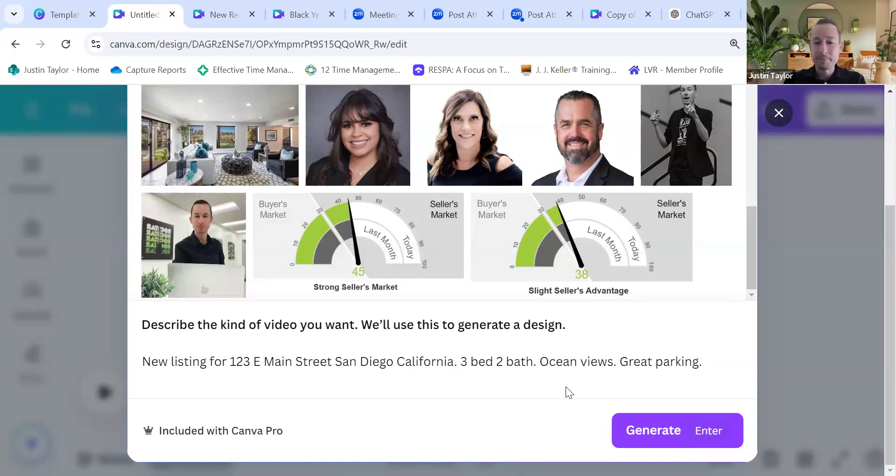
type(" Mi")
key("BackSpace")
key("BackSpace")
key("BackSpace")
key("BackSpace")
key("BackSpace")
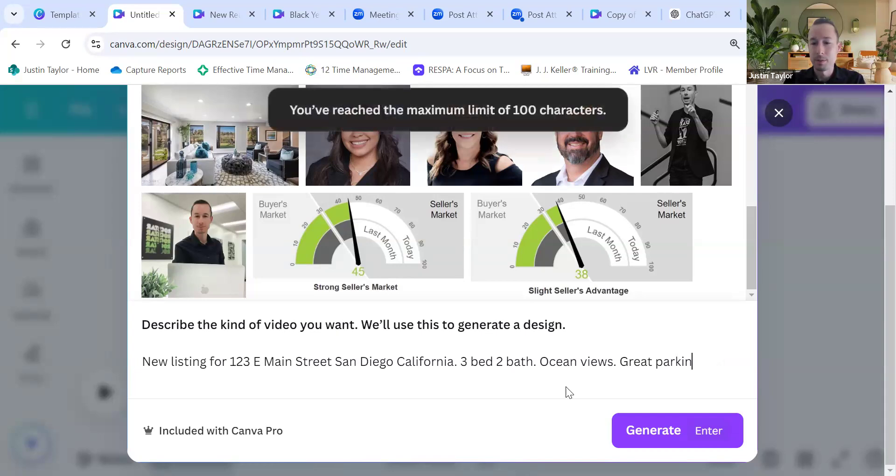
type("g. Mi")
key("BackSpace")
key("BackSpace")
key("BackSpace")
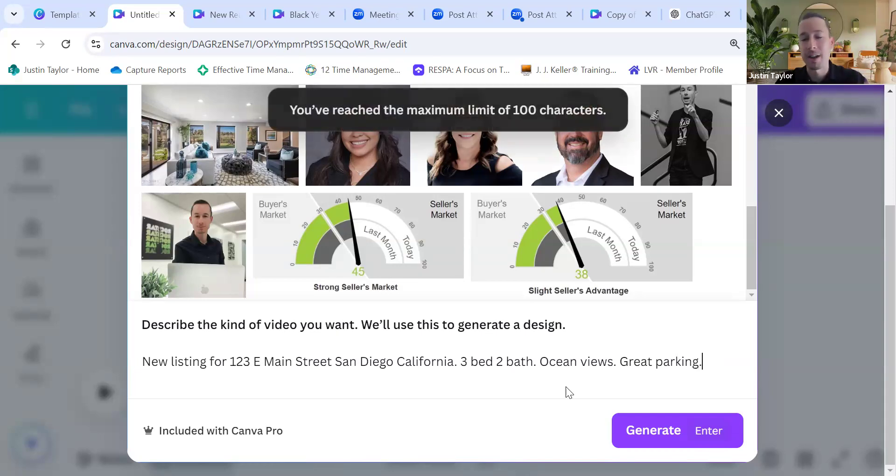
Step: Generate the listing video from the ten selected photos and the finished description
left_click(660, 438)
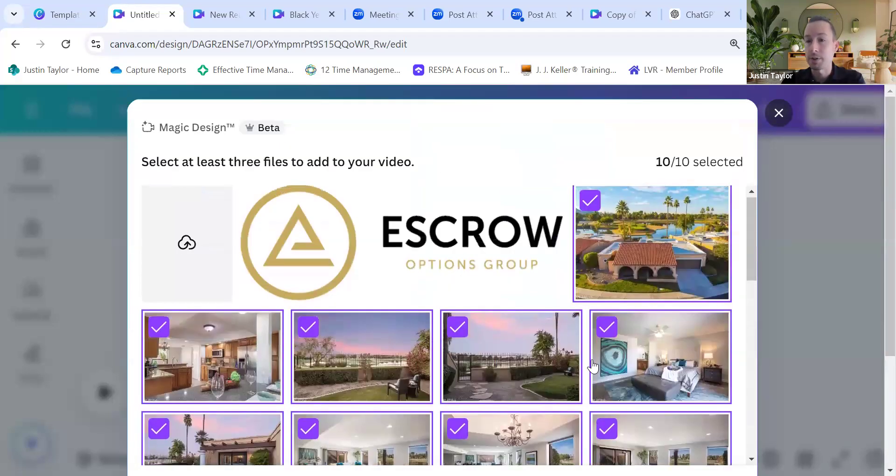
scroll(593, 366, "down", 10)
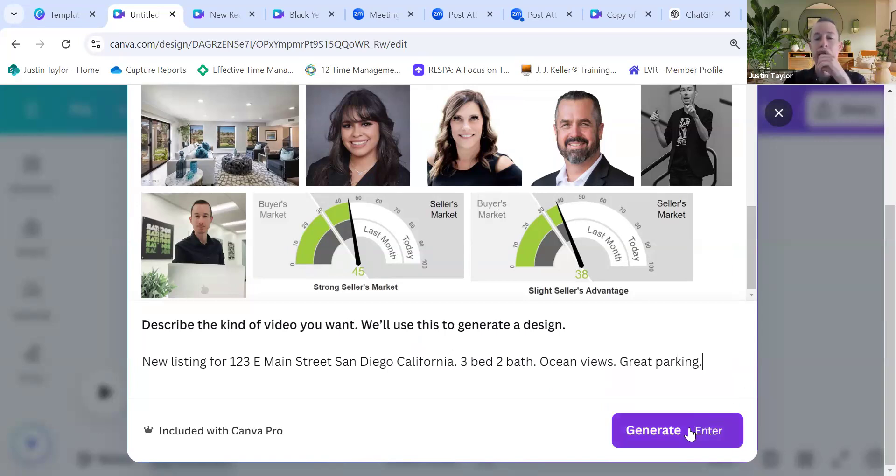
left_click(659, 432)
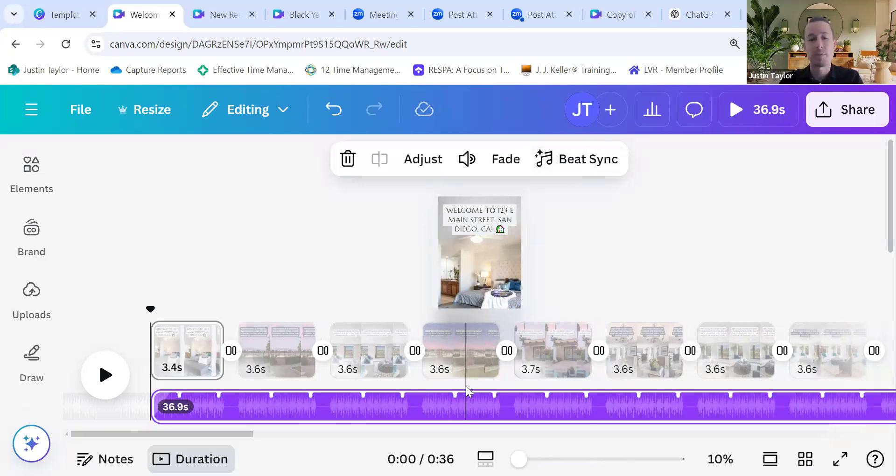
Step: Watch the generated reel in the full preview and return to the editor
left_click(585, 225)
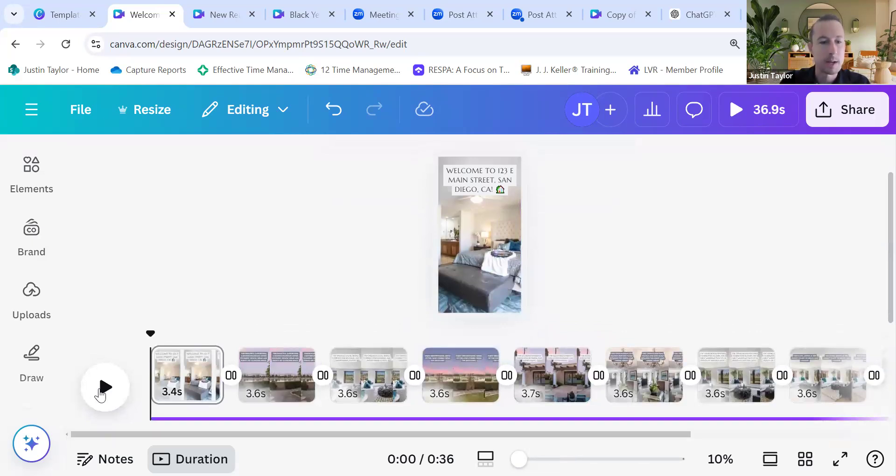
left_click(735, 112)
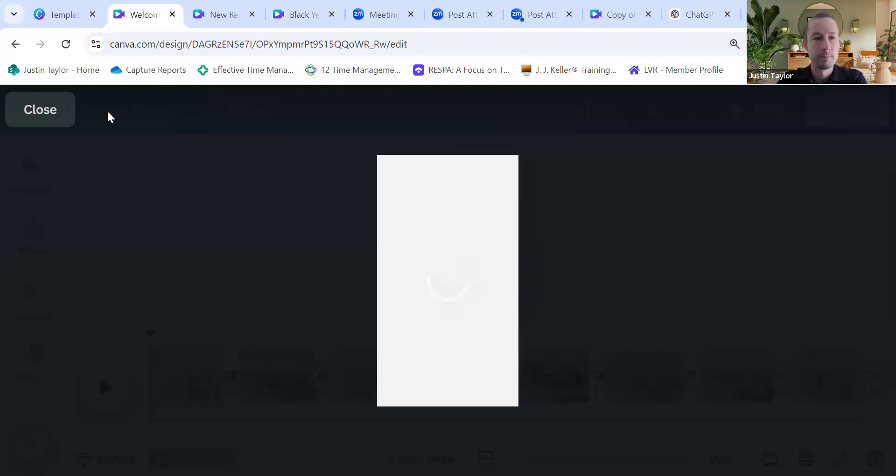
left_click(46, 109)
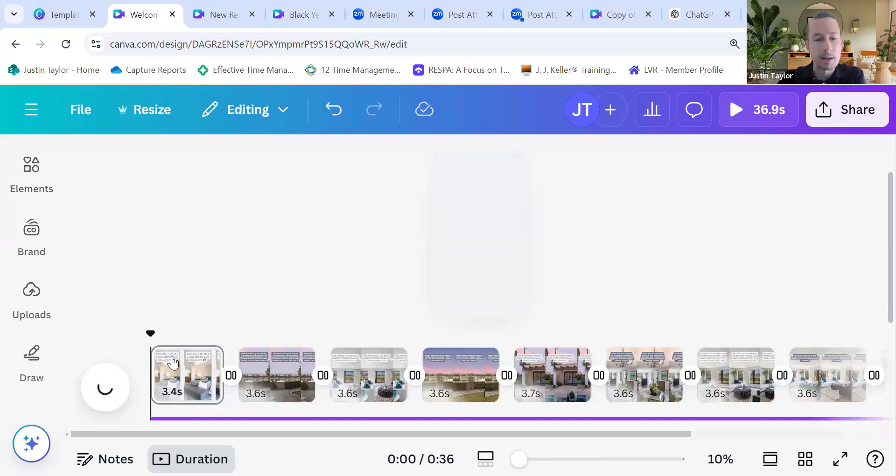
Step: Review the second to fifth scenes of the reel, returning to the backyard scene with the golf course caption
left_click(271, 363)
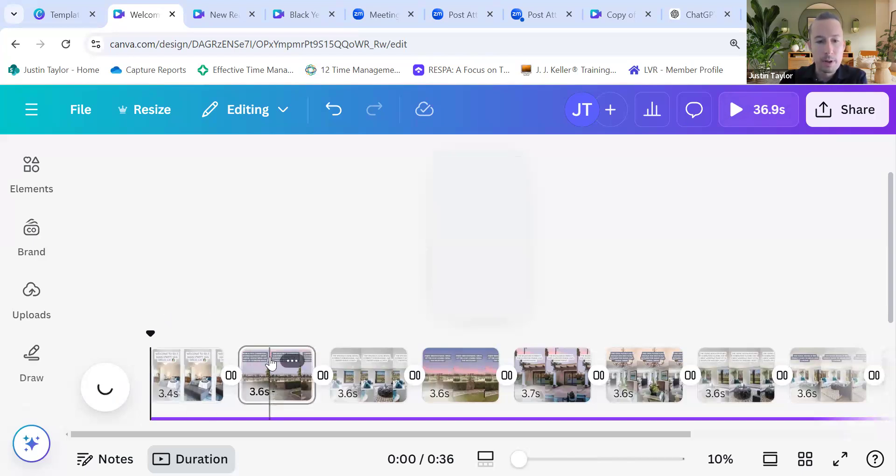
left_click(384, 361)
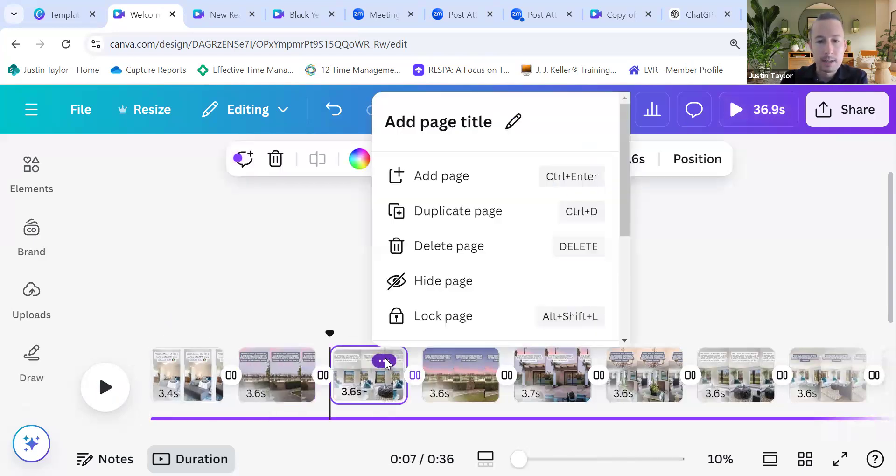
left_click(451, 364)
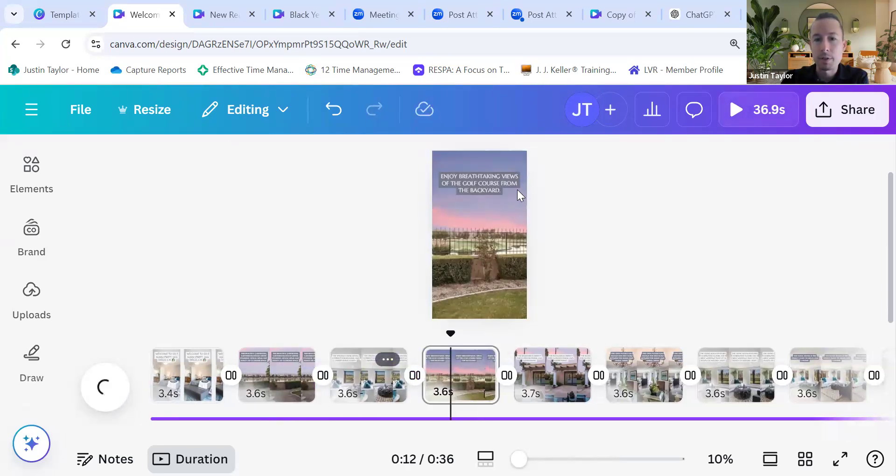
left_click(543, 366)
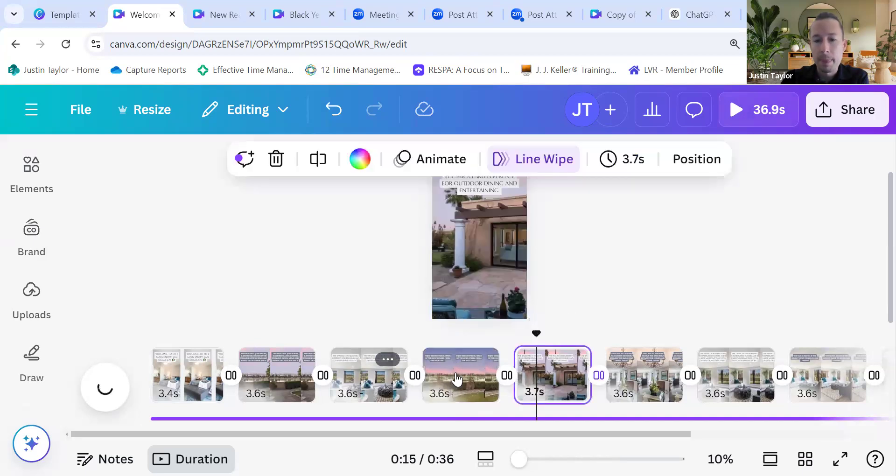
left_click(456, 379)
left_click(486, 236)
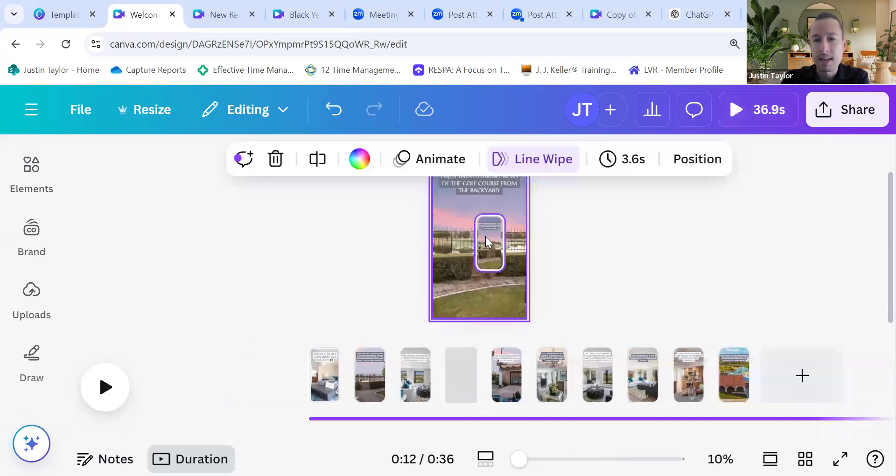
left_click(454, 376)
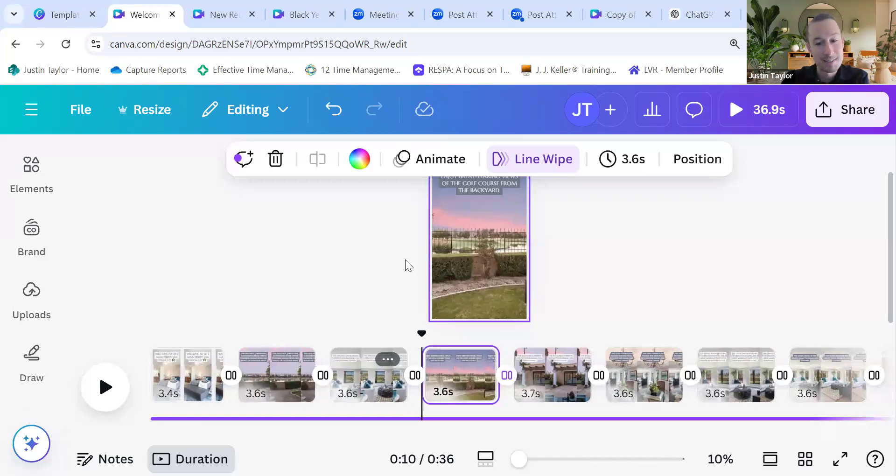
Step: Go to the patio scene and select its outdoor dining and entertaining caption text
left_click(552, 373)
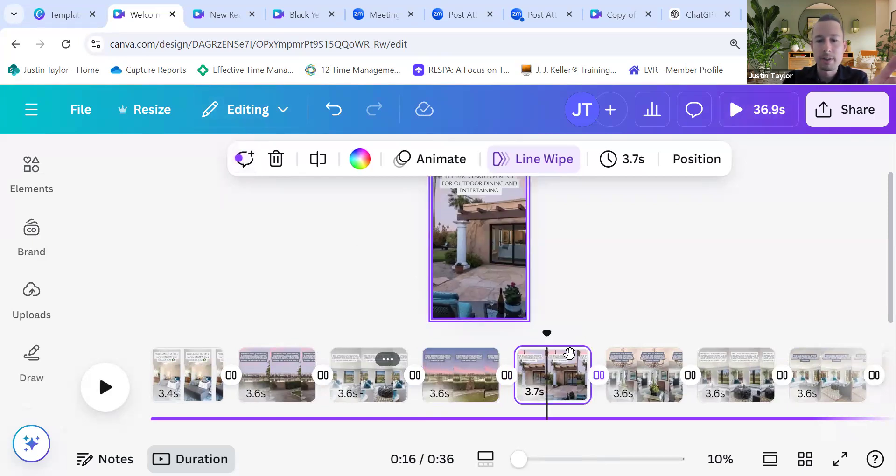
left_click(475, 180)
double_click(475, 180)
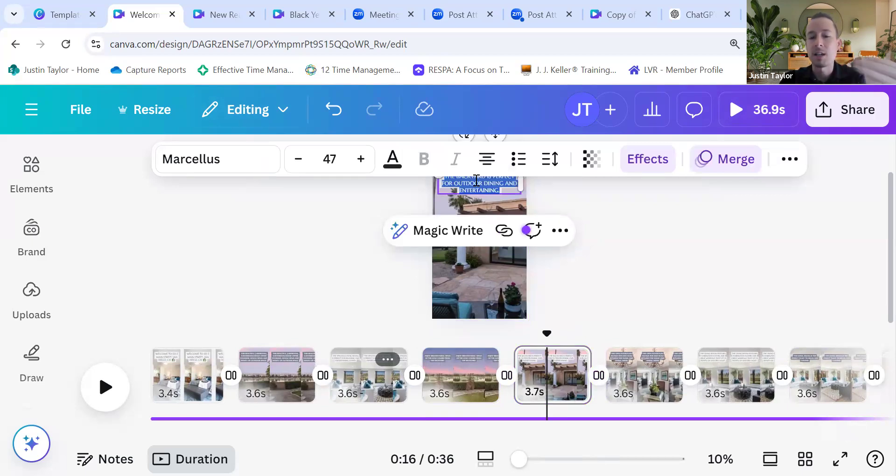
Step: Review the sixth to eighth scenes and open the font choices for the caption about relaxing in the living room
left_click(642, 369)
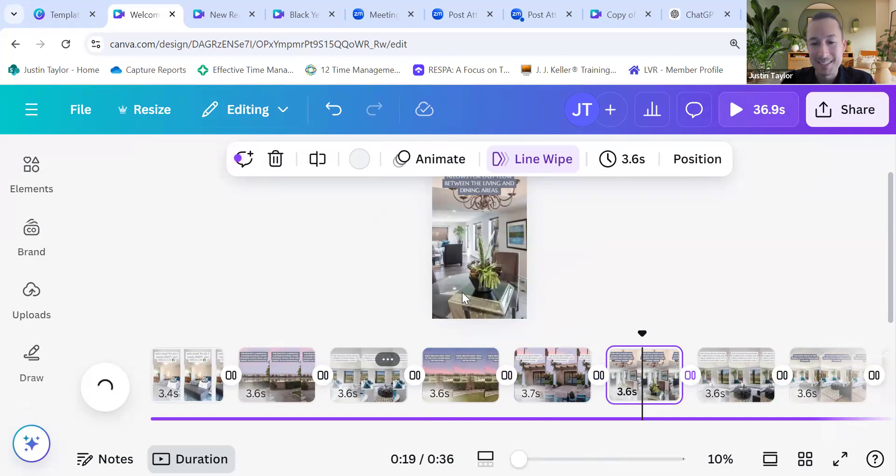
left_click(742, 388)
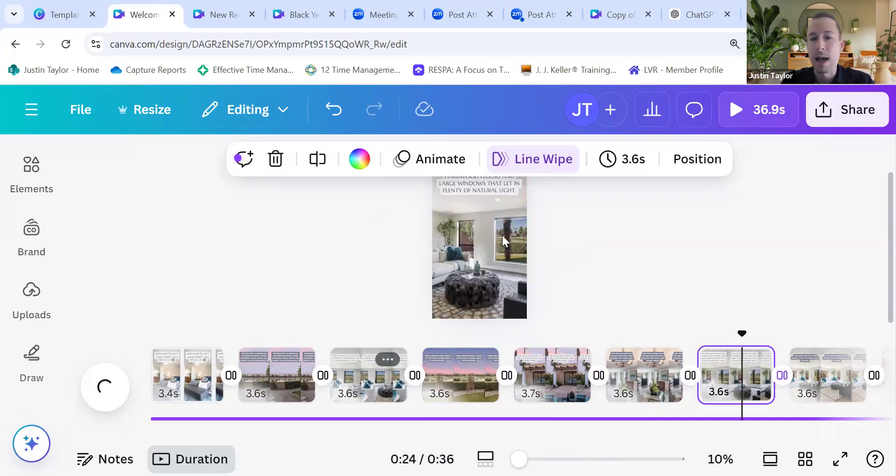
left_click(829, 383)
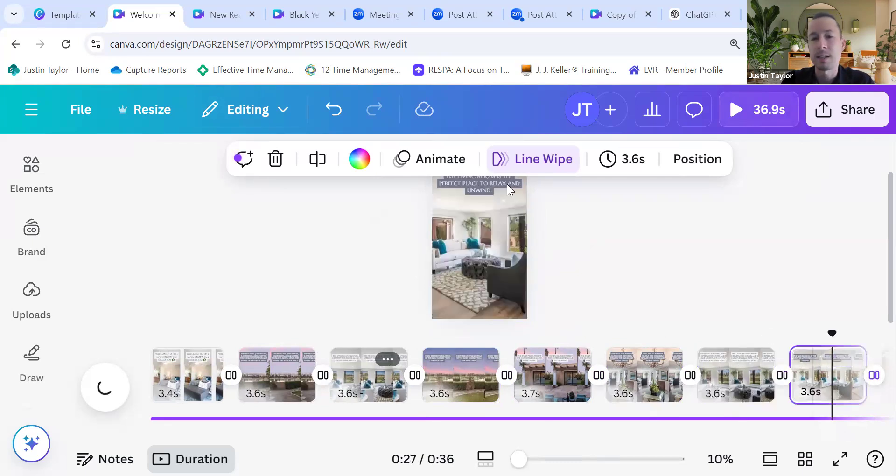
left_click(474, 187)
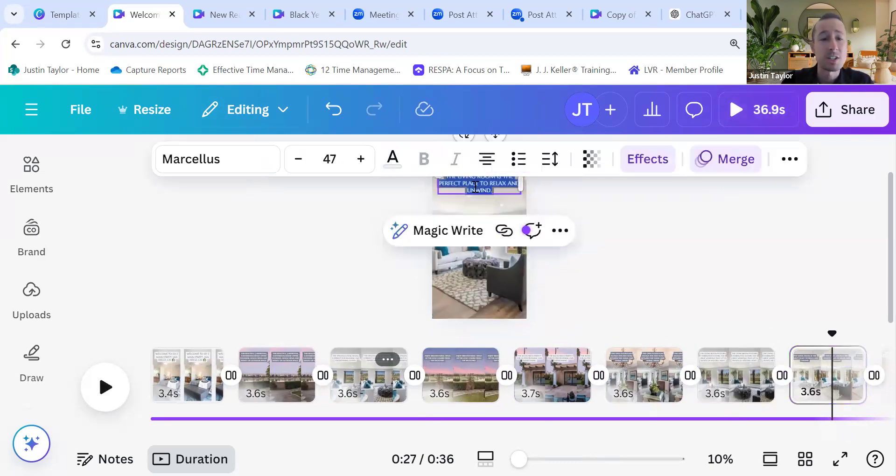
left_click(244, 165)
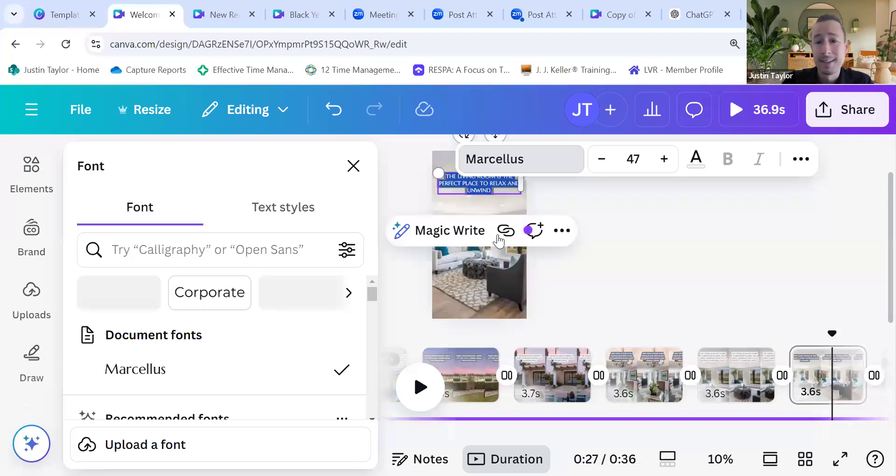
Step: Close the font choices and return to the reel's first scene to examine the bedroom photo and welcome caption
left_click(607, 290)
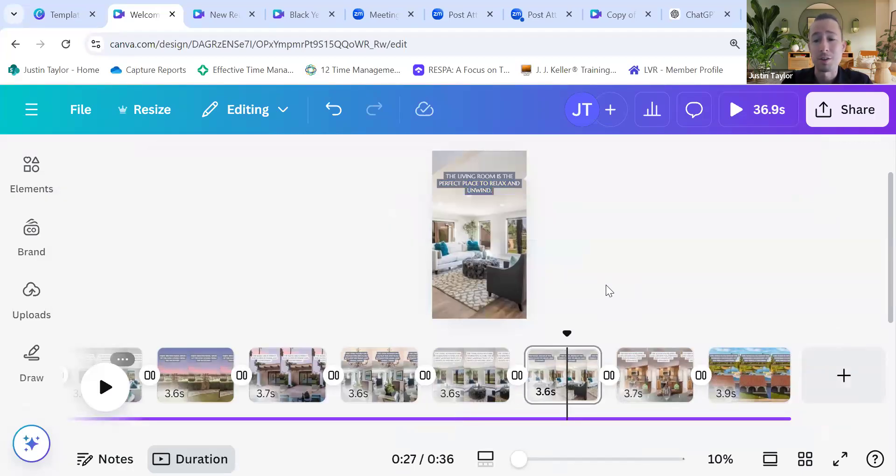
scroll(712, 368, "left", 5)
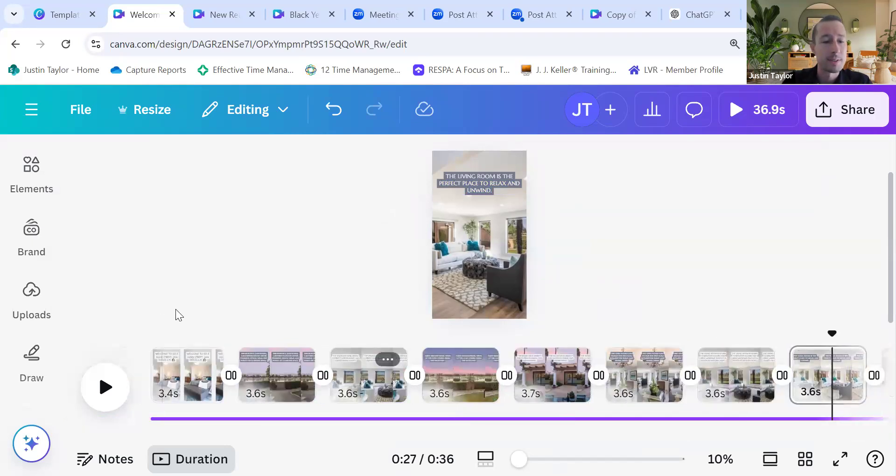
left_click(172, 374)
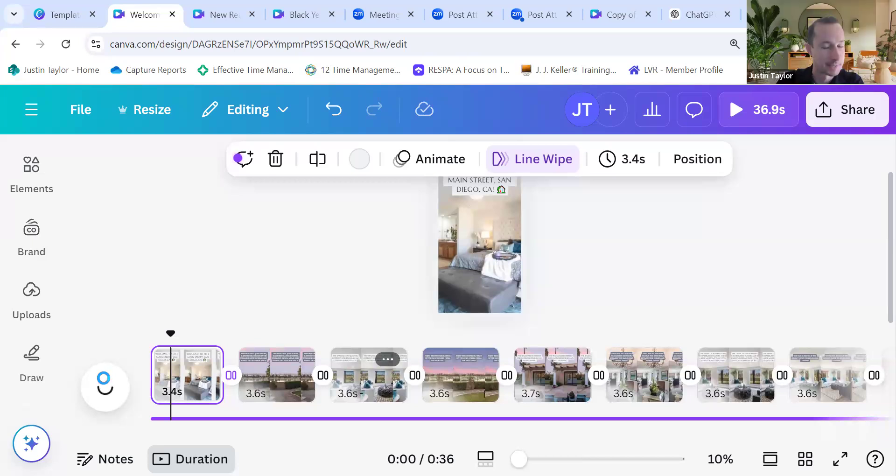
left_click(302, 282)
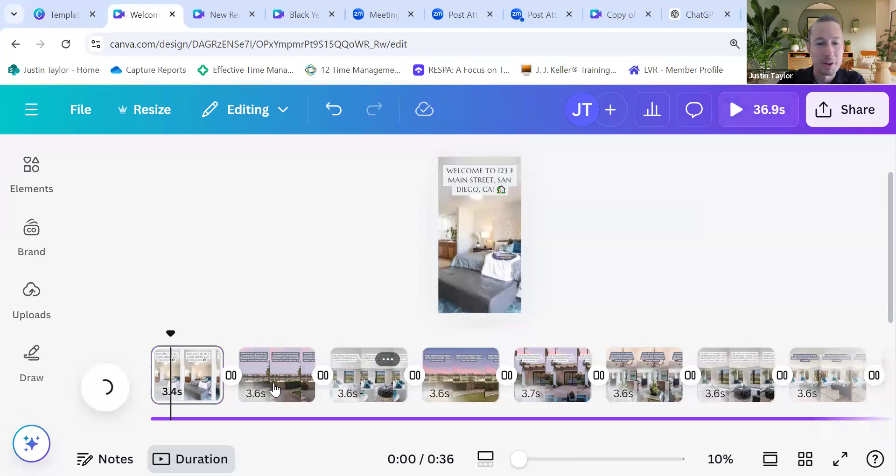
left_click(274, 390)
left_click(161, 362)
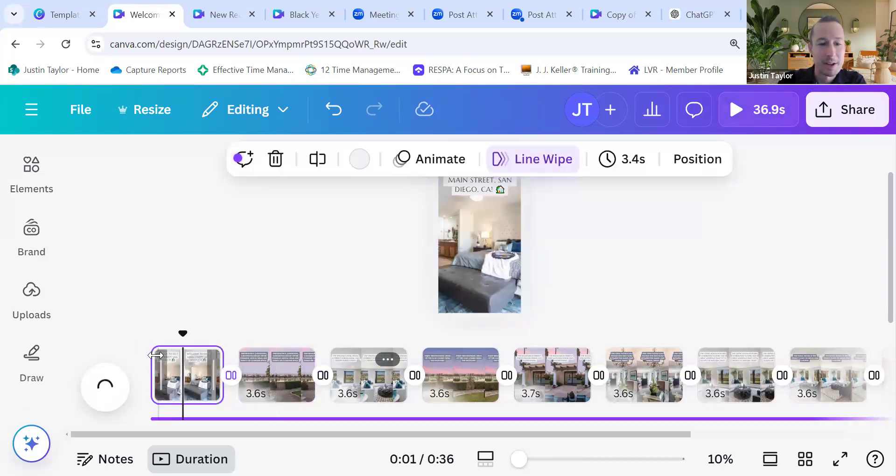
left_click(155, 355)
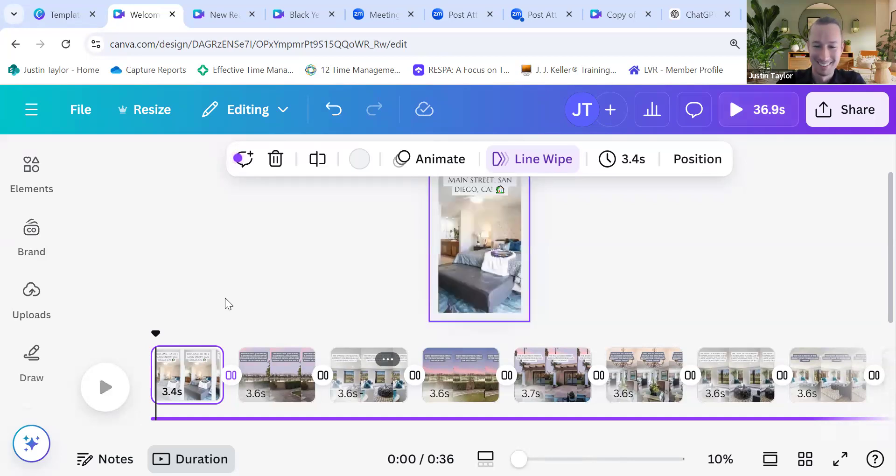
left_click(260, 373)
left_click(180, 373)
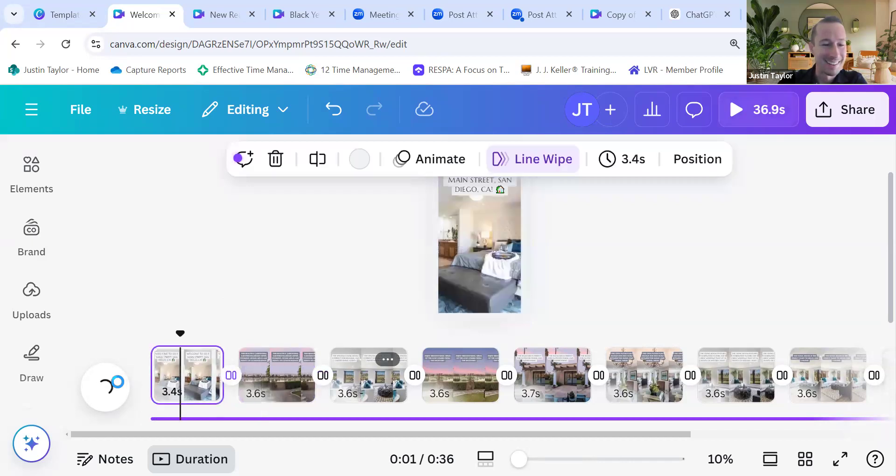
left_click(170, 367)
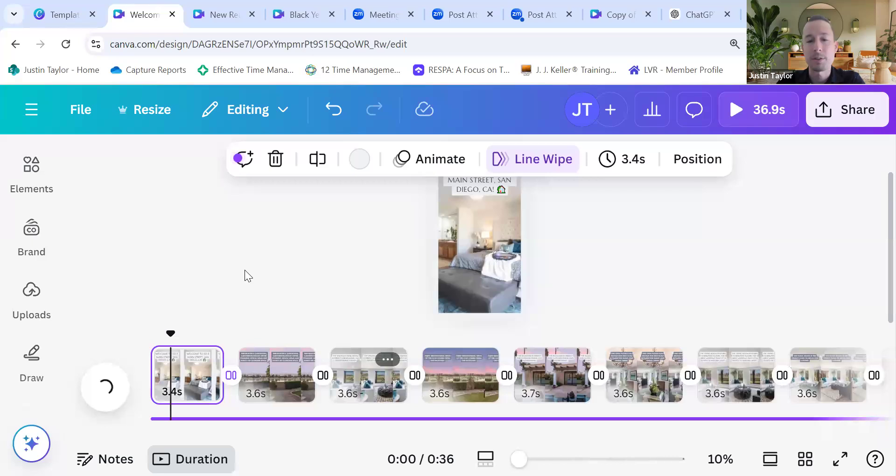
Step: Expand the reel's soundtrack on the timeline and examine its waveform and beat markers from the beginning
scroll(217, 424, "right", 3)
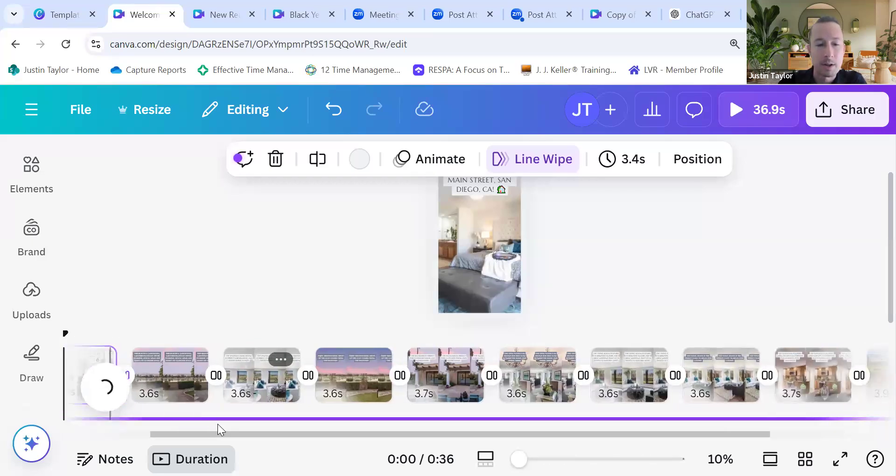
scroll(218, 424, "right", 3)
left_click(228, 419)
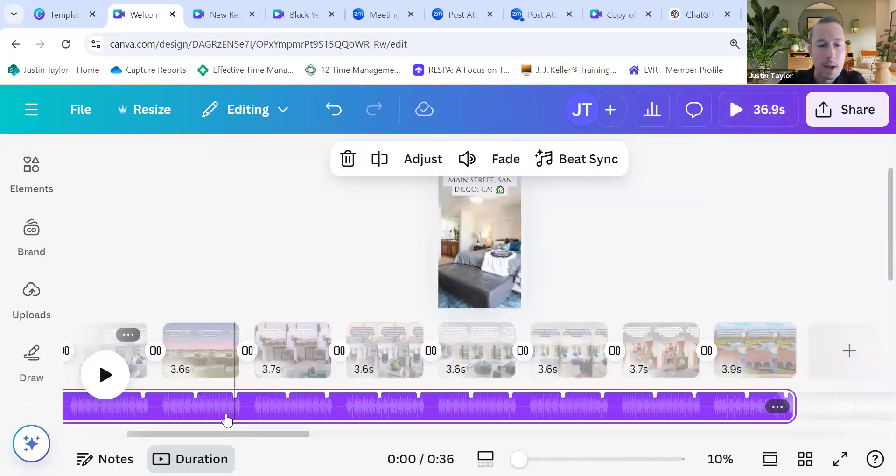
scroll(206, 413, "left", 6)
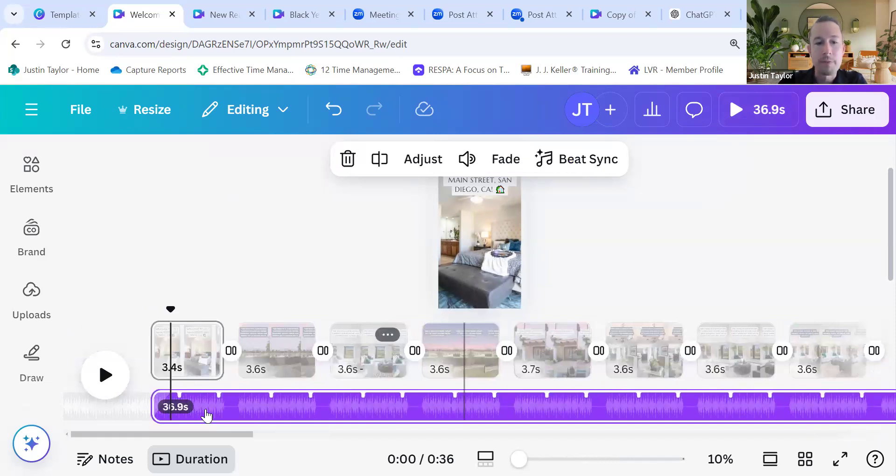
left_click(206, 415)
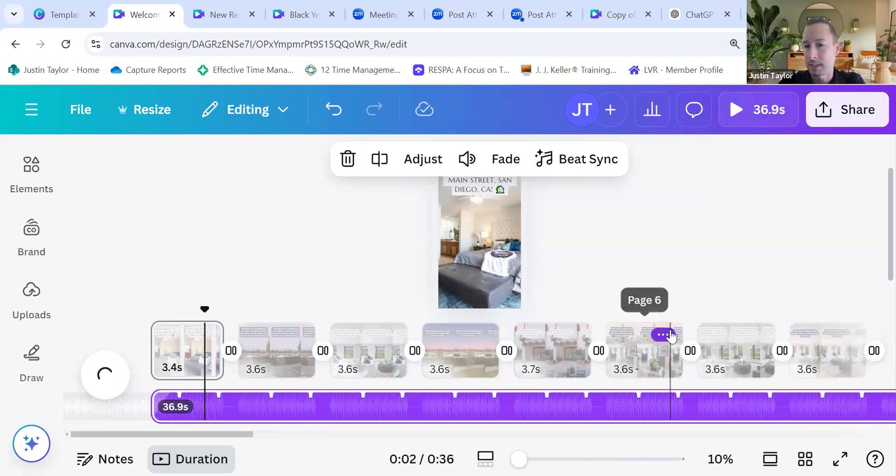
Step: Check the page options of the sixth scene and go to the living room scene about relaxing and unwinding
left_click(660, 336)
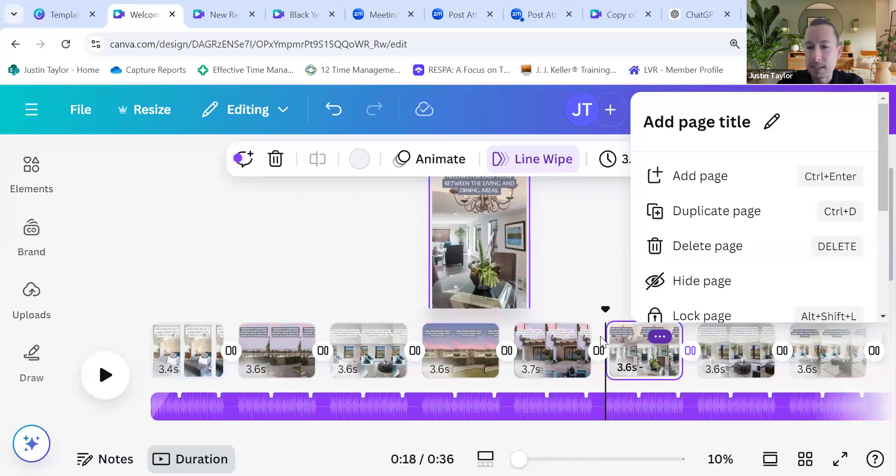
left_click(825, 355)
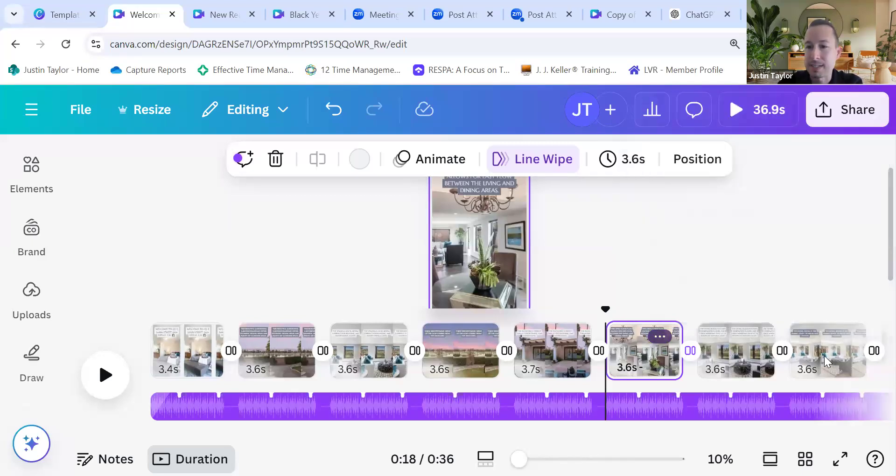
left_click(825, 362)
scroll(840, 348, "right", 5)
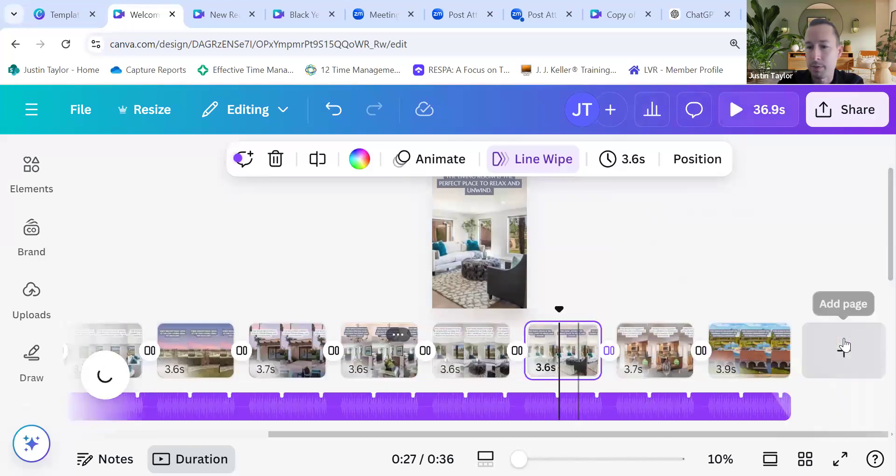
Step: Delete the last scene of the reel, the aerial community view with the San Diego caption
left_click(768, 337)
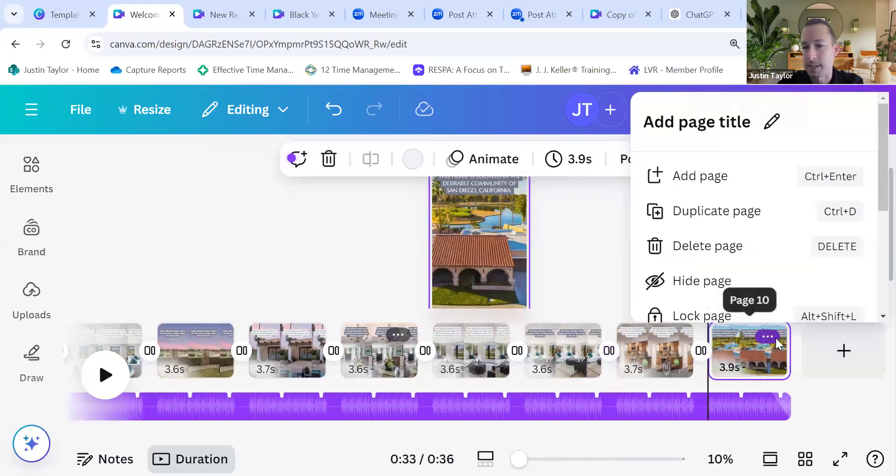
left_click(774, 337)
left_click(775, 337)
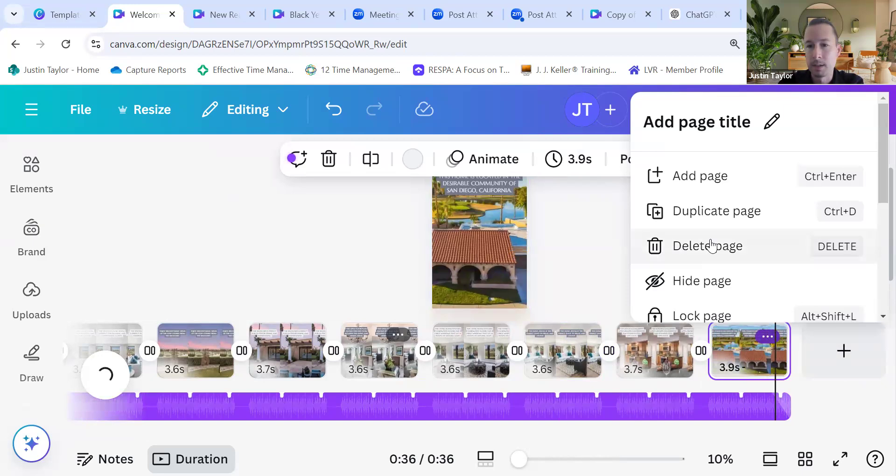
scroll(711, 239, "down", 5)
scroll(710, 239, "up", 5)
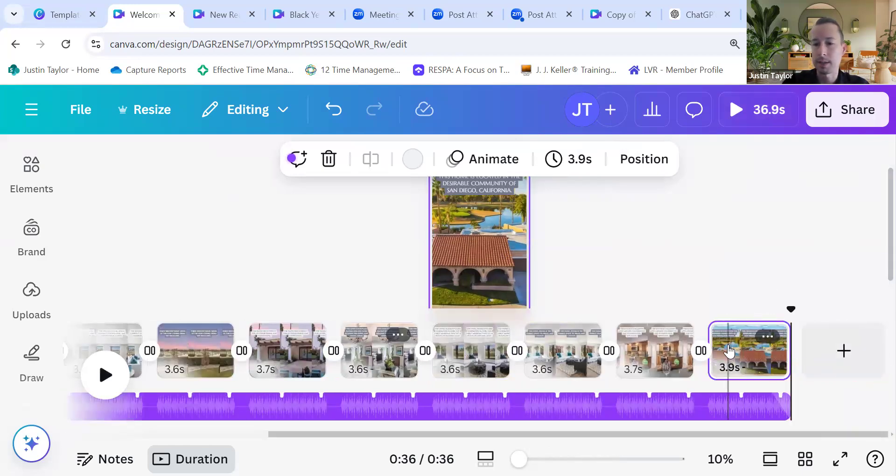
left_click(729, 351)
key("Delete")
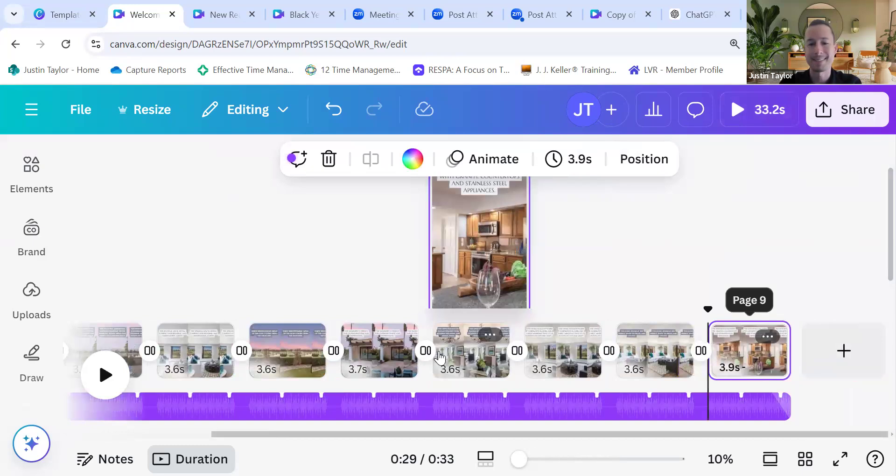
Step: Select the soundtrack and turn on Sync now in its Beat Sync settings
scroll(497, 411, "left", 4)
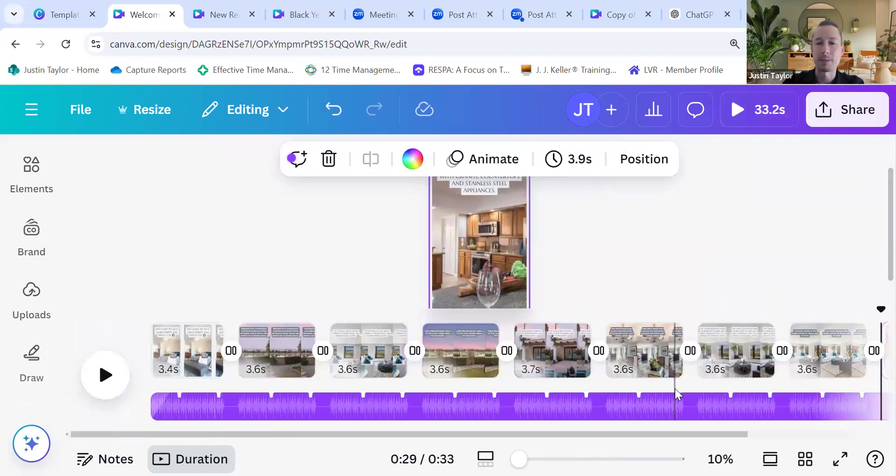
left_click(228, 410)
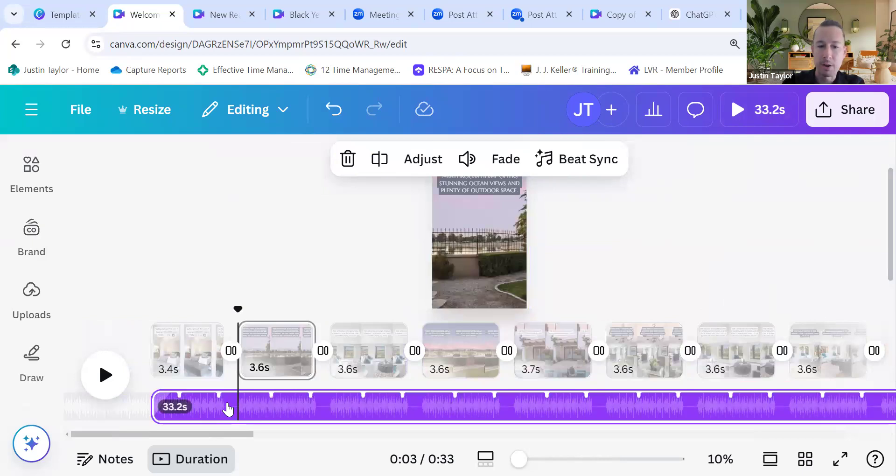
left_click(577, 166)
left_click(705, 215)
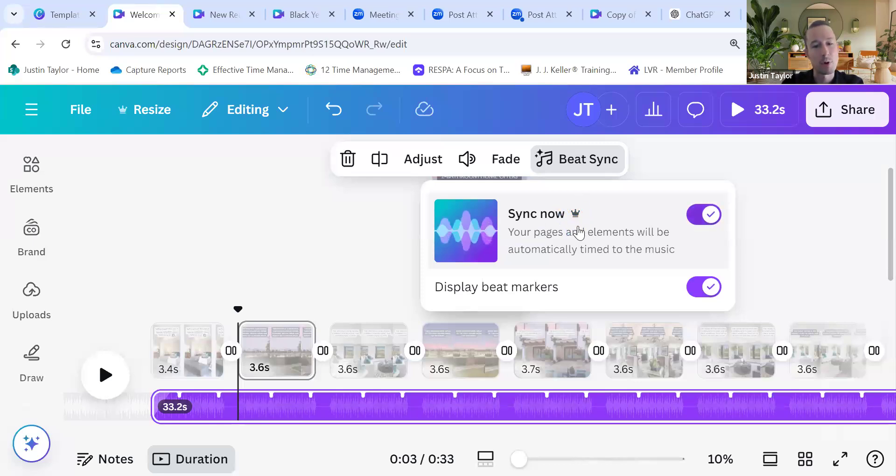
left_click(841, 270)
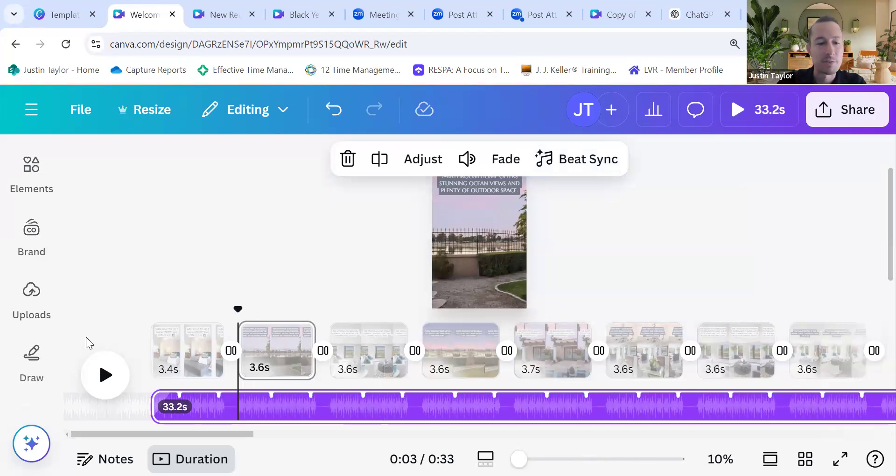
Step: Return to the first scene, select its bedroom photo and open the uploaded images
left_click(111, 377)
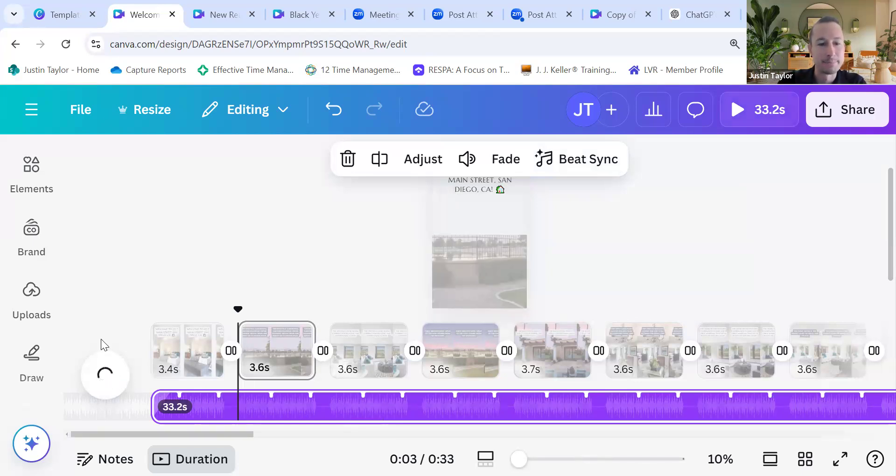
left_click(196, 349)
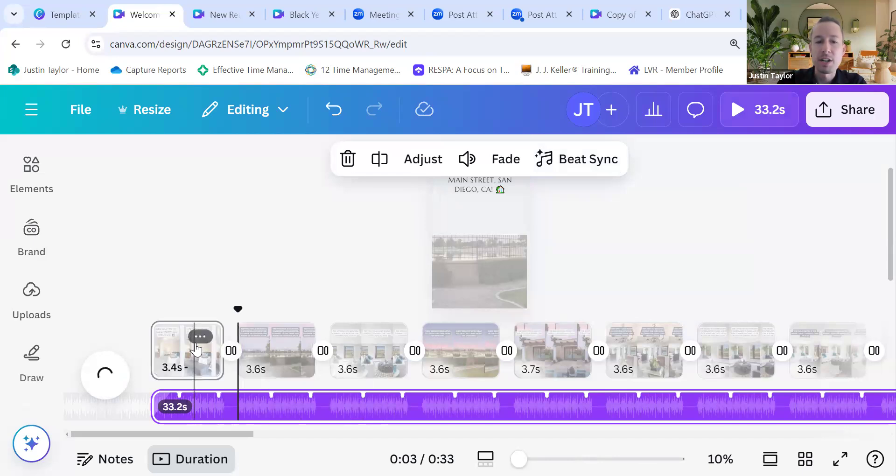
left_click(472, 220)
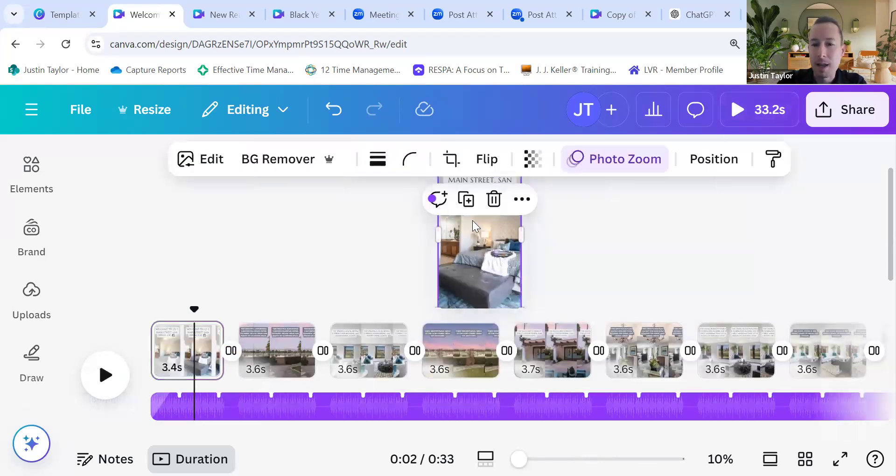
scroll(472, 221, "down", 1)
scroll(473, 220, "up", 2)
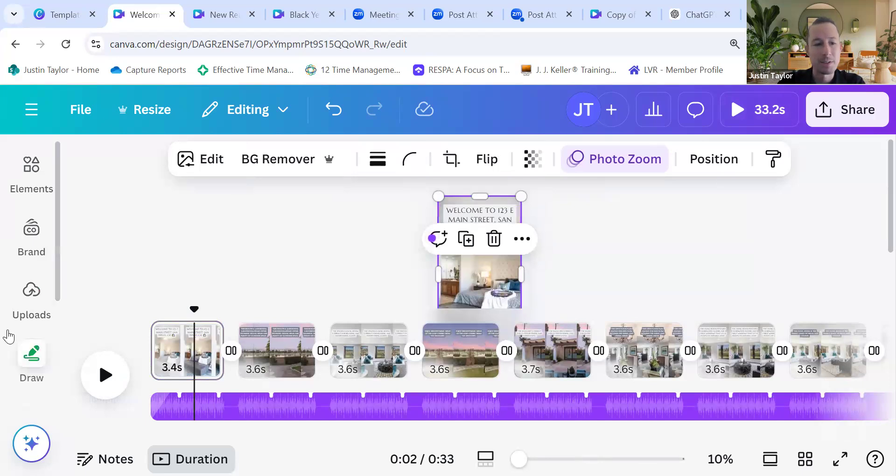
left_click(27, 318)
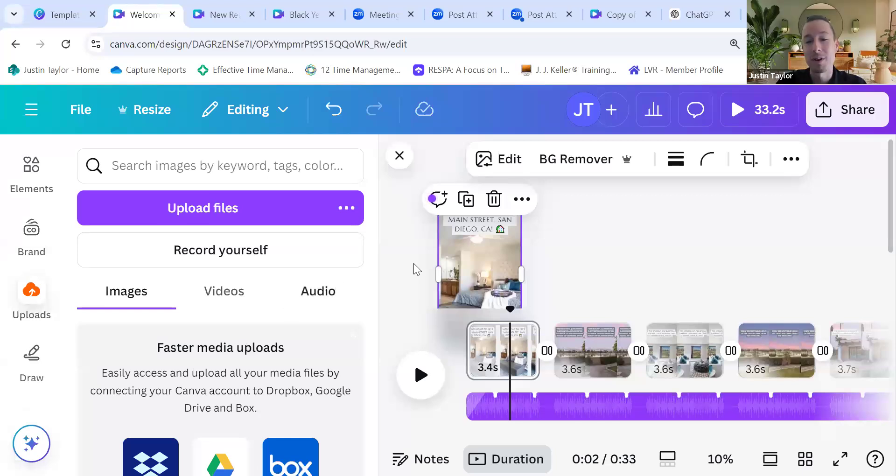
Step: Select the welcome caption on the first scene to check its text, leaving it deselected
left_click(395, 240)
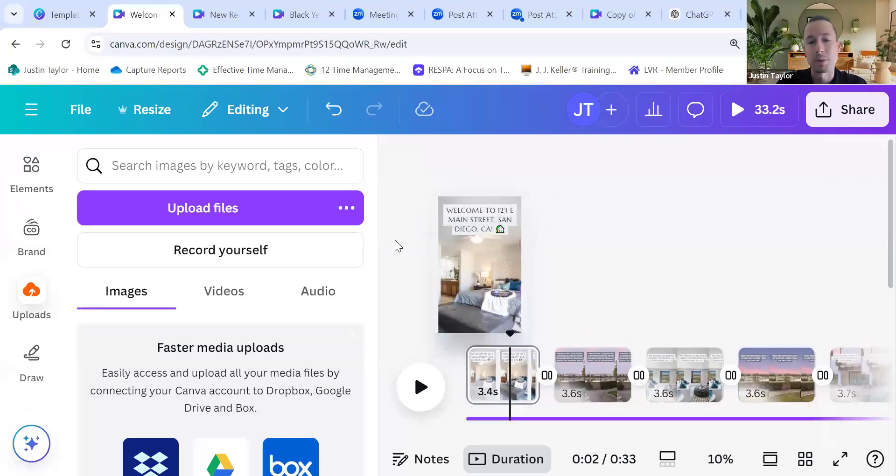
left_click(512, 219)
left_click(512, 218)
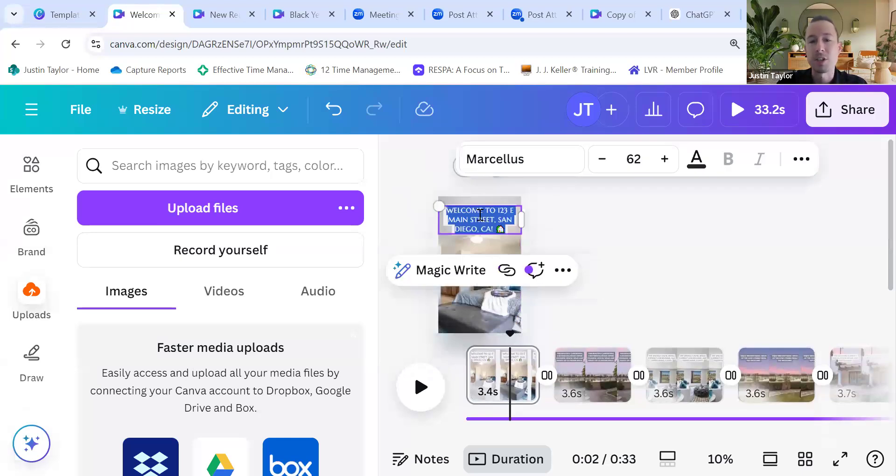
left_click(572, 244)
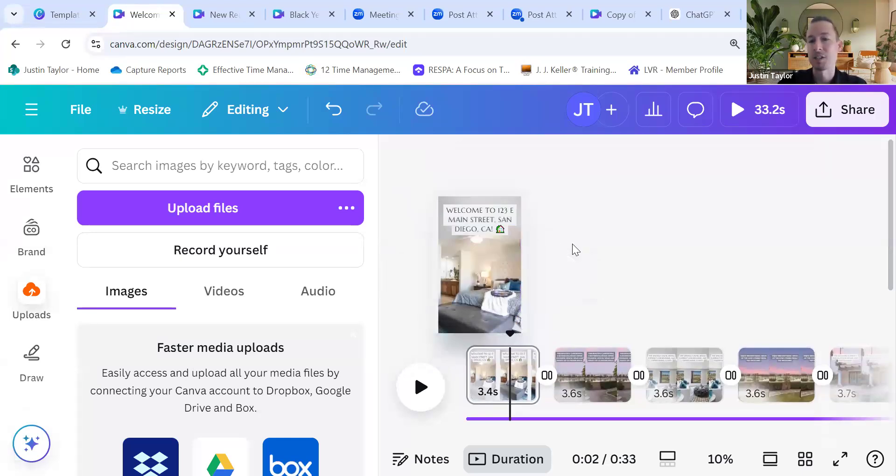
left_click(512, 231)
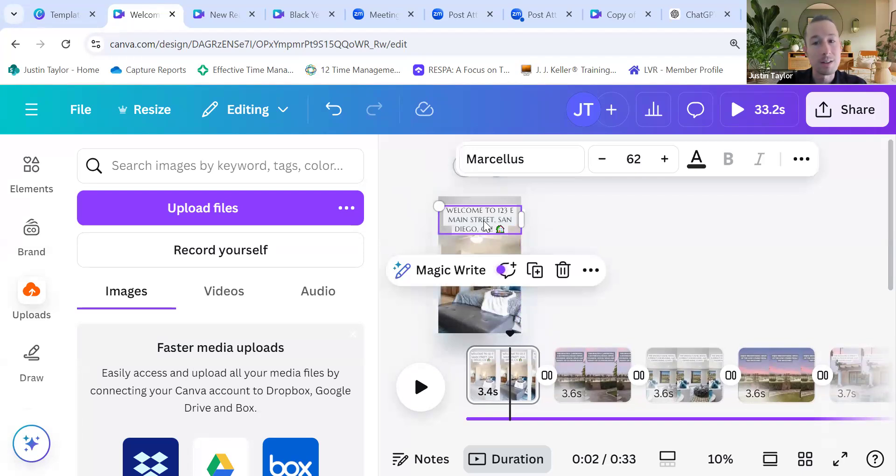
left_click(574, 254)
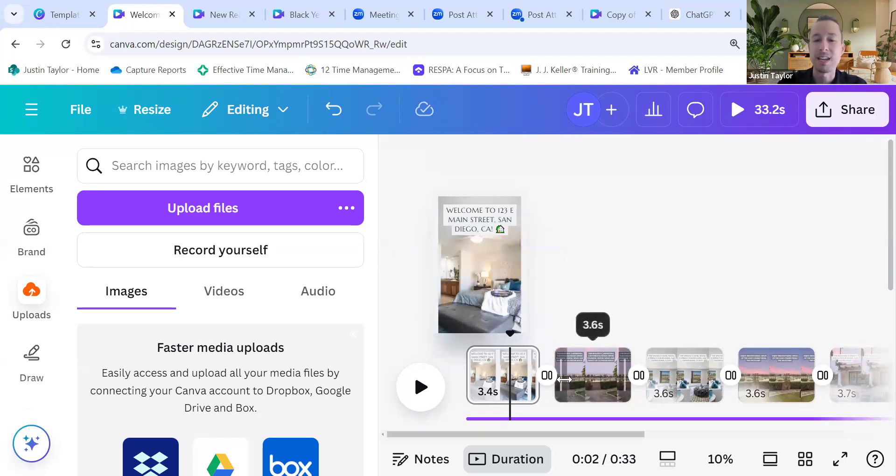
Step: Review the second to fourth scenes, ending at the backyard scene with the golf course caption
left_click(564, 379)
left_click(694, 375)
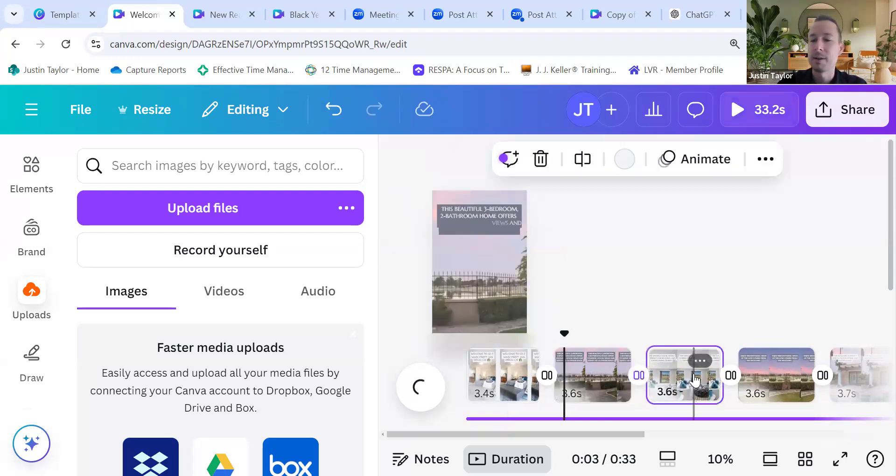
left_click(784, 375)
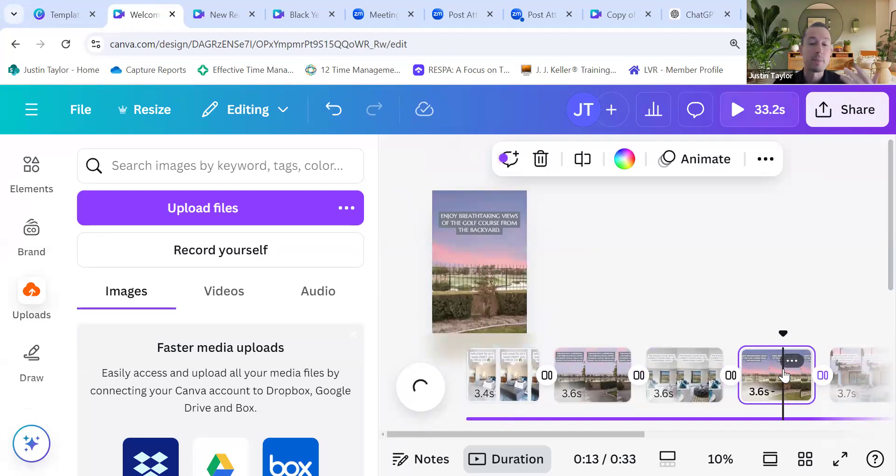
Step: Look through the later scenes on the reel's timeline and view the design's sharing options, leaving them unchanged
scroll(682, 376, "right", 8)
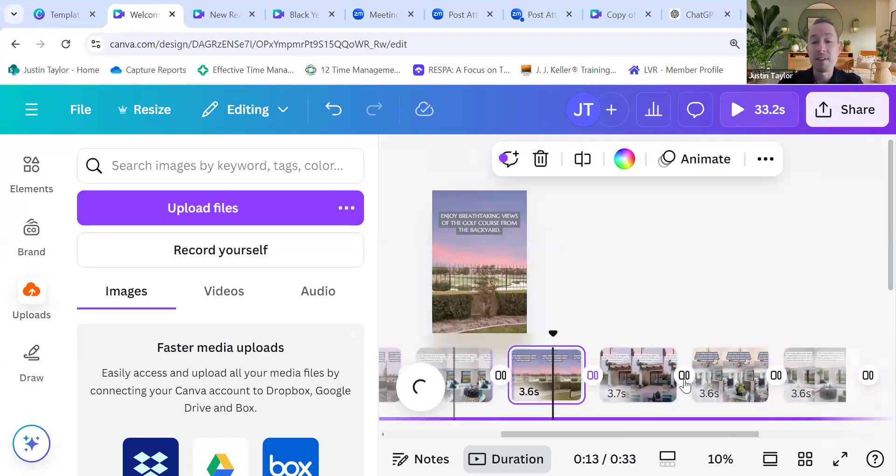
scroll(682, 379, "right", 2)
scroll(684, 387, "left", 10)
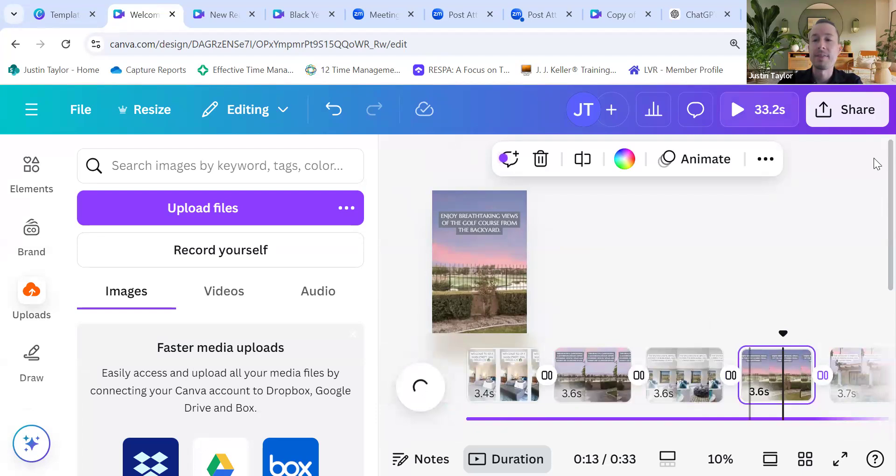
left_click(849, 99)
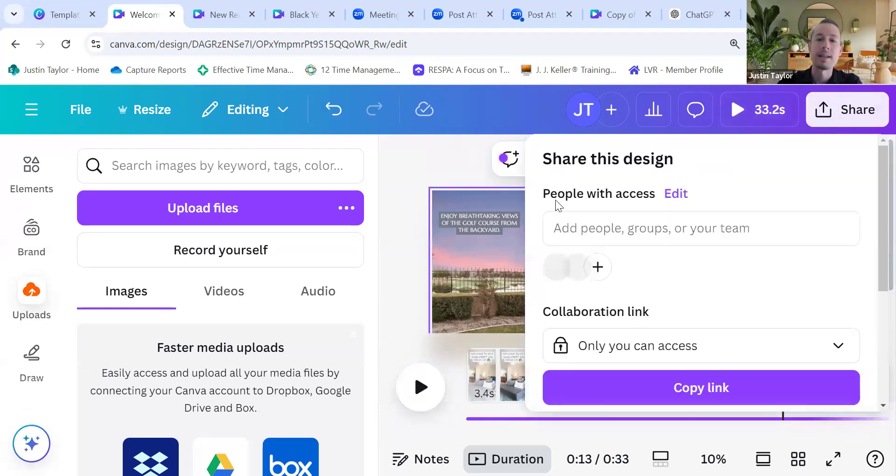
left_click(418, 156)
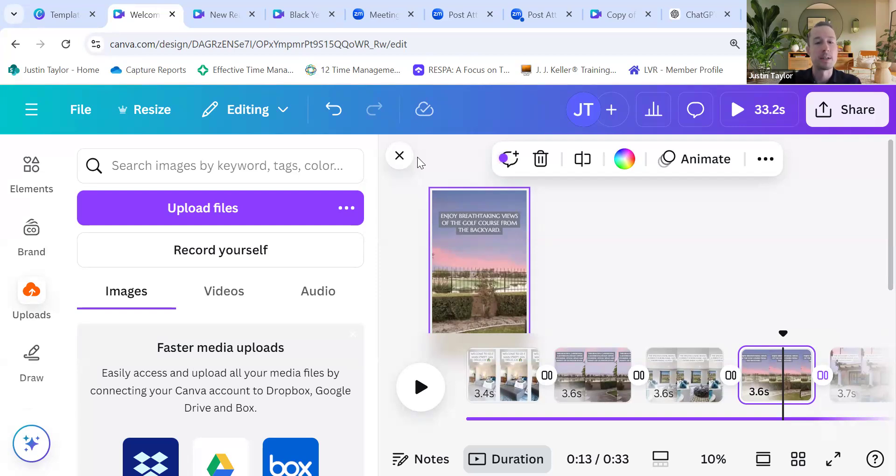
Step: Check the timeline through to its last scene and view the San Diego home-buying caption in ChatGPT, returning to the reel
left_click(629, 224)
scroll(591, 267, "down", 1)
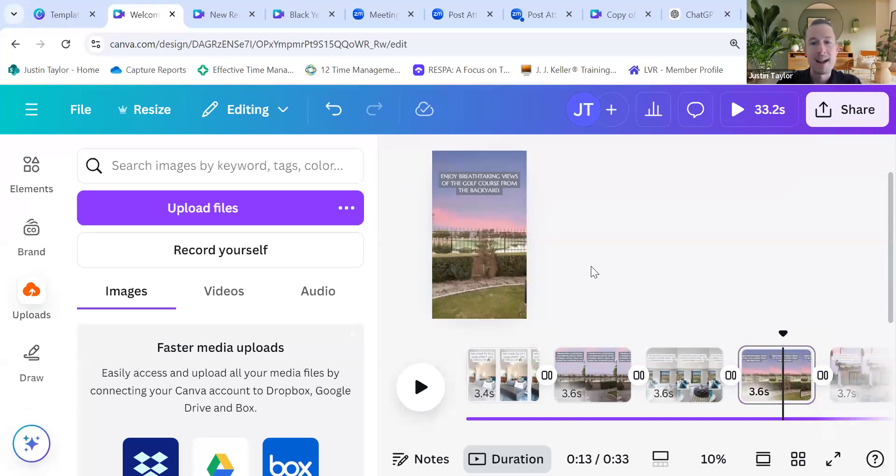
scroll(673, 373, "right", 5)
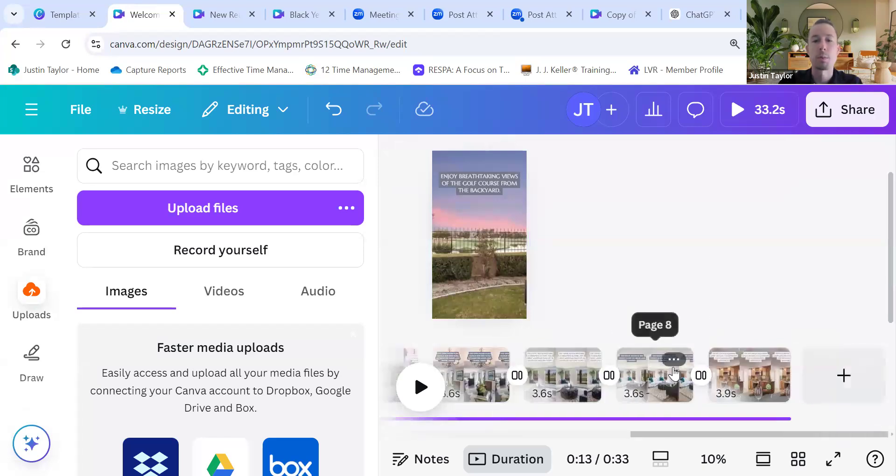
scroll(673, 369, "left", 5)
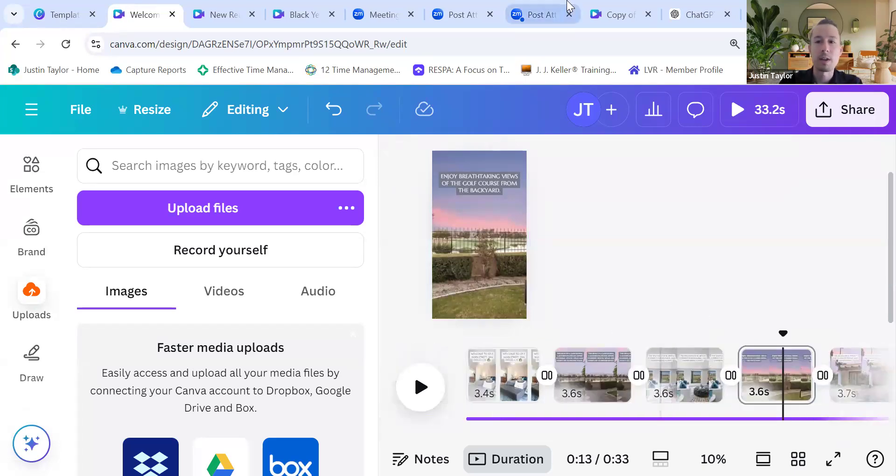
left_click(691, 19)
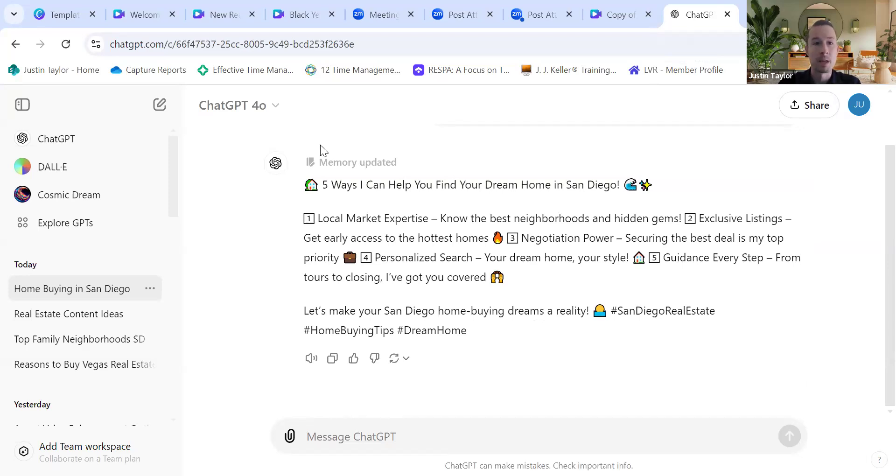
left_click(140, 15)
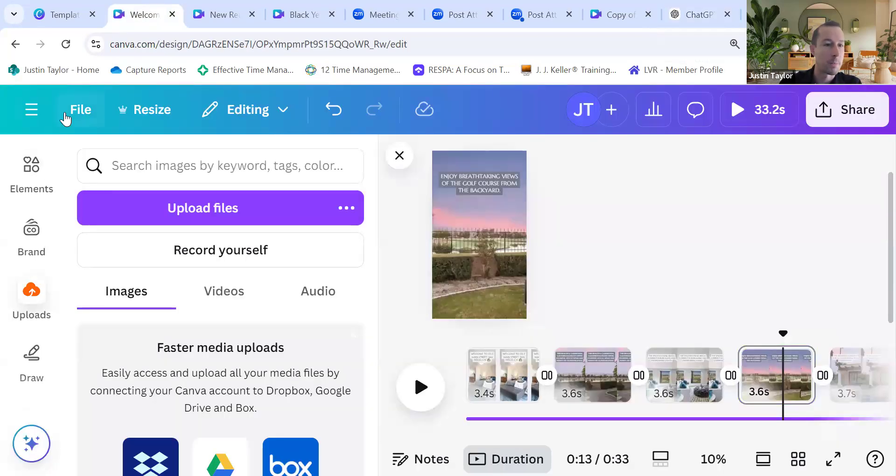
Step: Leave the listing reel for the Canva home page and create a blank Instagram Reel
left_click(31, 109)
left_click(41, 137)
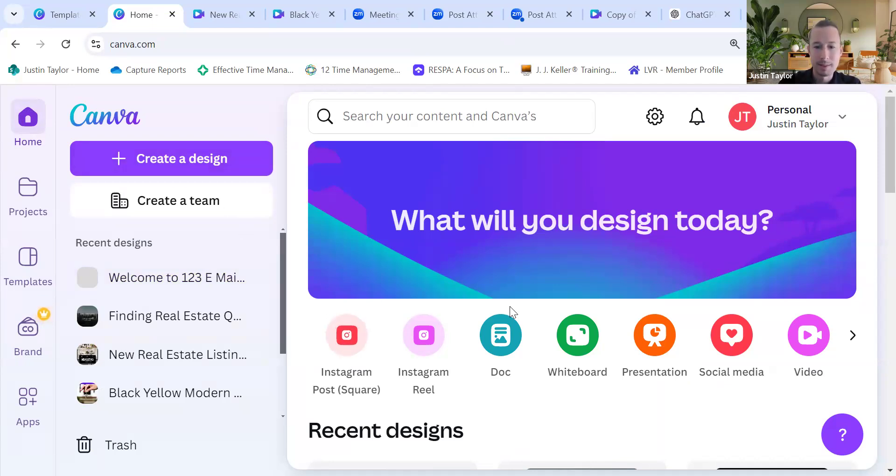
scroll(510, 307, "down", 4)
scroll(514, 327, "up", 4)
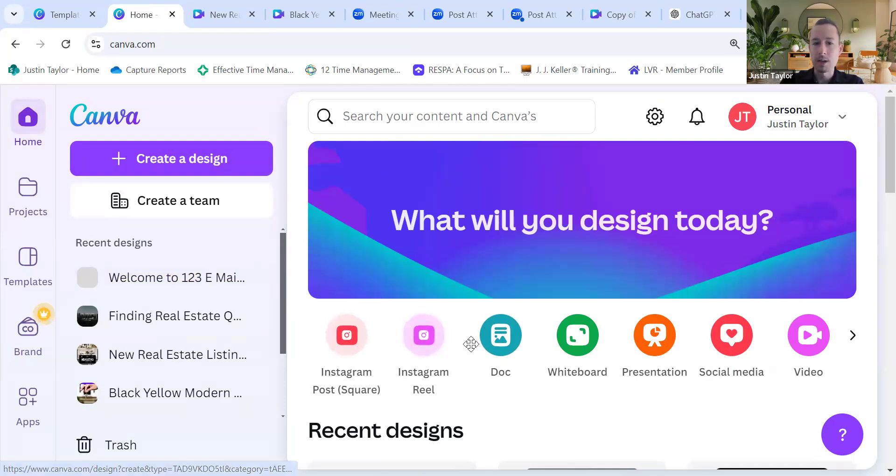
left_click(427, 329)
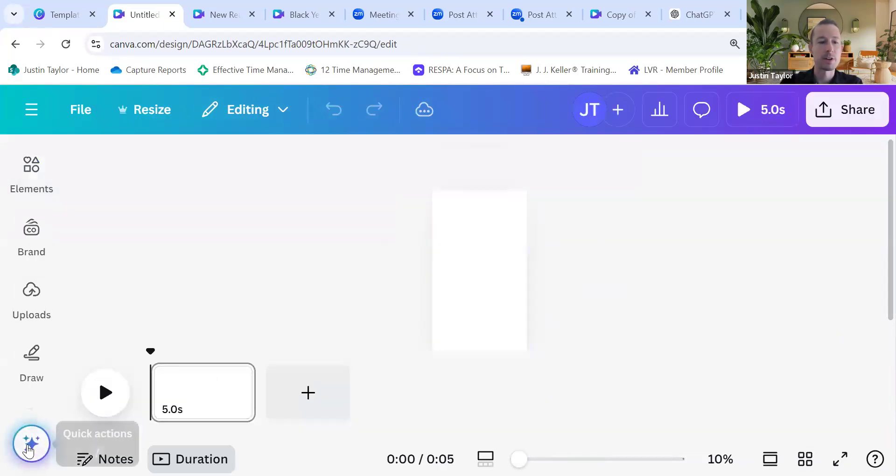
Step: Start Magic Design for Video and select the exterior, kitchen, two backyard and bedroom photos with the teal wall art
left_click(29, 445)
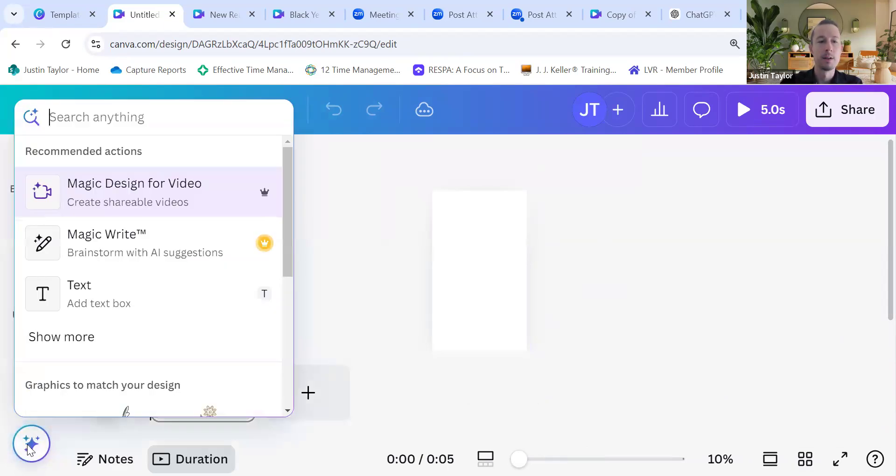
left_click(125, 192)
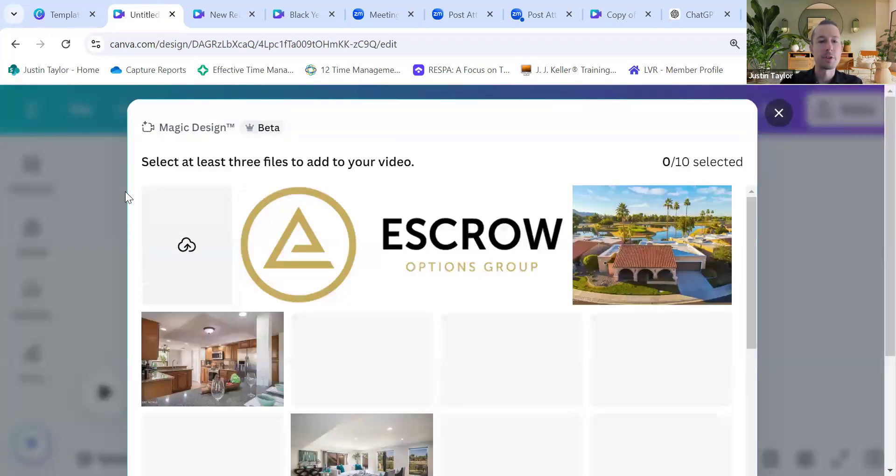
left_click(590, 204)
left_click(158, 330)
left_click(308, 330)
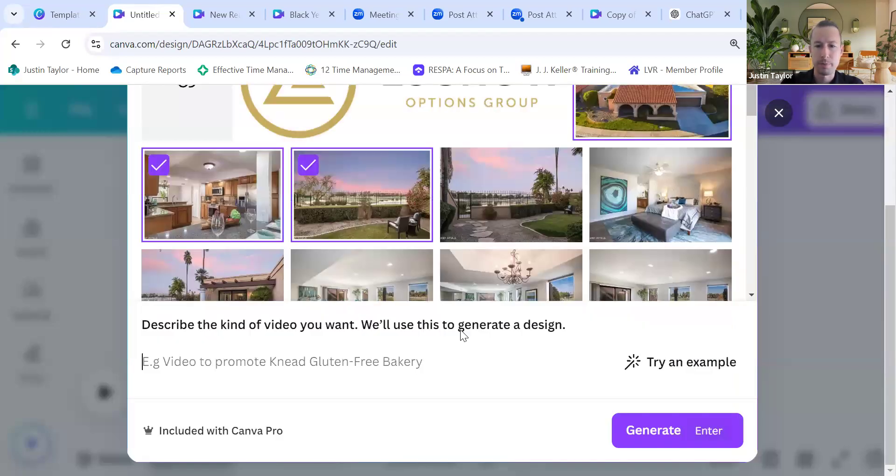
left_click(457, 167)
left_click(606, 164)
scroll(506, 231, "up", 3)
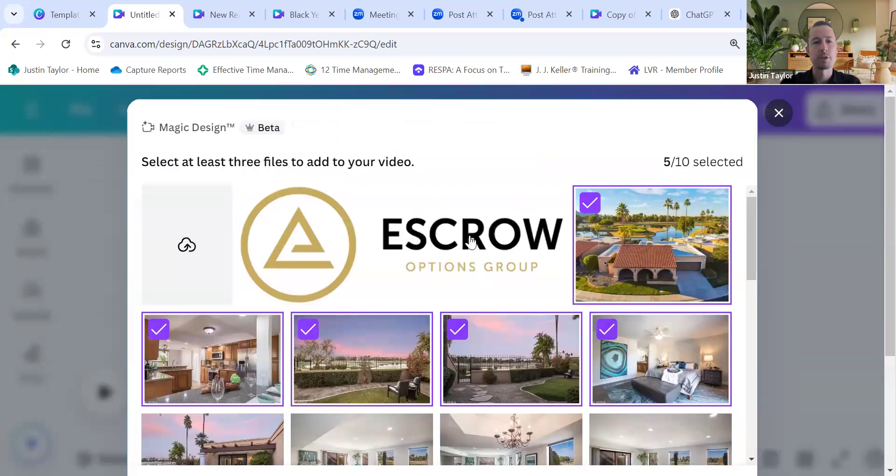
Step: Describe the video as "5 reasons why someone should buy real estate in San Diego."
scroll(470, 240, "down", 5)
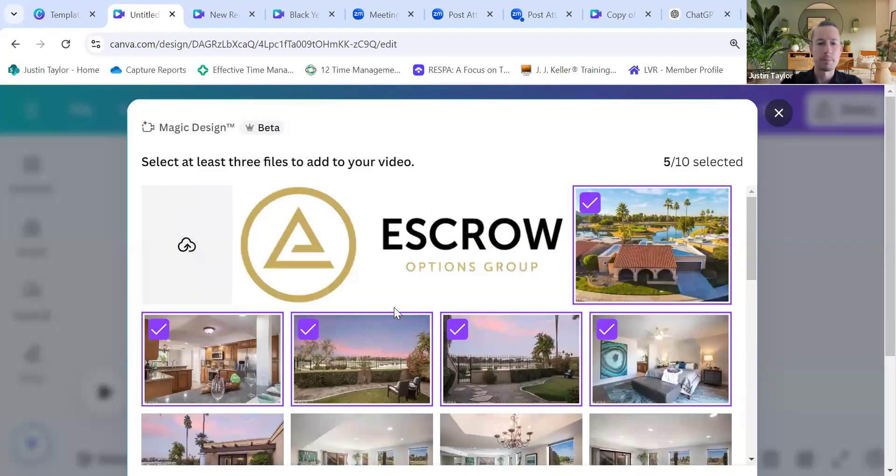
scroll(394, 310, "down", 10)
left_click(229, 368)
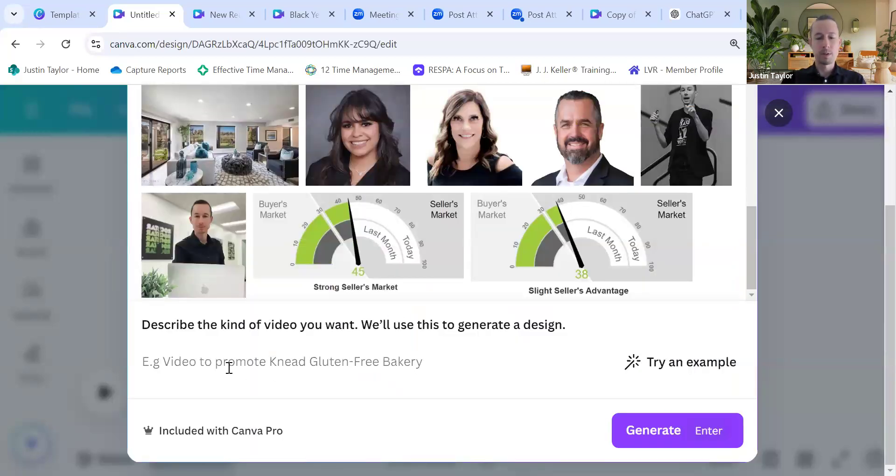
type("5")
key("BackSpace")
type("5 reasons why someone")
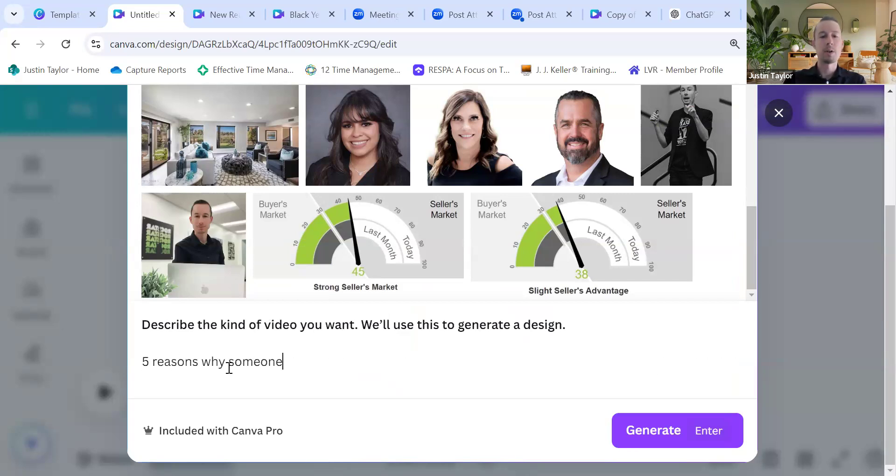
type(" should buy real estate in San Diego.")
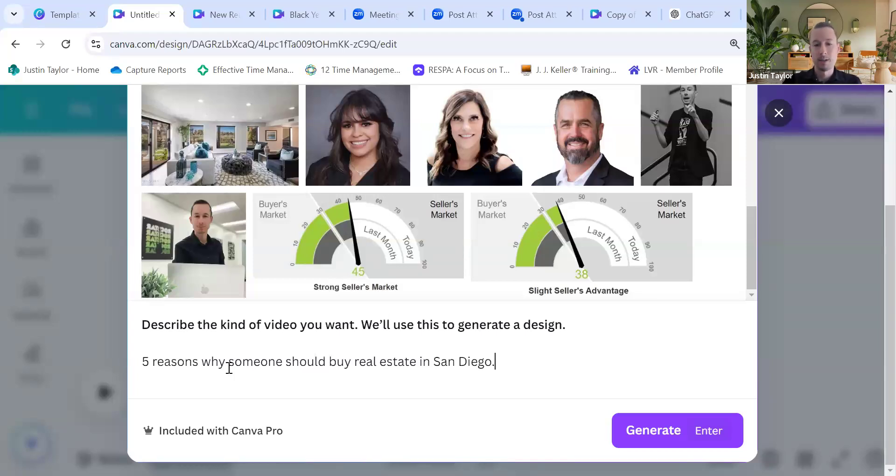
Step: View the San Diego caption in ChatGPT and the real estate quote template, returning to the video description
left_click(692, 18)
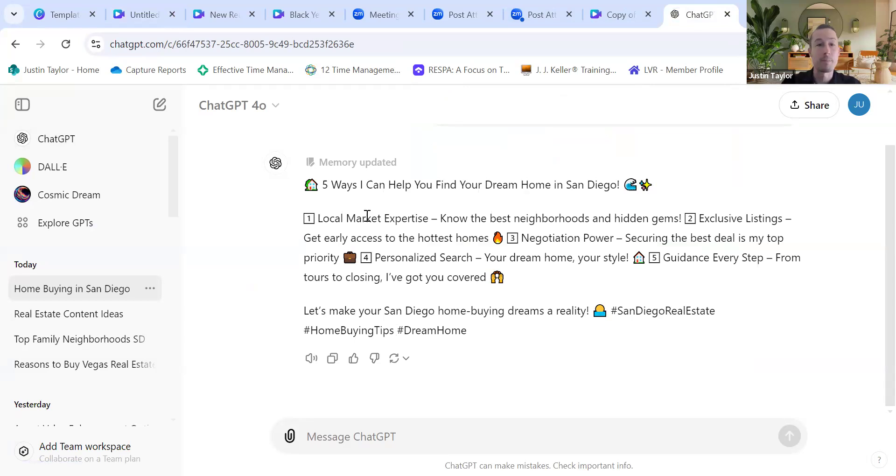
left_click(64, 20)
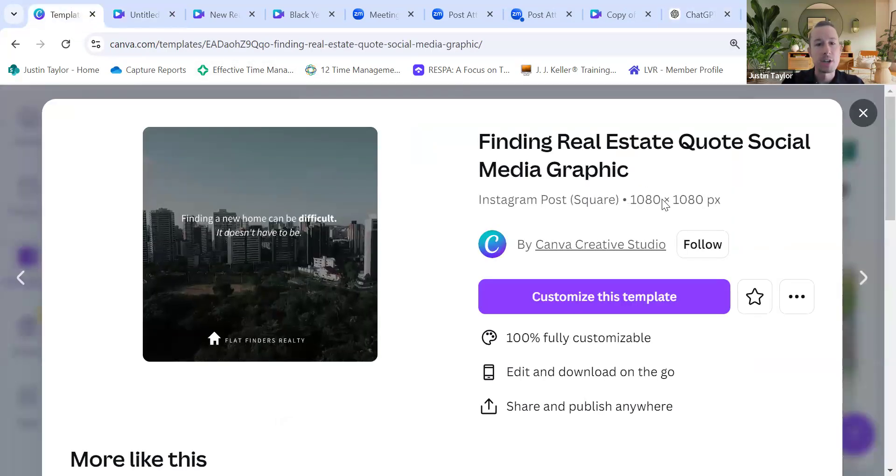
left_click(139, 19)
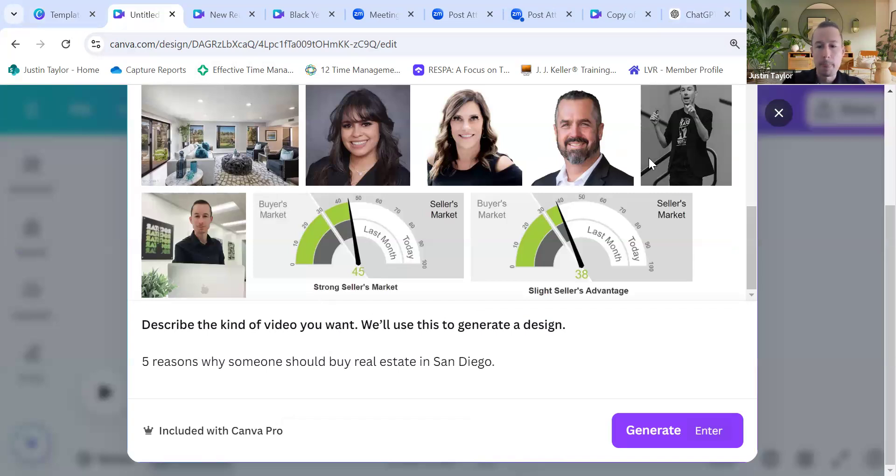
Step: Generate the San Diego video and preview its opening and "Reason 1" scenes, moving the playhead back to 0.4s
left_click(684, 429)
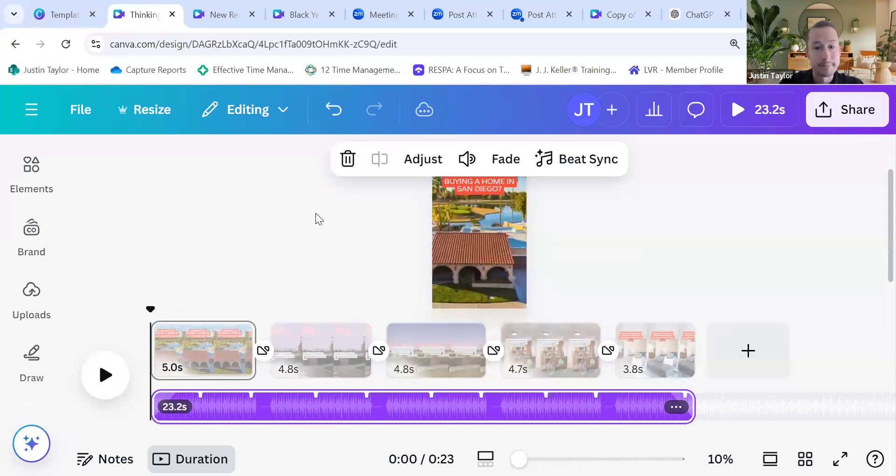
left_click(107, 376)
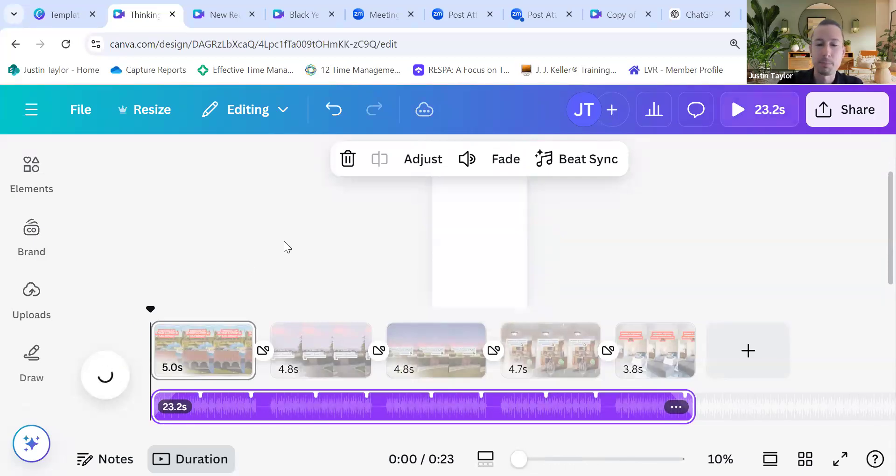
left_click(201, 361)
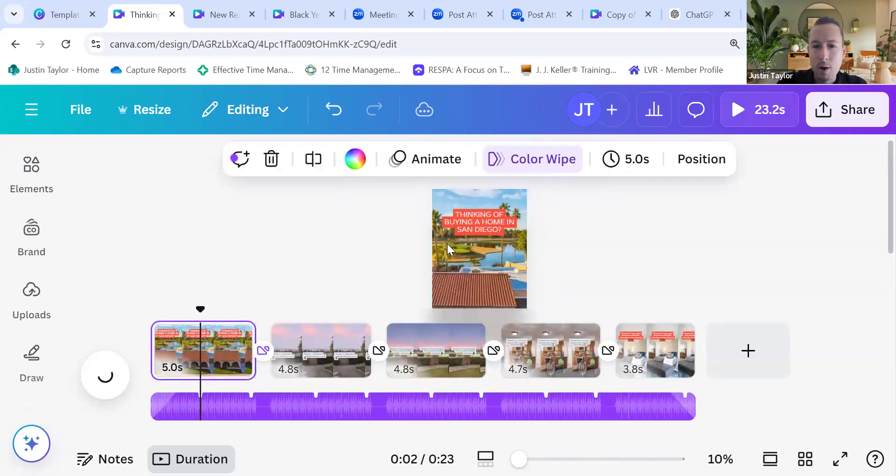
left_click(316, 357)
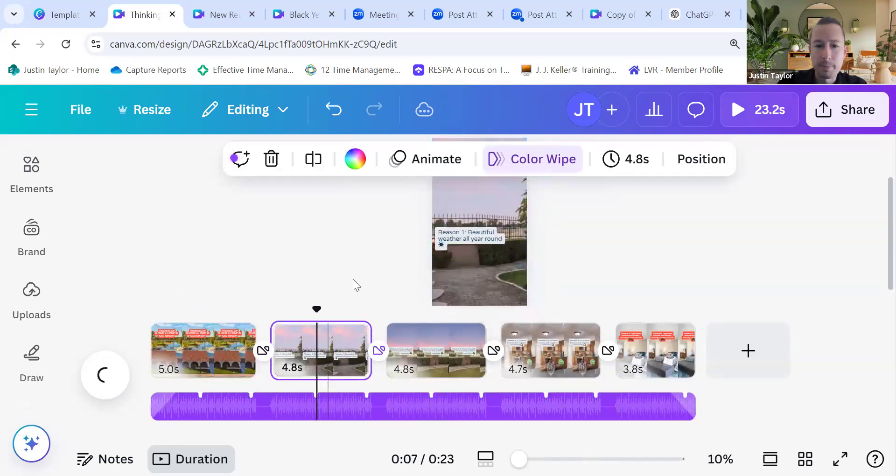
left_click_drag(320, 308, 158, 333)
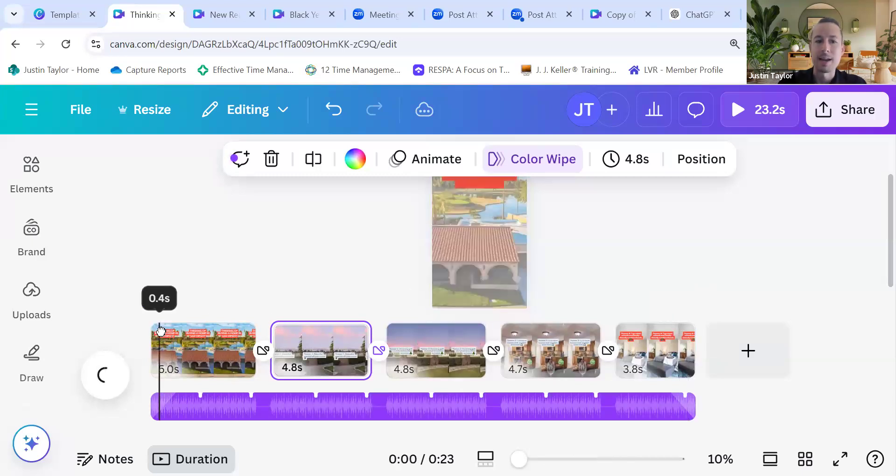
left_click(203, 255)
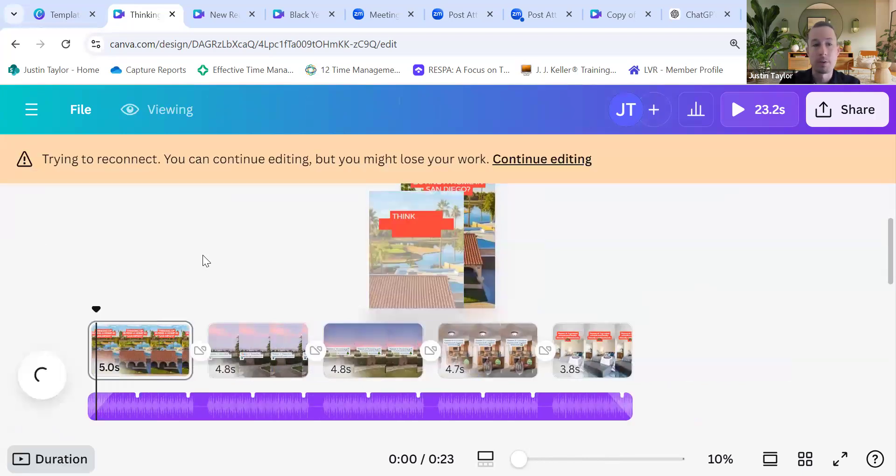
Step: Resume editing the disconnected San Diego video and leave it for the Canva home page, with the search closed
left_click(546, 164)
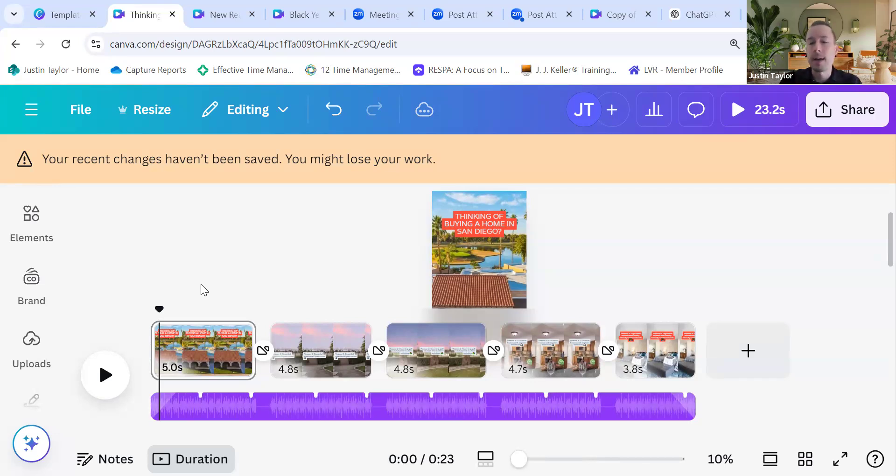
left_click(59, 299)
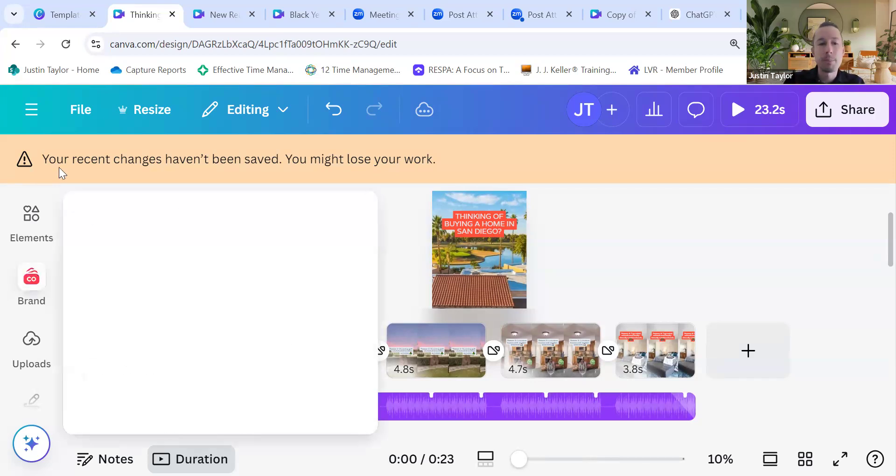
left_click(47, 114)
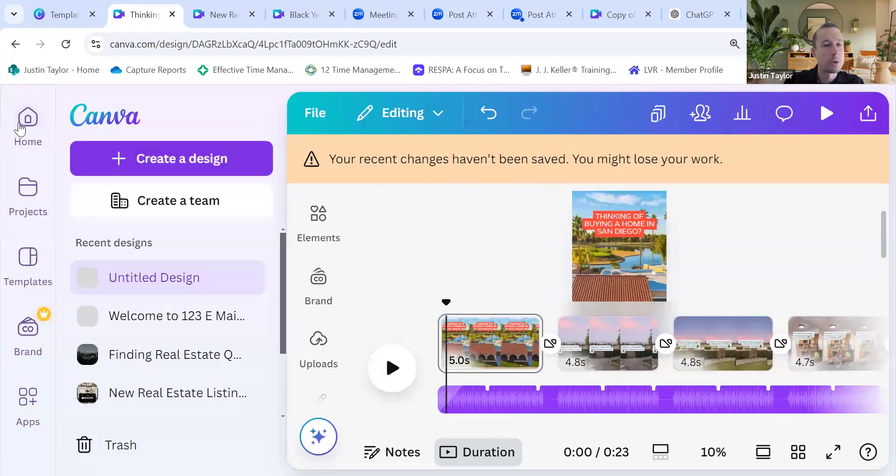
left_click(20, 127)
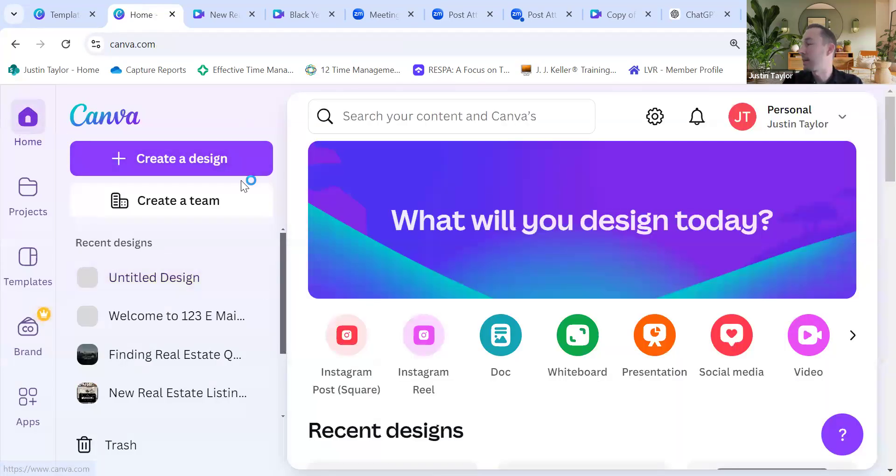
left_click(511, 119)
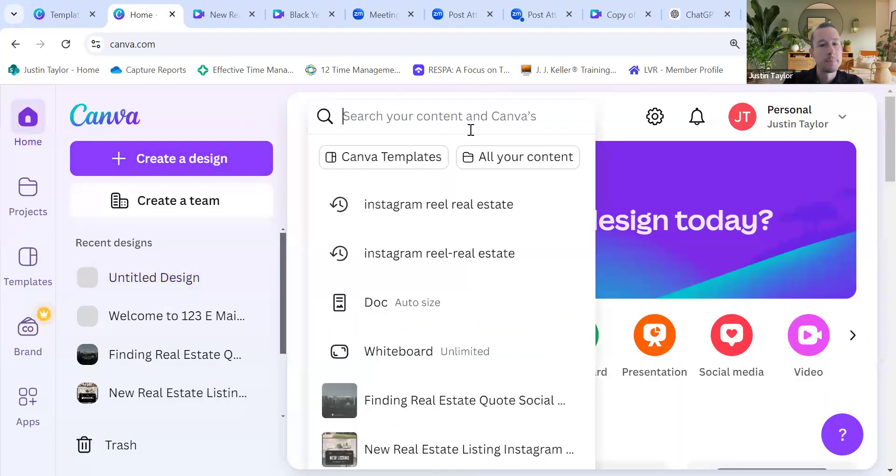
left_click(613, 104)
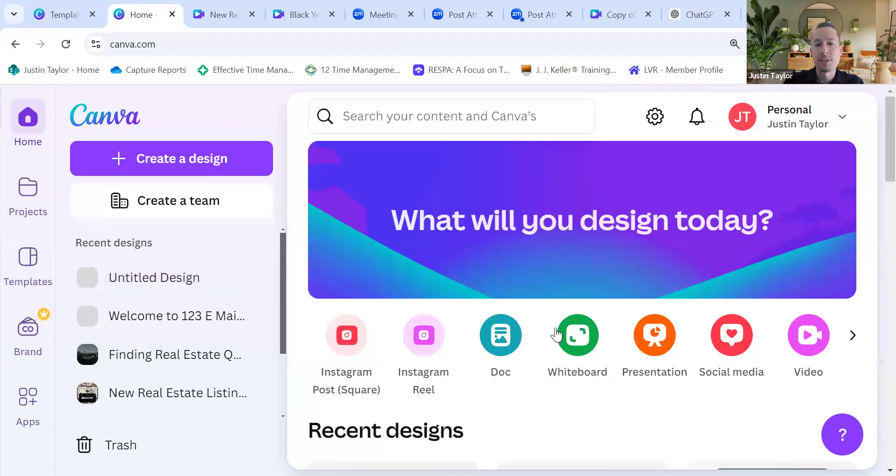
Step: Create a blank Instagram Reel design and start Magic Design for Video
left_click(415, 341)
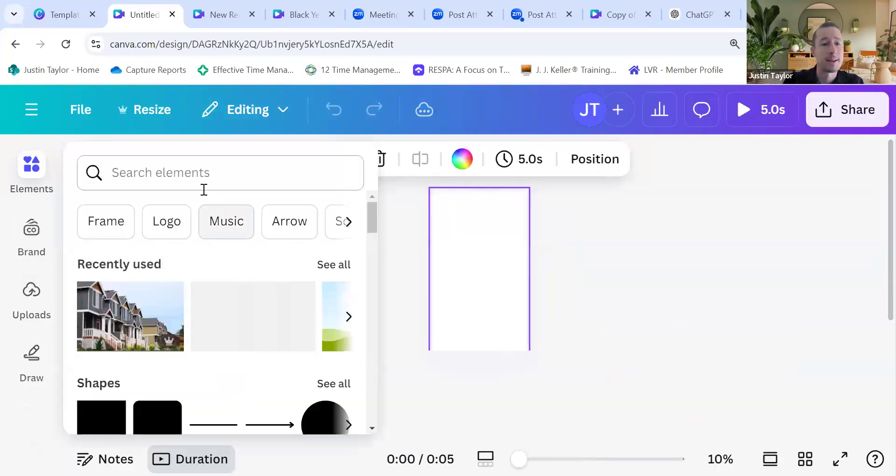
left_click(586, 308)
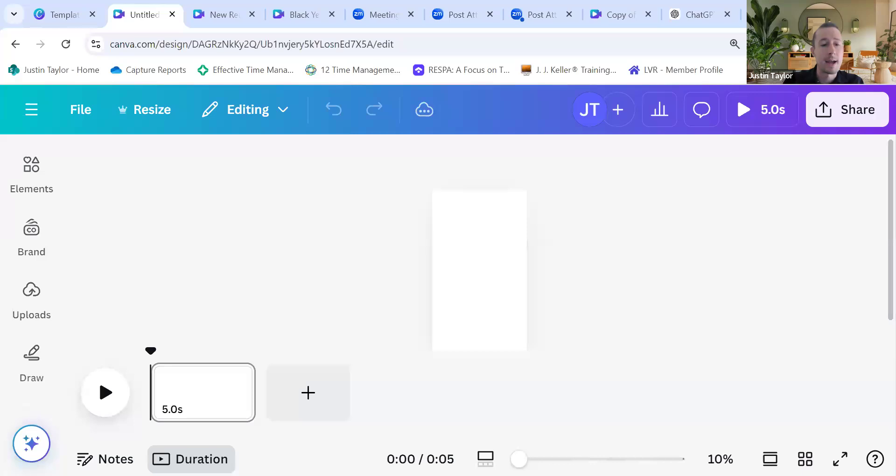
left_click(23, 449)
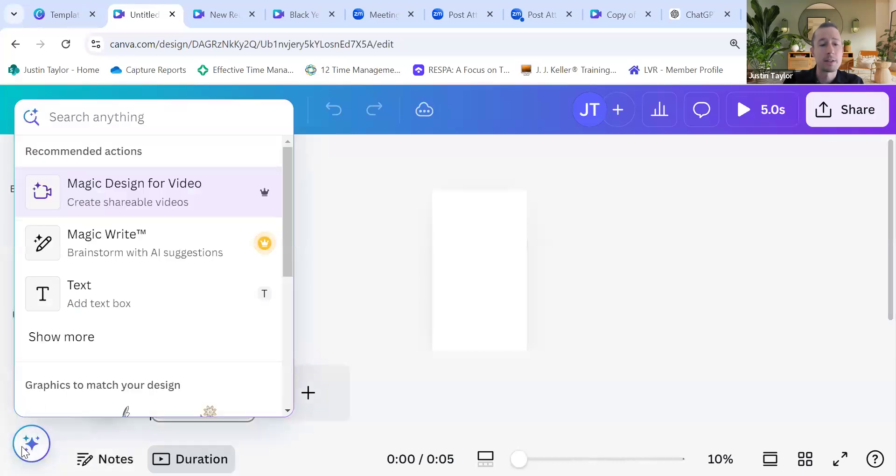
left_click(159, 192)
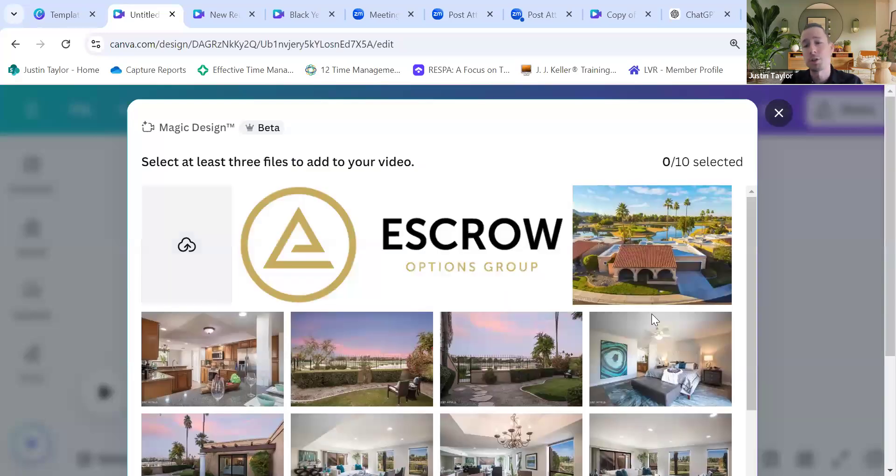
Step: Select five property photos for the video: the aerial house exterior, two bedroom shots, a living room and a kitchen
left_click(605, 238)
left_click(608, 326)
scroll(608, 317, "down", 4)
left_click(607, 232)
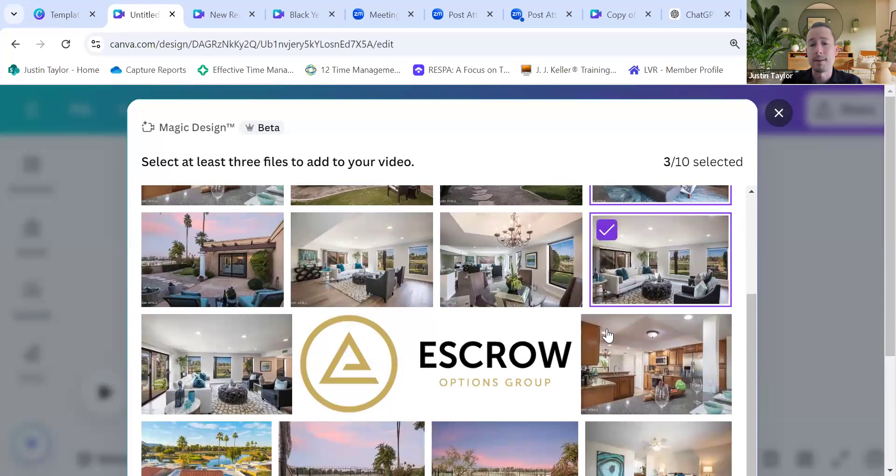
left_click(602, 166)
scroll(603, 167, "down", 2)
left_click(602, 173)
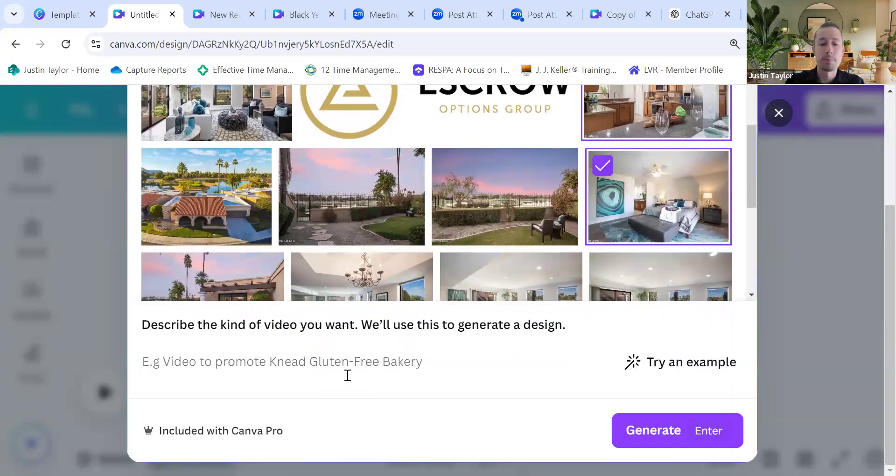
Step: Try to generate a video described as the top 5 hiking spots in San Diego, and dismiss the resulting notice
type("Top 5 hiking spots in San Di")
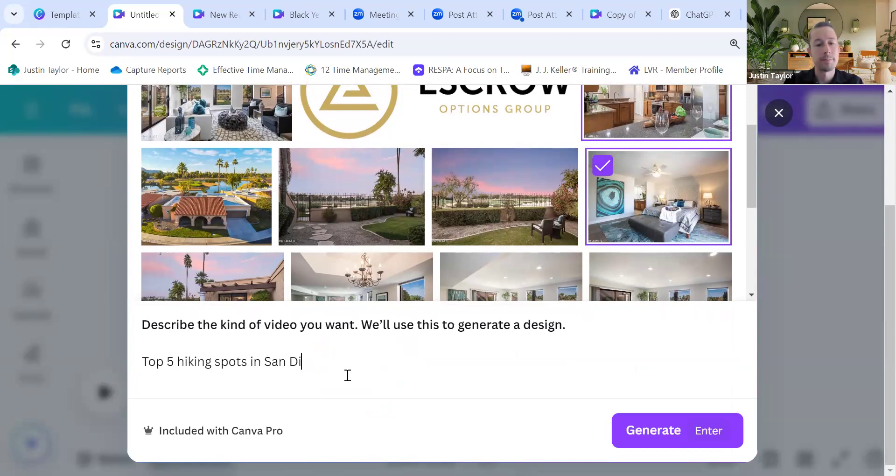
key("Return")
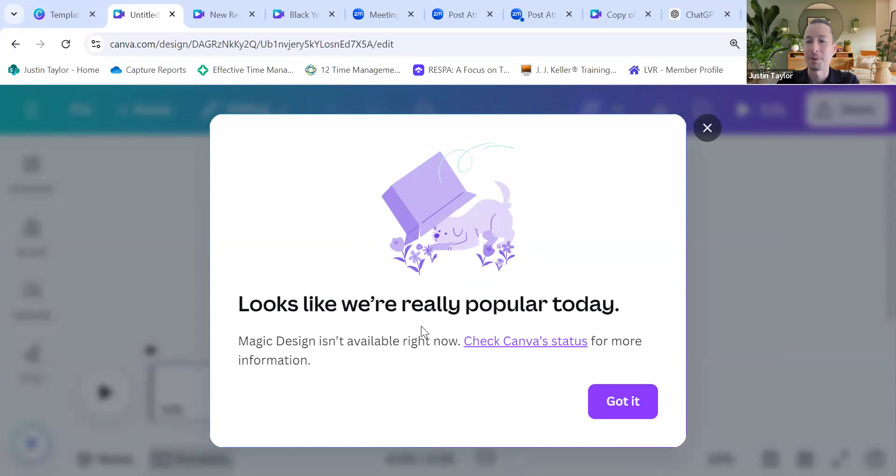
left_click(603, 407)
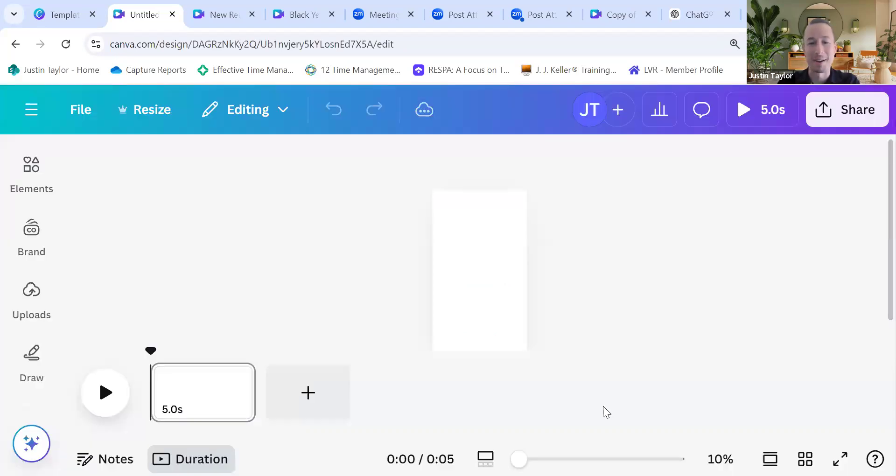
left_click(32, 443)
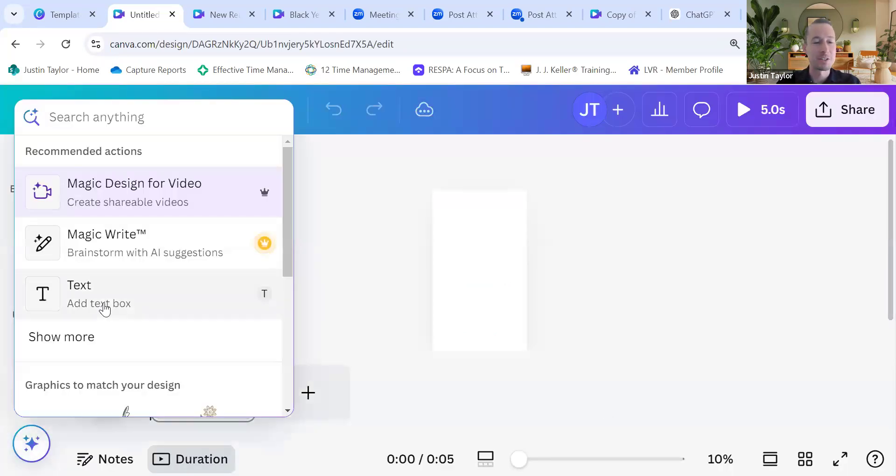
left_click(138, 200)
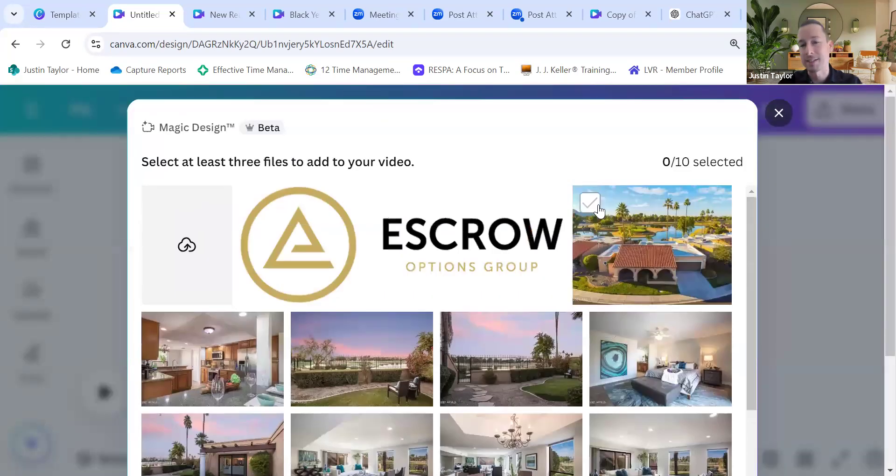
left_click(607, 276)
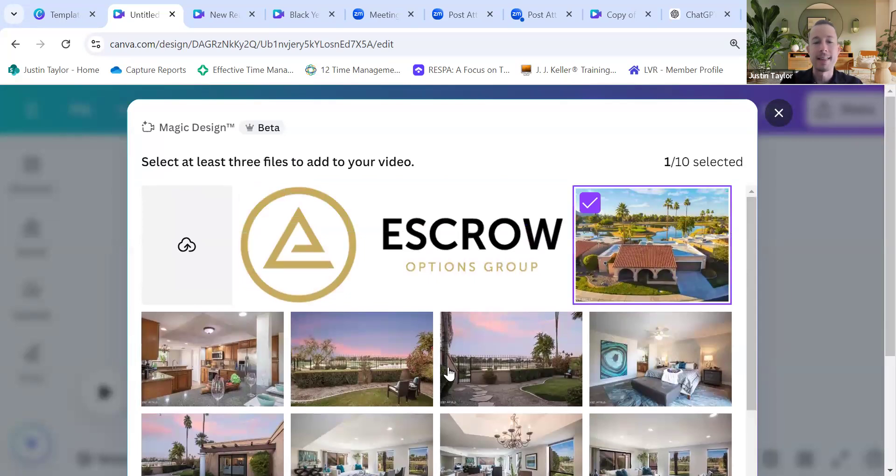
scroll(449, 374, "down", 6)
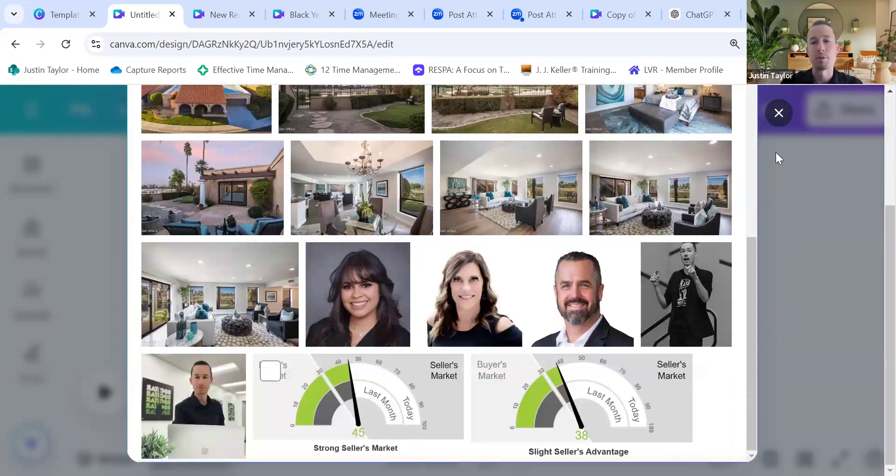
scroll(710, 324, "up", 8)
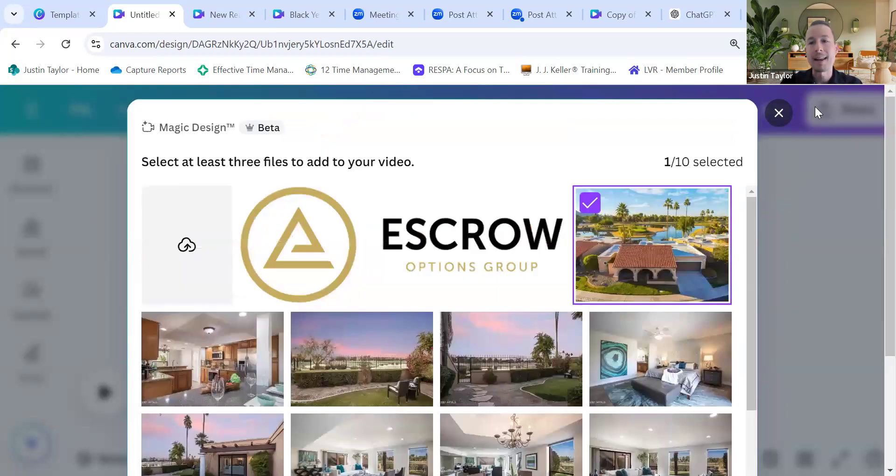
left_click(779, 113)
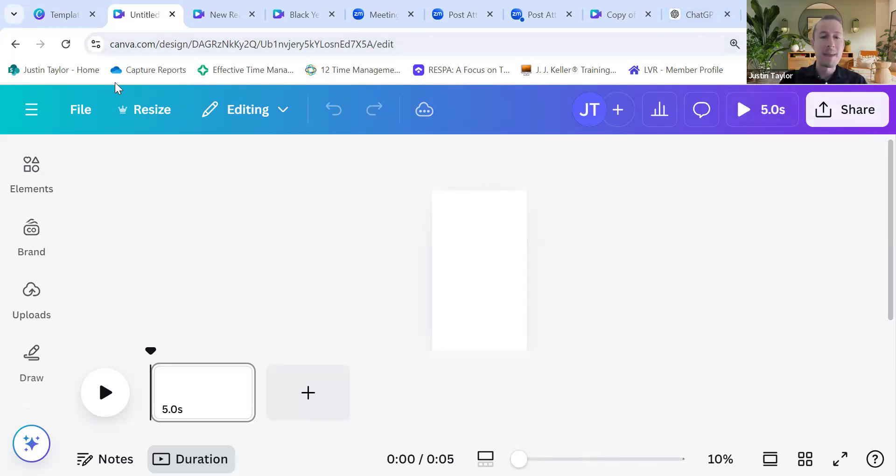
Step: Try to open pexels.com in a new browser tab, proceeding past the security warning
left_click(619, 14)
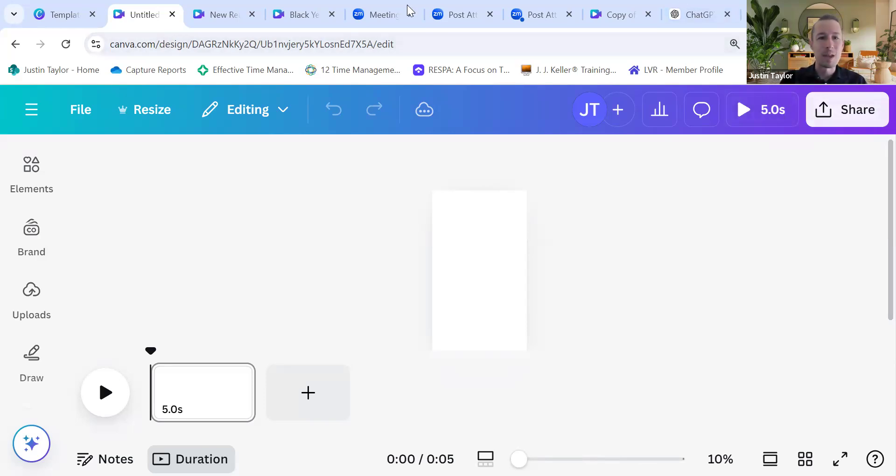
left_click(675, 16)
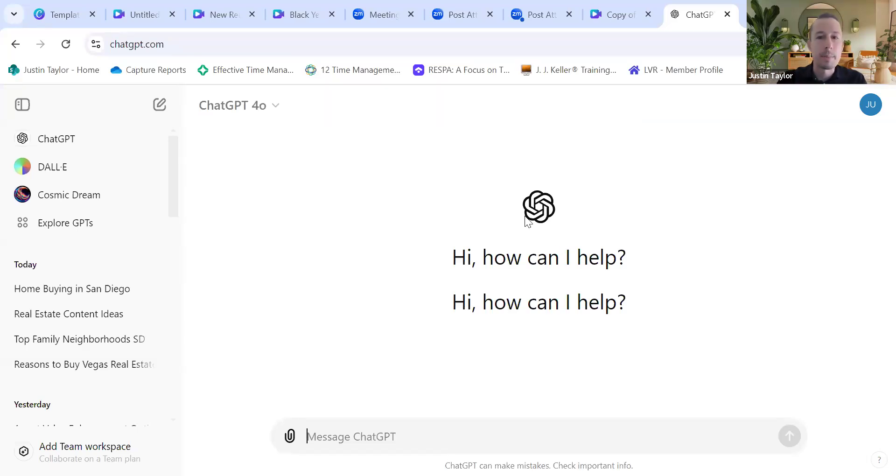
left_click(751, 15)
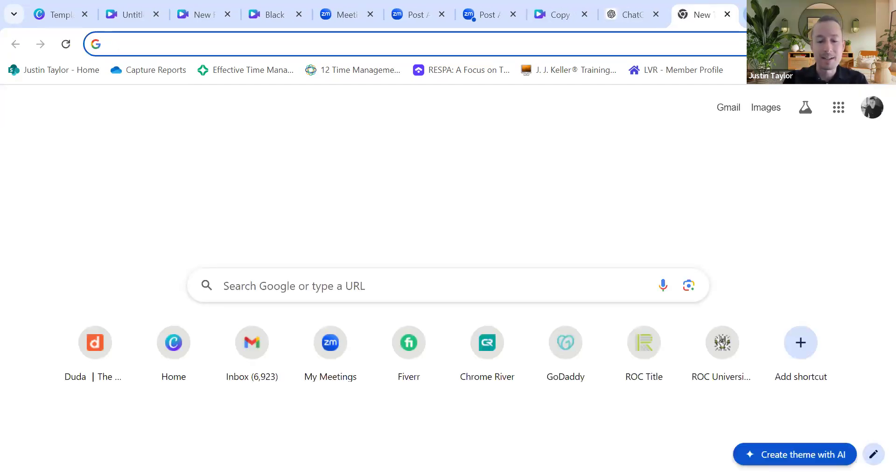
type("pexels.com")
key("Return")
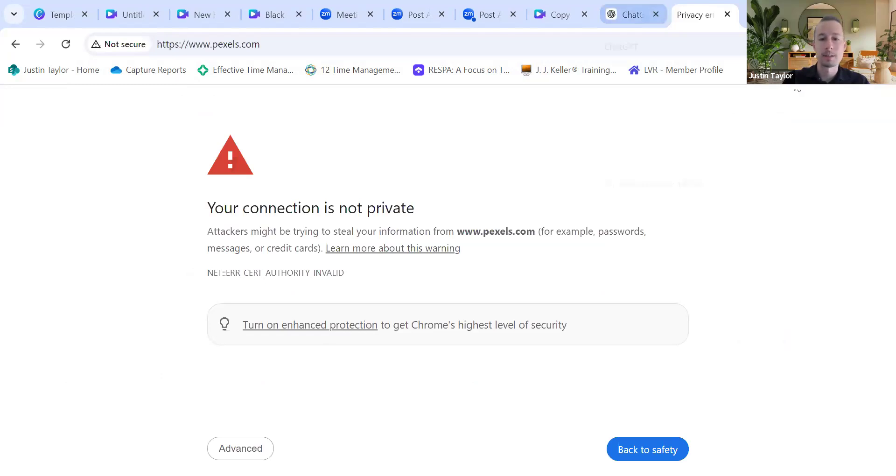
left_click(247, 450)
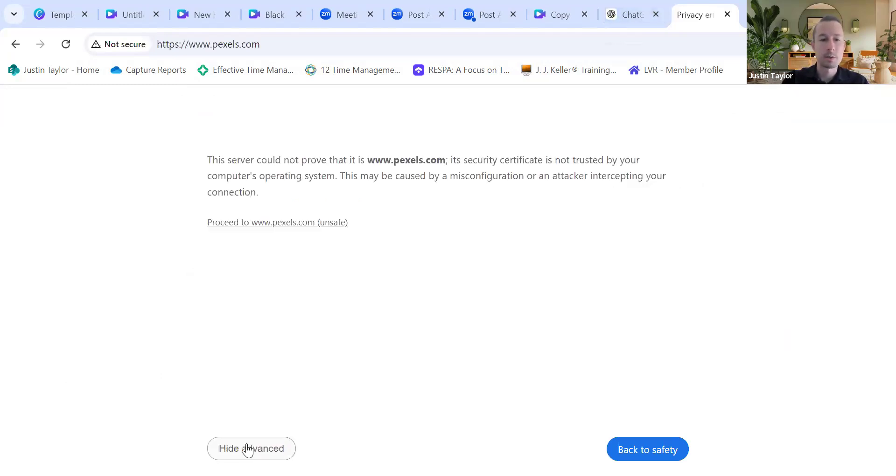
left_click(298, 224)
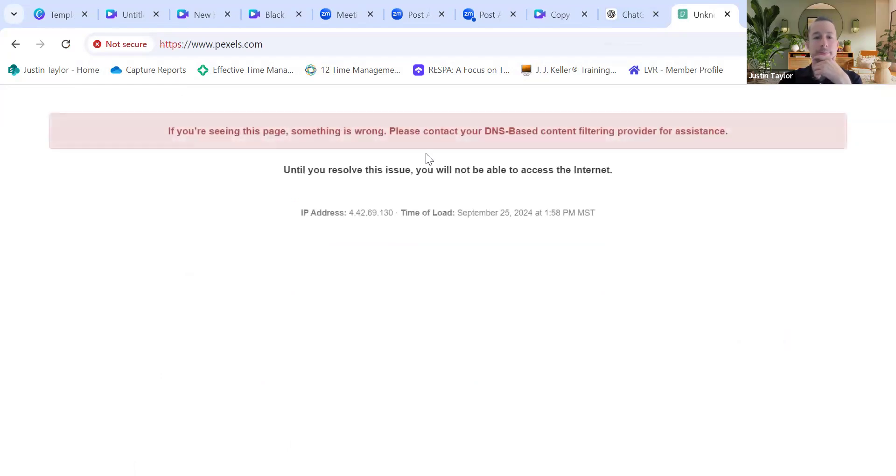
Step: Try to open pixabay.com in the same browser tab
key("ctrl+l")
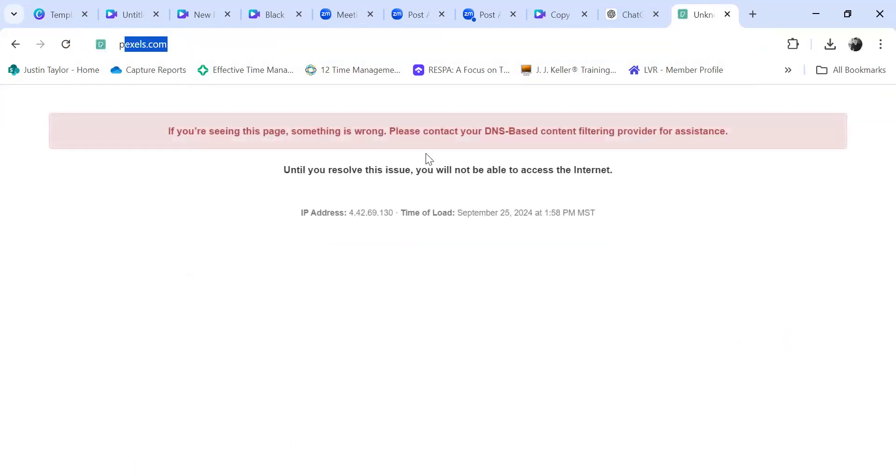
type("pixabay.com")
key("Return")
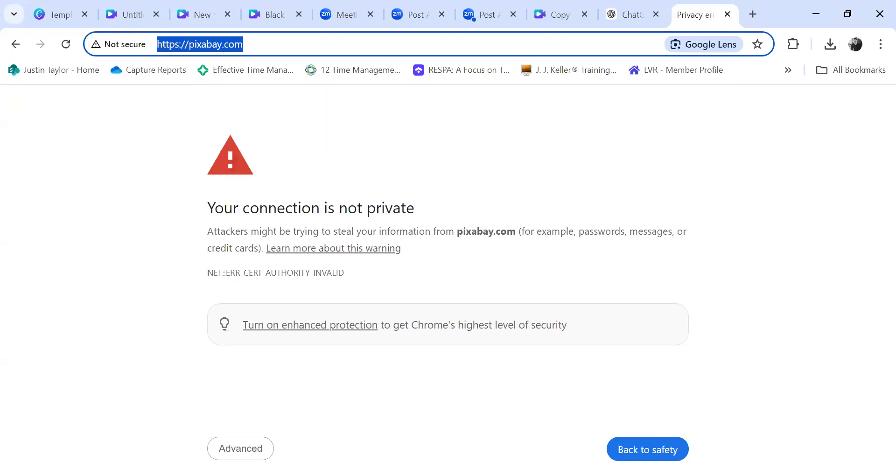
left_click(110, 180)
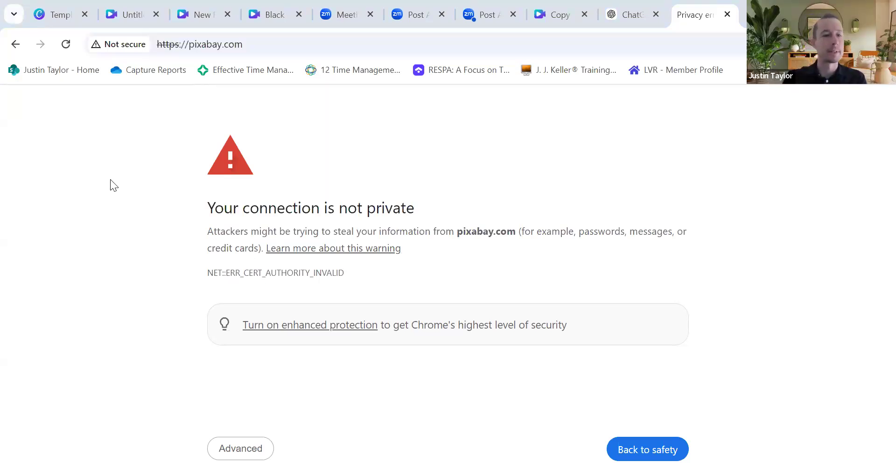
Step: Retry loading pexels.com, followed by pixabay.com, as stock footage sources
key("ctrl+l")
type("pexels.com")
key("Return")
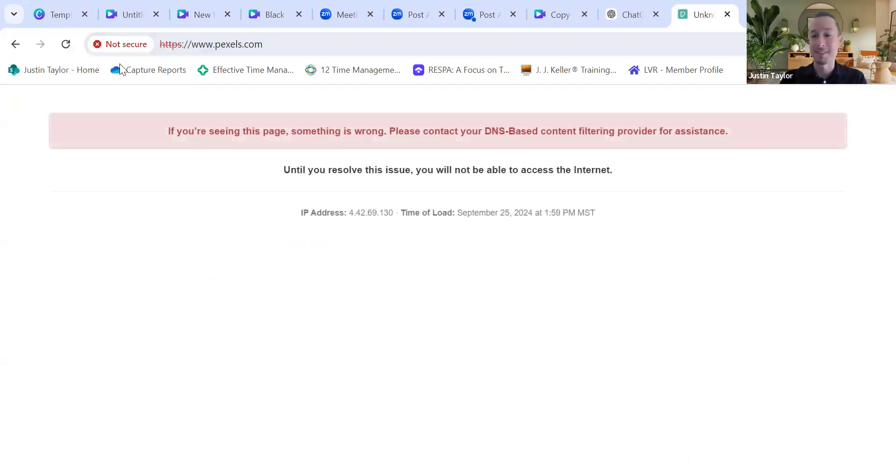
key("ctrl+l")
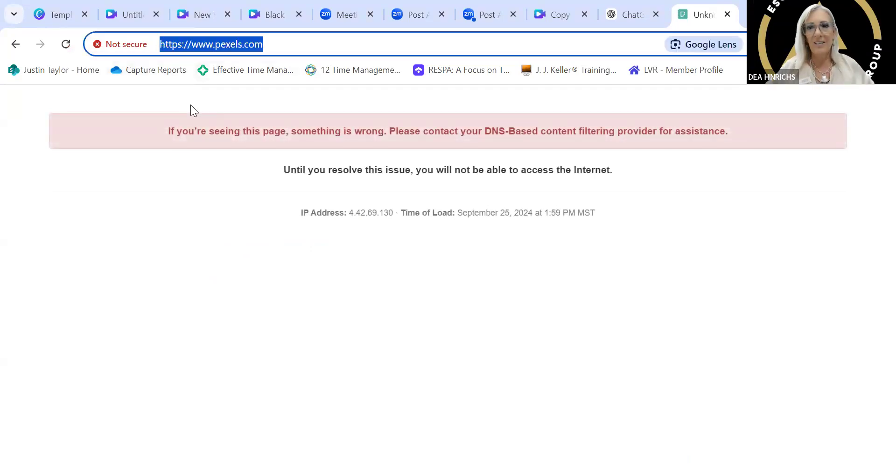
type("pixabay.com")
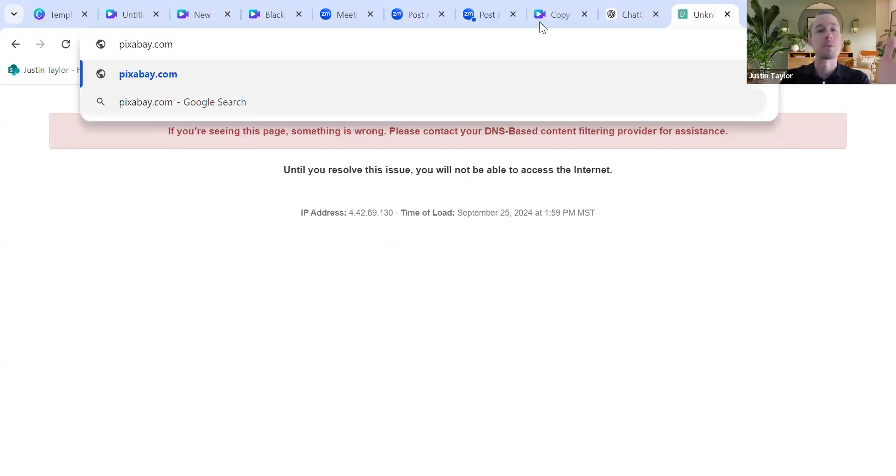
key("Return")
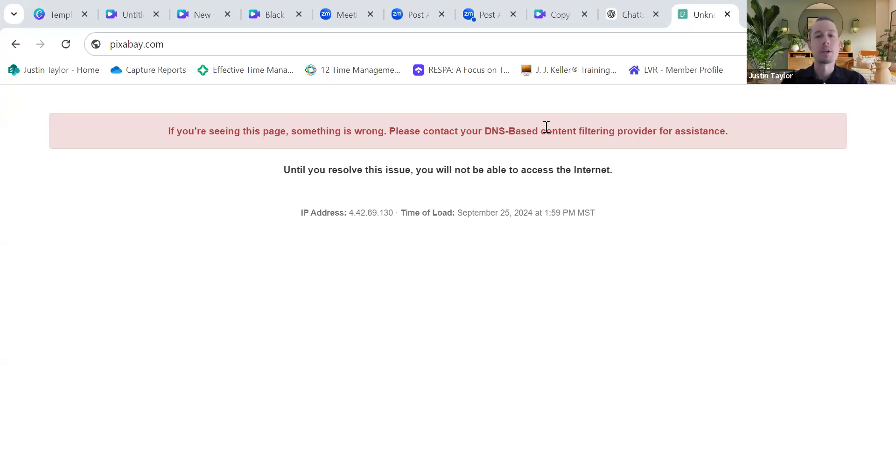
Step: Switch back to Canva's 55-page reel template design and preview the "New Listing" video on page 1 at 25% zoom
left_click(136, 14)
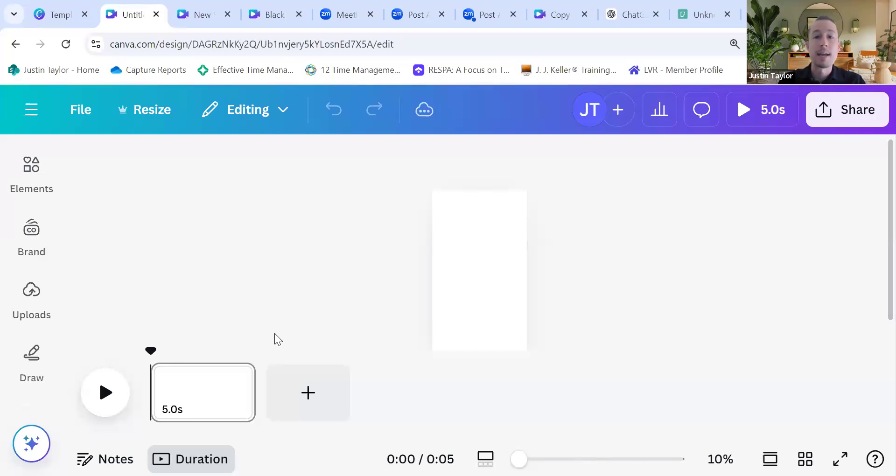
left_click(545, 21)
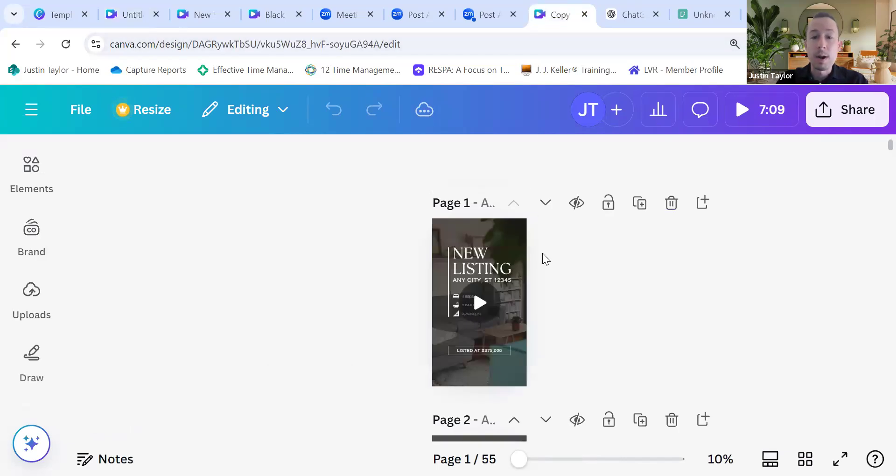
key("ctrl+plus")
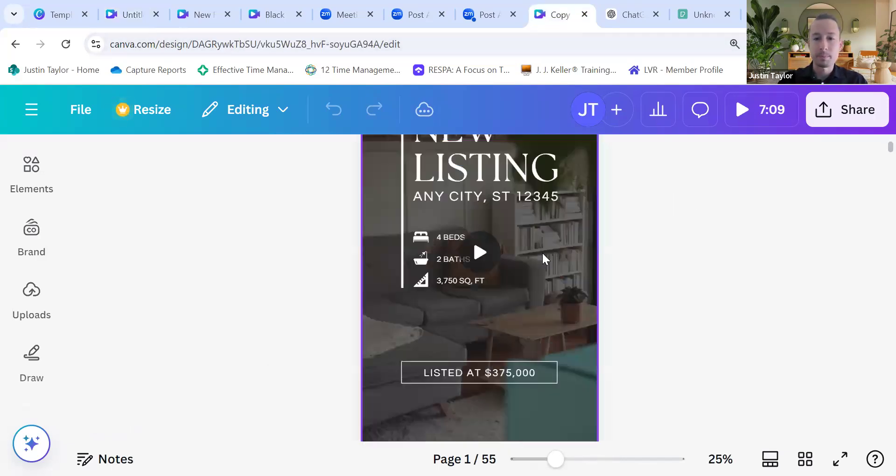
scroll(542, 251, "up", 3)
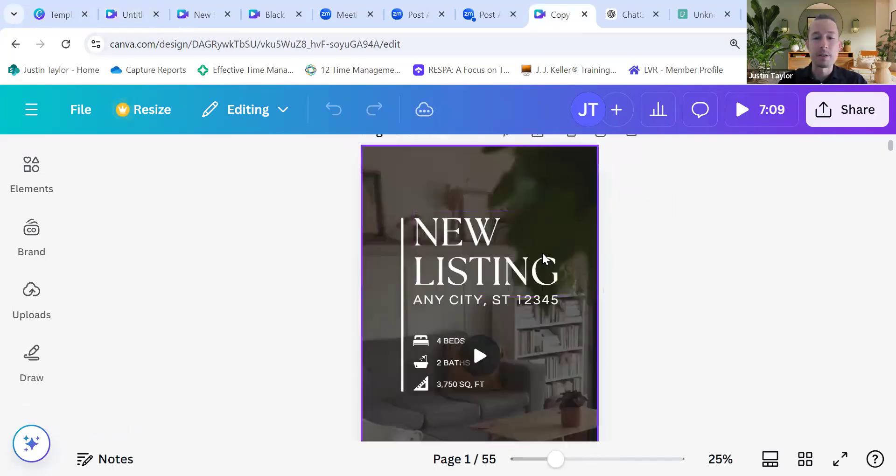
scroll(542, 251, "down", 2)
left_click(481, 301)
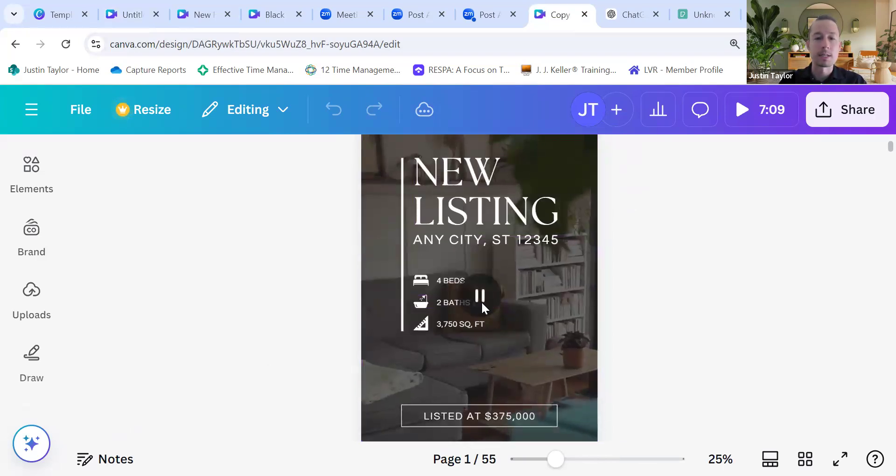
scroll(481, 301, "up", 3)
scroll(481, 301, "down", 5)
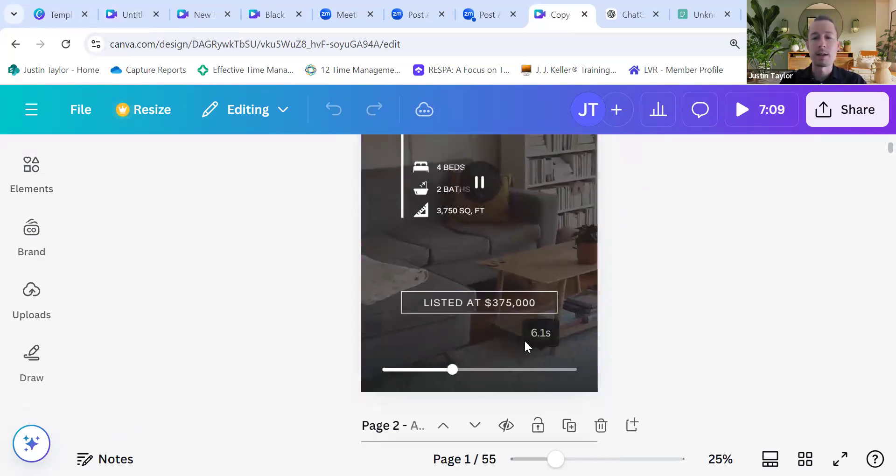
scroll(497, 299, "up", 8)
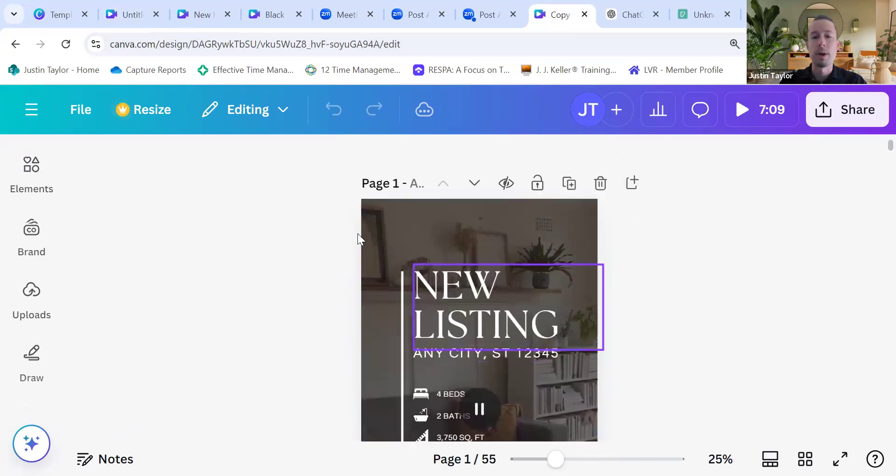
Step: Inspect the editable bed, bath and square-footage details on page 1's "New Listing" reel
scroll(371, 312, "down", 5)
scroll(438, 351, "up", 3)
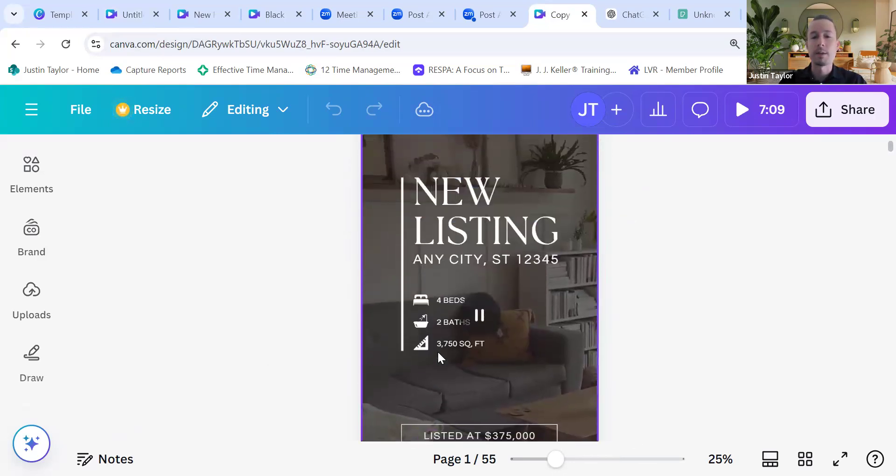
left_click(444, 323)
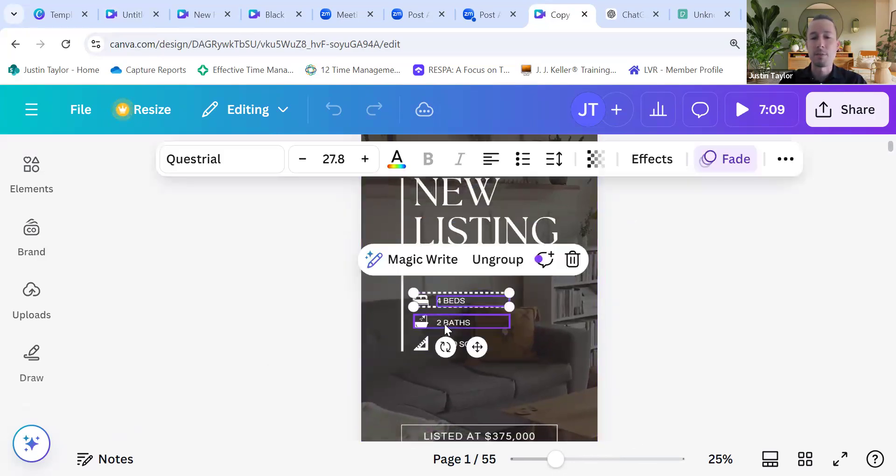
left_click(328, 302)
scroll(329, 301, "up", 1)
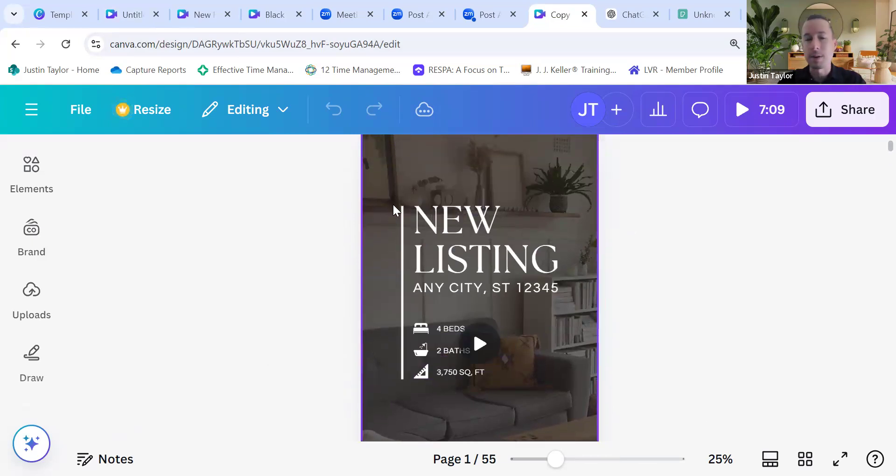
Step: Preview the page 2 "Why Get Pre-Approved for a Mortgage" video and look over the reel templates on pages 3 and 4
scroll(394, 208, "down", 10)
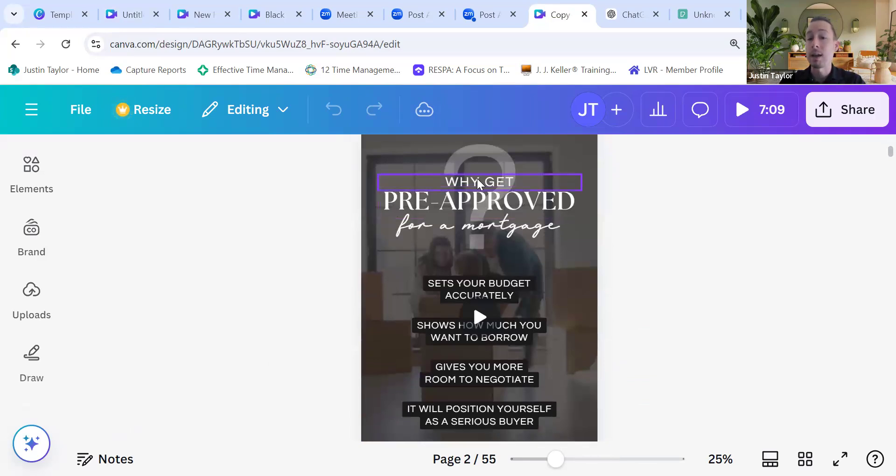
left_click(478, 314)
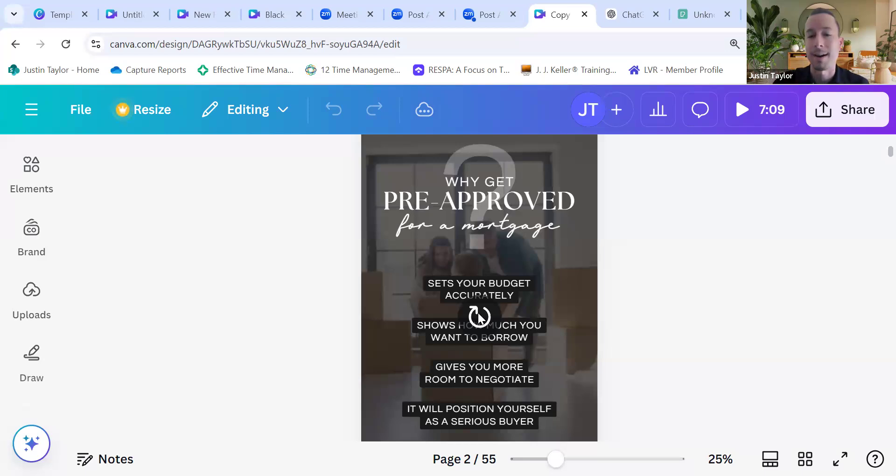
scroll(478, 316, "down", 8)
scroll(479, 314, "down", 10)
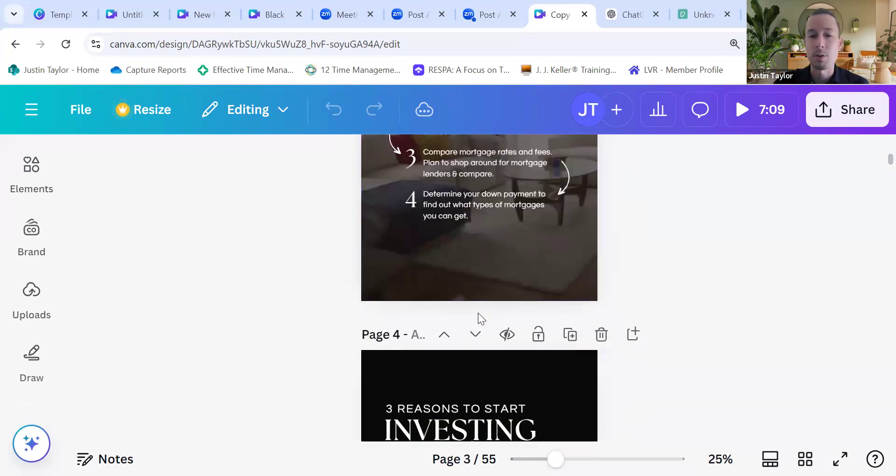
scroll(477, 312, "down", 8)
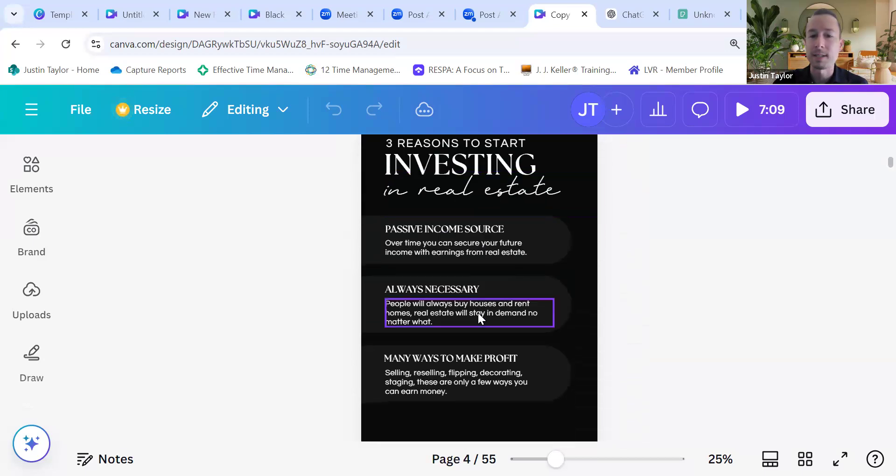
Step: Inspect the "Home Buyer Do's/Don'ts" reel on page 5, including the toggle graphic beside "Hire a Real Estate Agent"
scroll(478, 313, "down", 3)
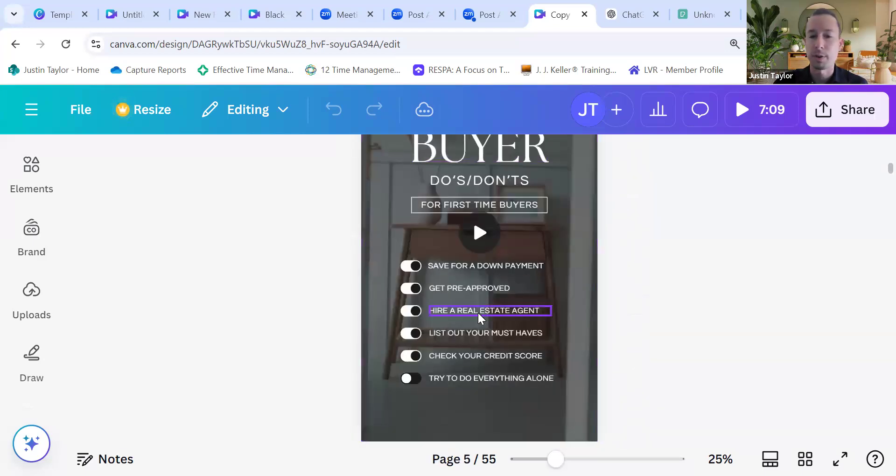
left_click(413, 293)
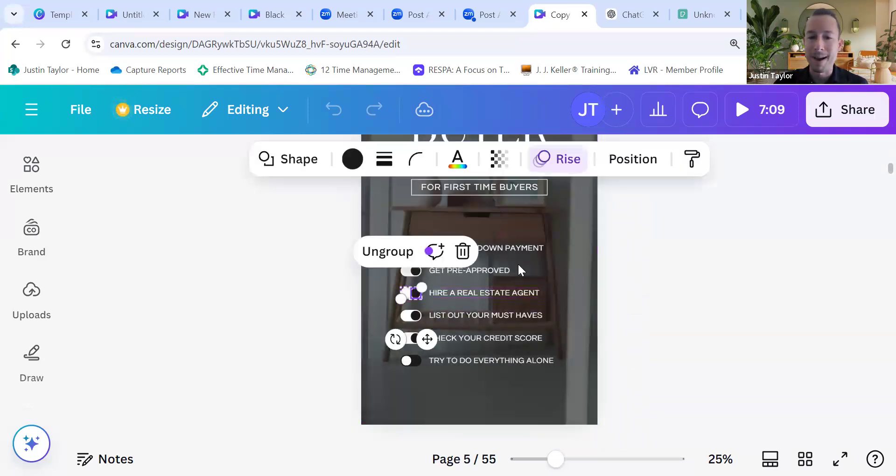
left_click(298, 225)
scroll(407, 264, "up", 3)
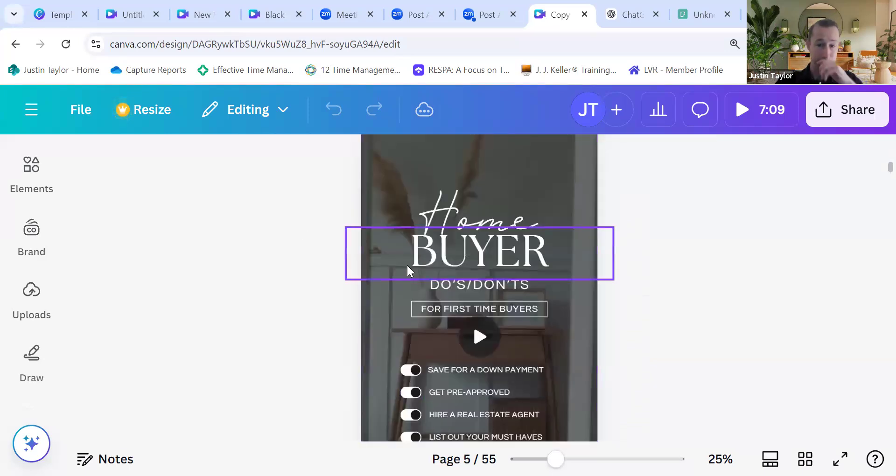
Step: Browse the reel templates from "New House For Sale" through to "Open House" on page 16
scroll(407, 264, "down", 10)
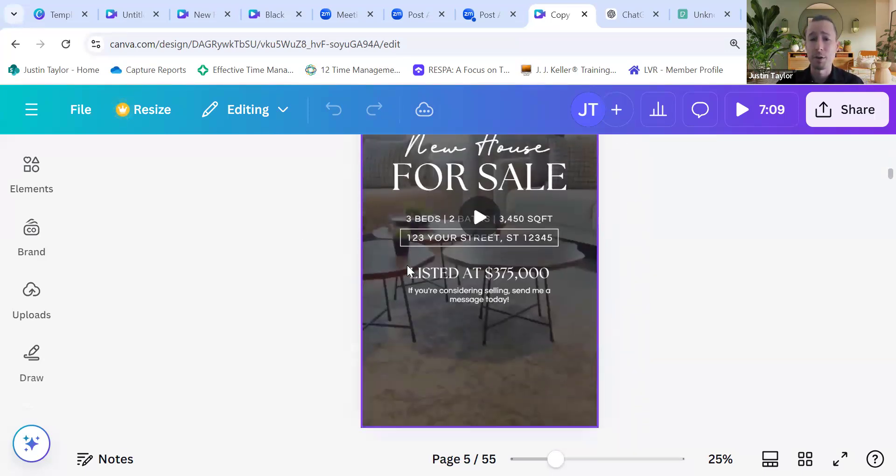
scroll(407, 264, "up", 3)
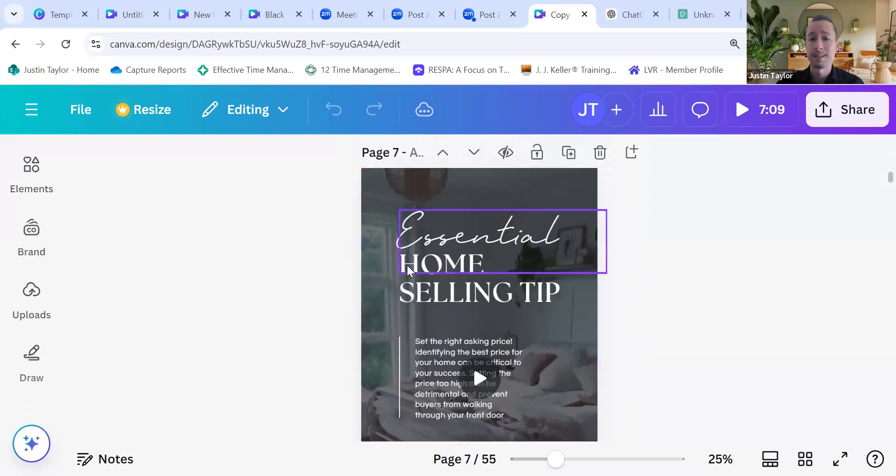
scroll(407, 264, "down", 6)
scroll(407, 264, "down", 20)
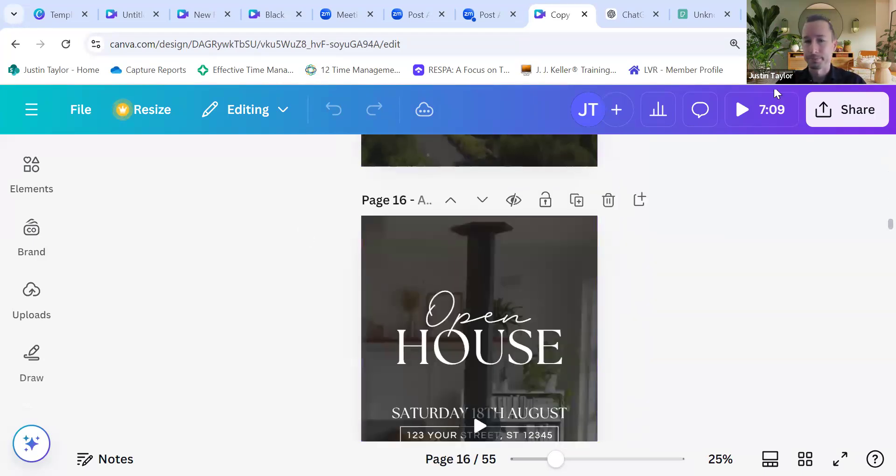
Step: Open the full list of sharing options for the design and review the share, social and save destinations
left_click(857, 122)
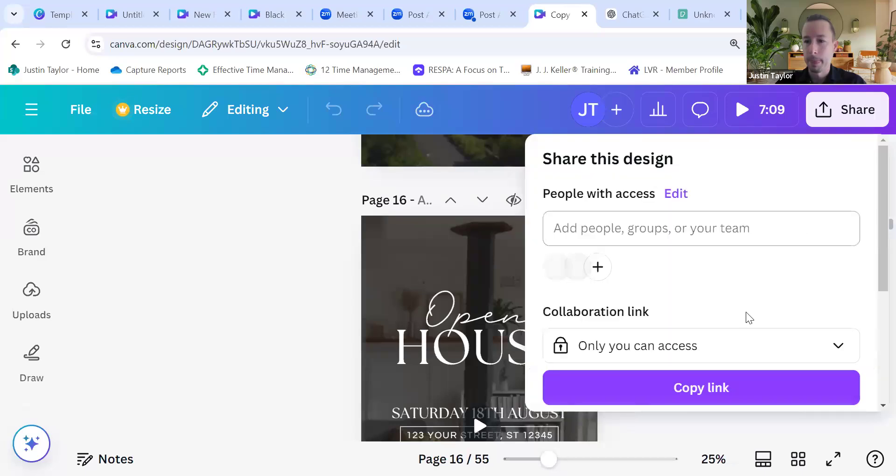
scroll(699, 363, "down", 5)
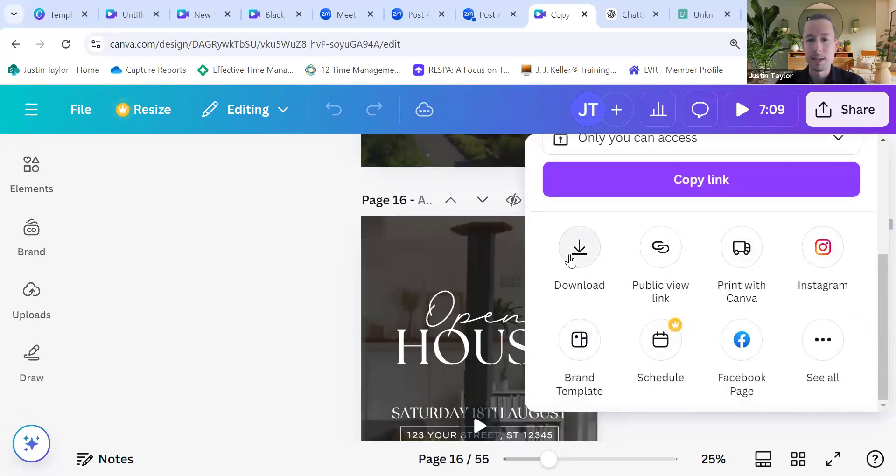
left_click(829, 351)
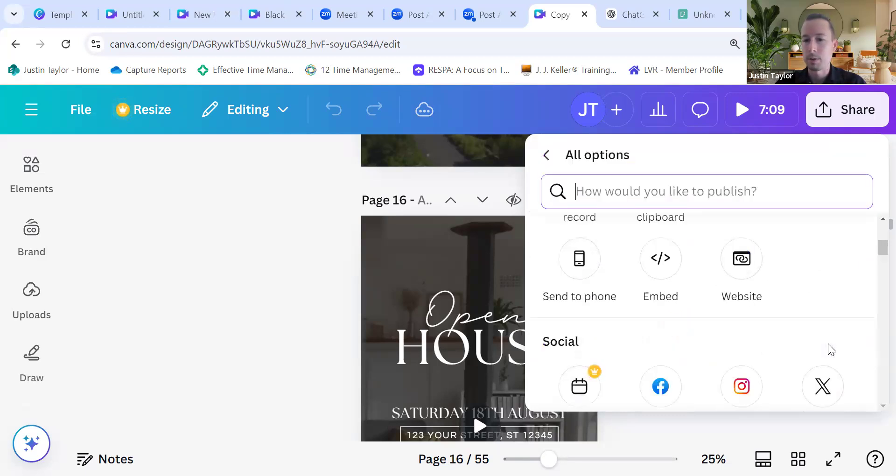
scroll(720, 302, "down", 5)
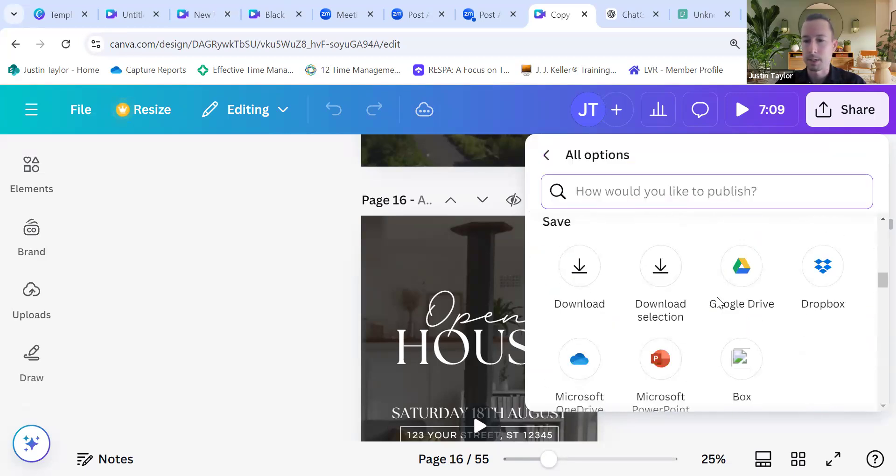
scroll(720, 302, "up", 3)
scroll(721, 302, "down", 7)
scroll(720, 302, "up", 7)
scroll(720, 302, "up", 8)
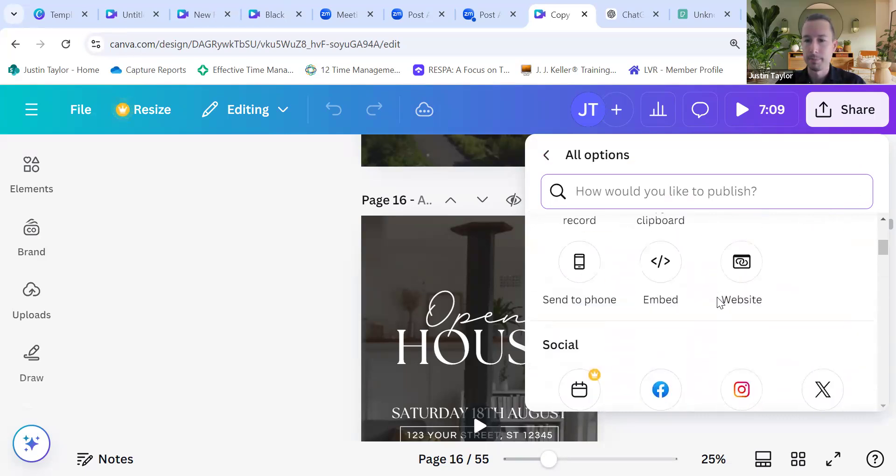
scroll(720, 302, "up", 3)
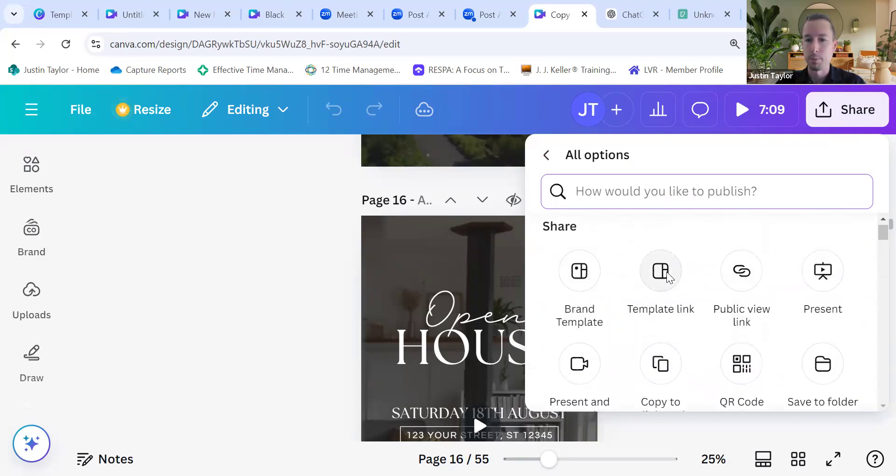
Step: Try to get a template link for the design, and close the sharing options
left_click(660, 271)
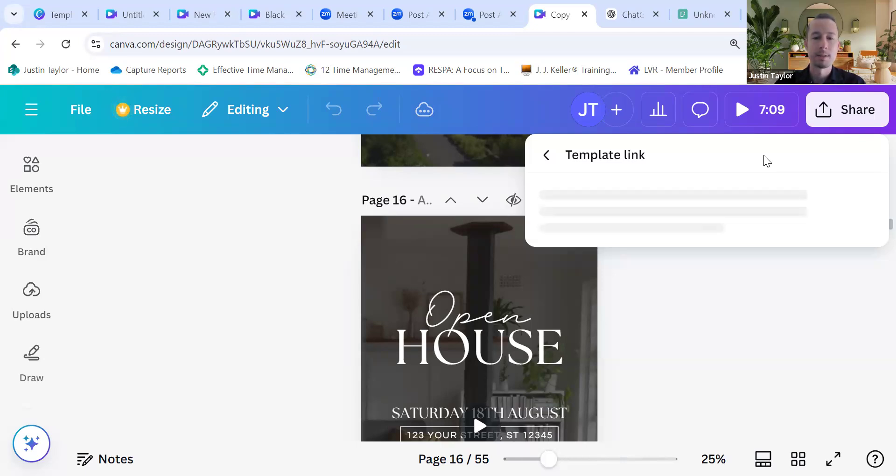
left_click(547, 155)
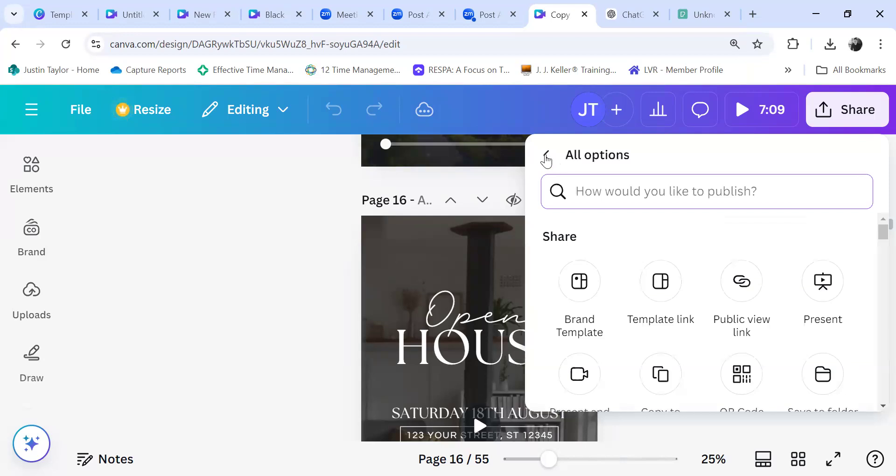
left_click(546, 156)
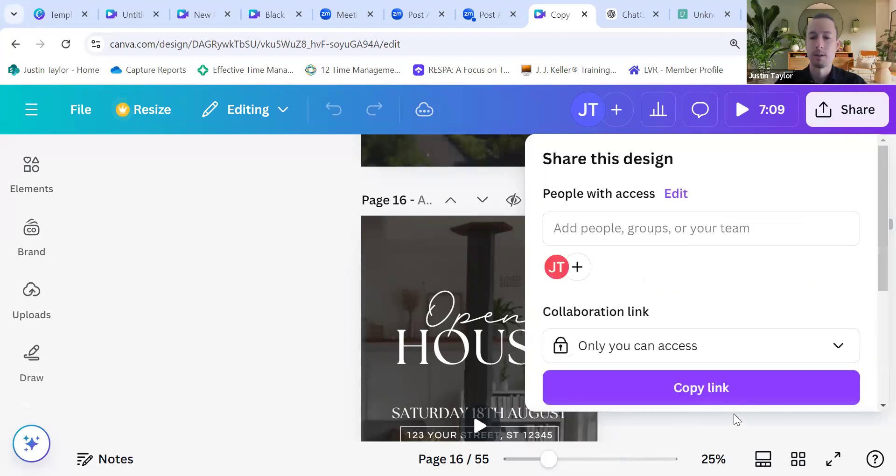
left_click(696, 423)
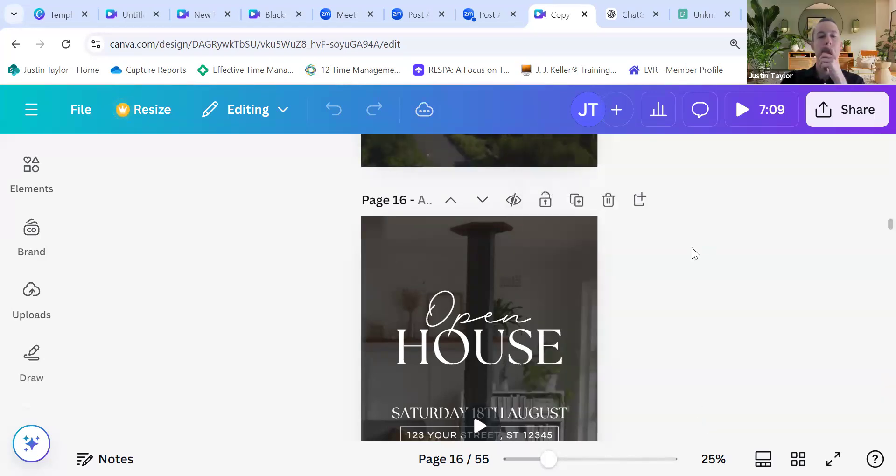
Step: Check the design's save status in the file options and view the "Market Update" reel on page 15
scroll(692, 247, "up", 10)
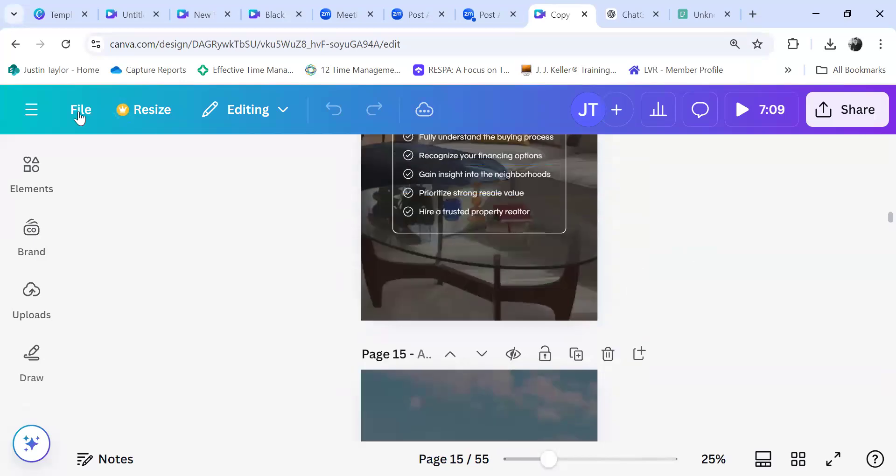
left_click(80, 118)
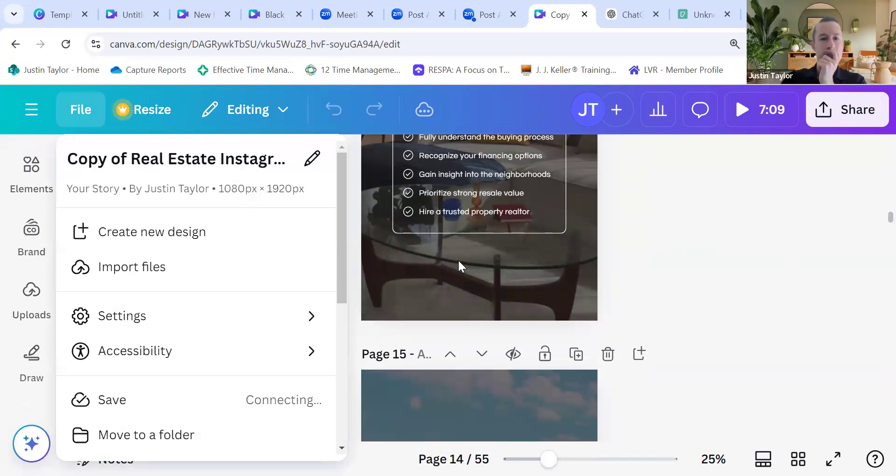
scroll(736, 313, "down", 5)
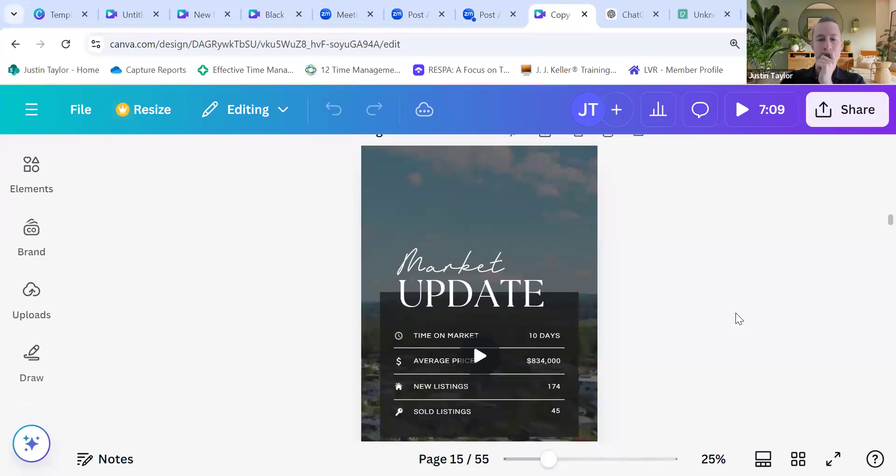
scroll(736, 312, "up", 1)
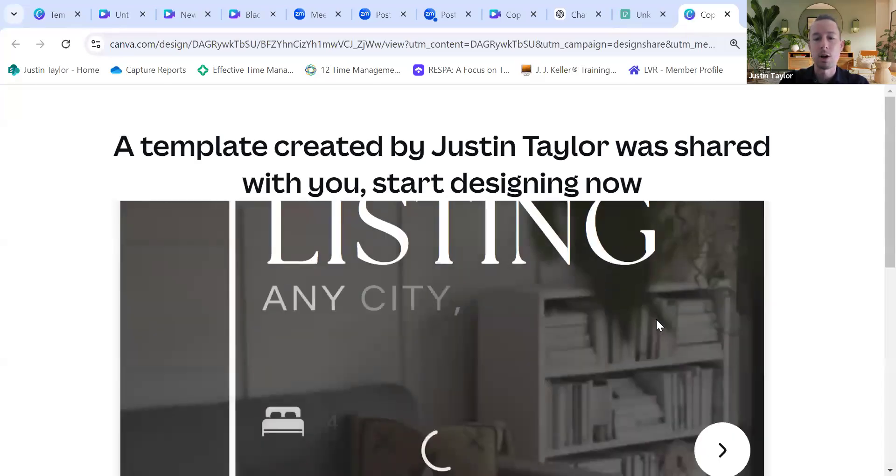
Step: Look over the shared template link's landing page with its 1080 × 1920 px "New Listing" preview
scroll(486, 352, "down", 15)
scroll(483, 342, "up", 3)
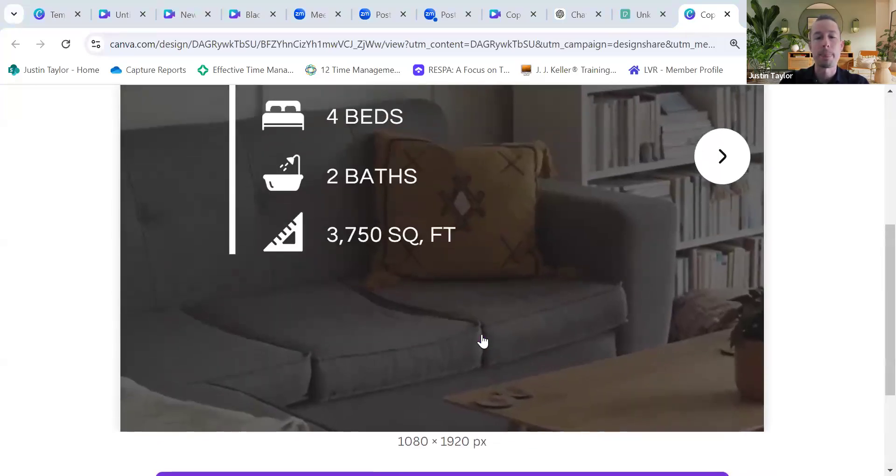
scroll(484, 342, "up", 6)
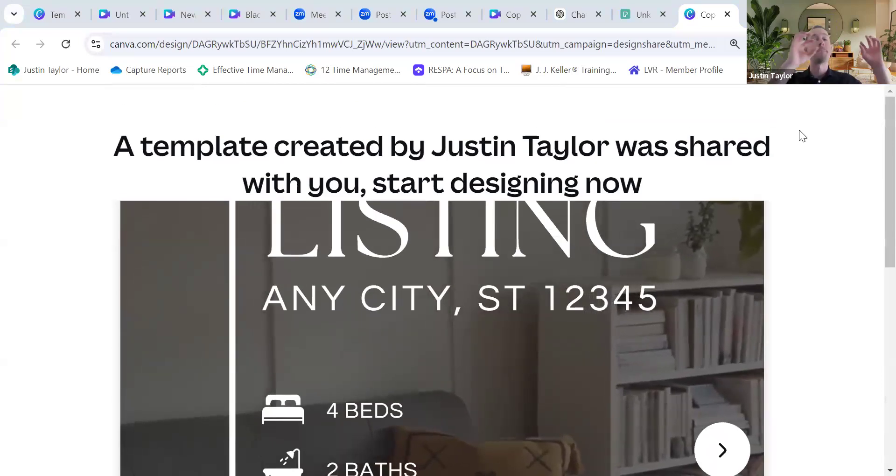